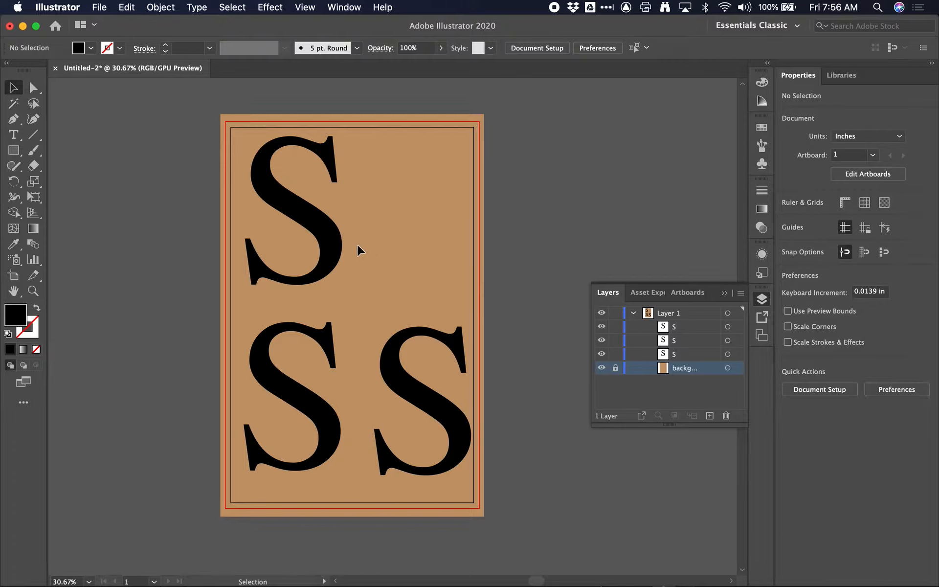
Expand the upper-left letter S with Object and Fill included, and move it closer to the artboard's upper-left margin corner
{"action": "mouse_move", "coordinate": [325, 237]}
{"action": "left_mouse_down"}
{"action": "mouse_move", "coordinate": [308, 236]}
{"action": "mouse_move", "coordinate": [327, 219]}
{"action": "mouse_move", "coordinate": [319, 237]}
{"action": "left_mouse_up"}
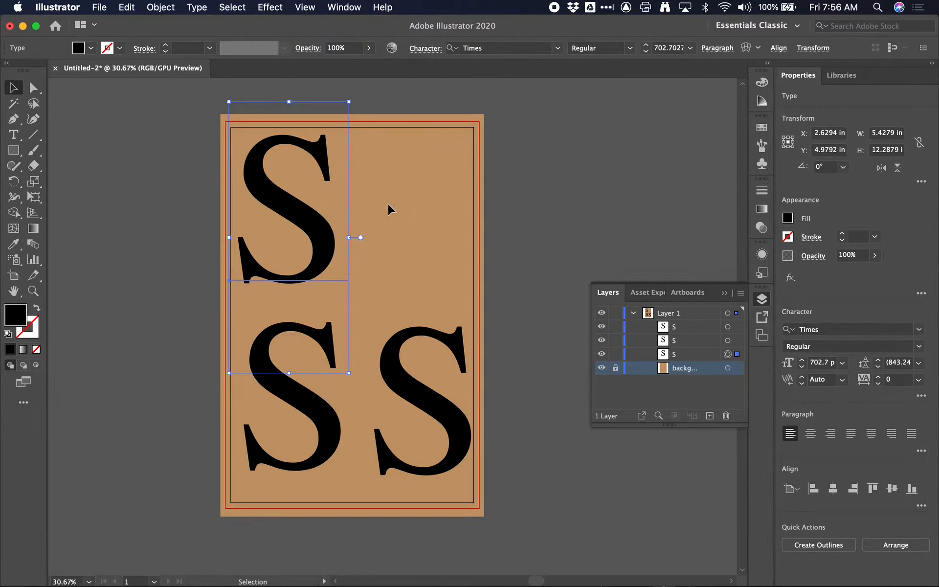
{"action": "left_click", "coordinate": [166, 6]}
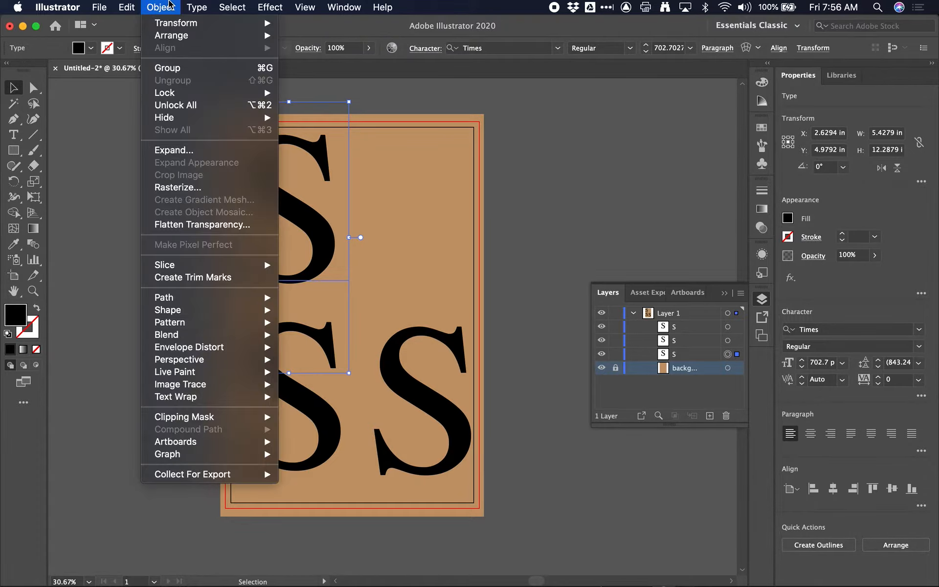
{"action": "left_click", "coordinate": [184, 150]}
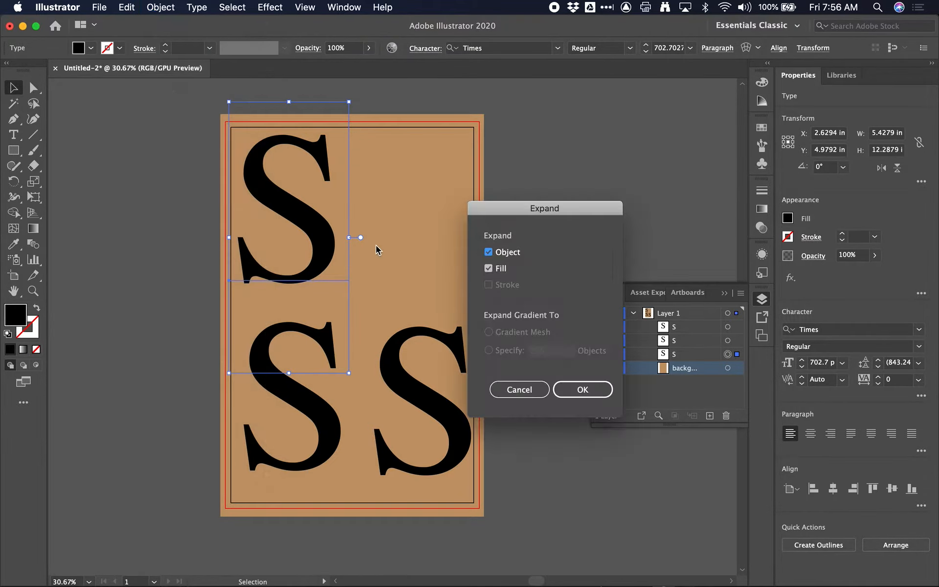
{"action": "left_click", "coordinate": [601, 390]}
{"action": "mouse_move", "coordinate": [332, 256]}
{"action": "left_mouse_down"}
{"action": "mouse_move", "coordinate": [335, 247]}
{"action": "mouse_move", "coordinate": [323, 243]}
{"action": "mouse_move", "coordinate": [328, 254]}
{"action": "left_mouse_up"}
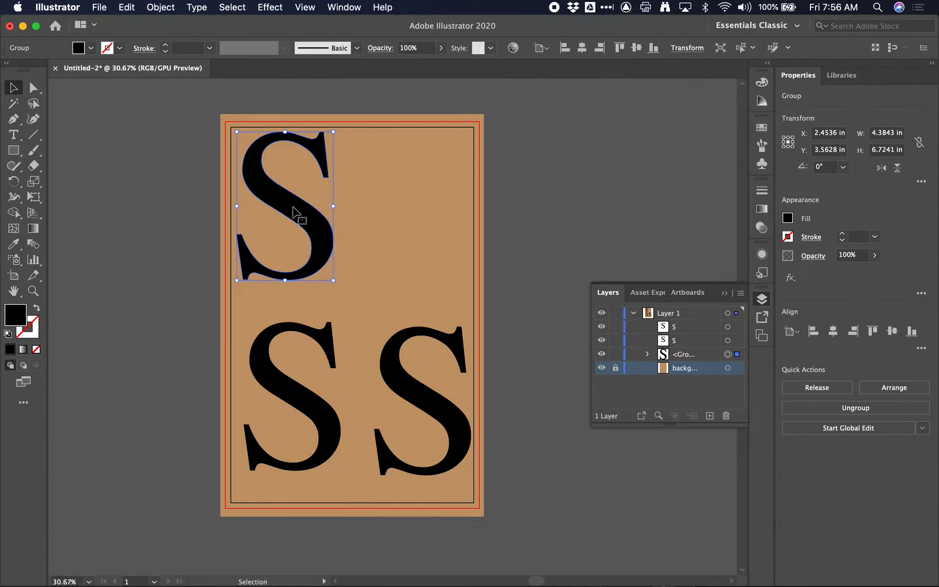
Examine the anchor points of the expanded S with the Direct Selection tool, and return to the Selection tool
{"action": "left_click", "coordinate": [33, 88]}
{"action": "scroll", "coordinate": [306, 259], "scroll_direction": "up", "scroll_amount": 3}
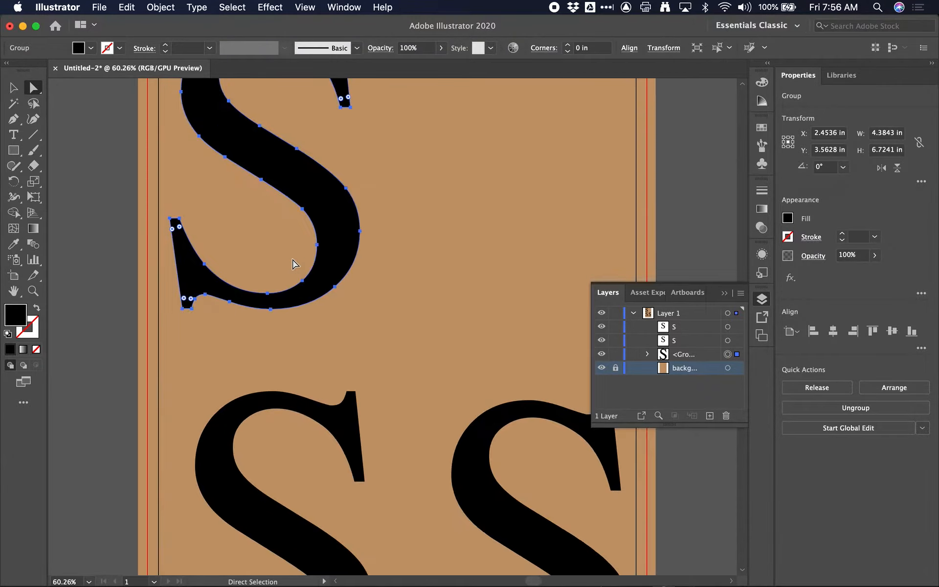
{"action": "scroll", "coordinate": [288, 272], "scroll_direction": "up", "scroll_amount": 3}
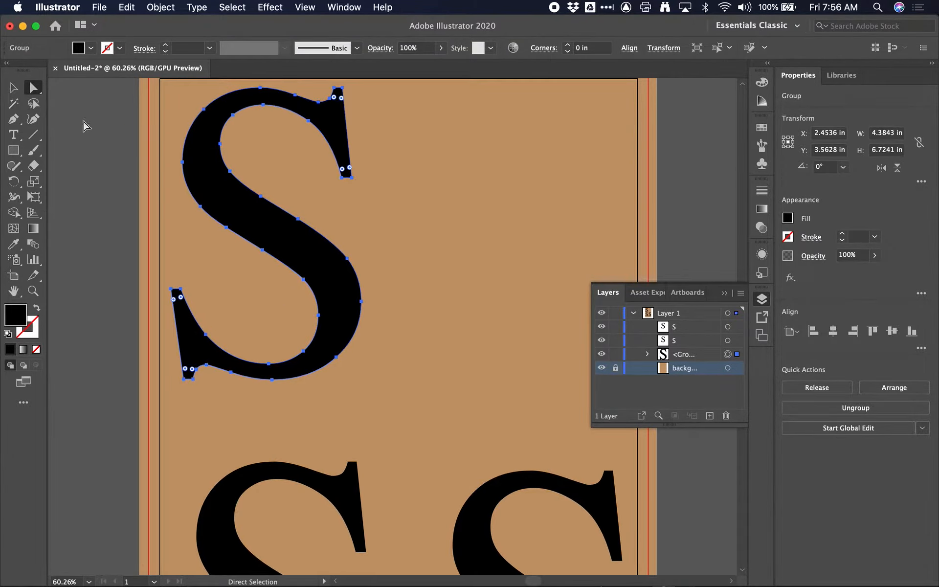
{"action": "left_click", "coordinate": [13, 87]}
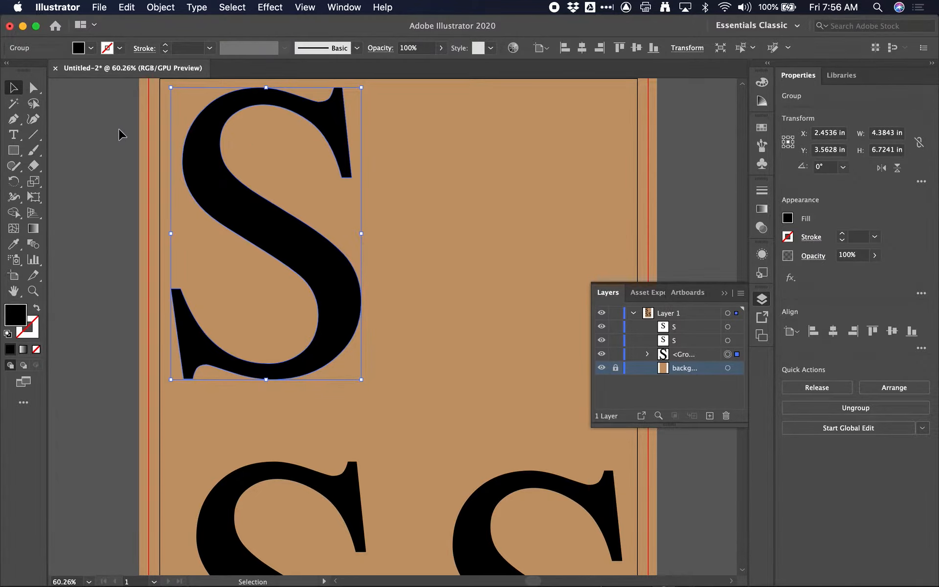
{"action": "scroll", "coordinate": [245, 310], "scroll_direction": "down", "scroll_amount": 1}
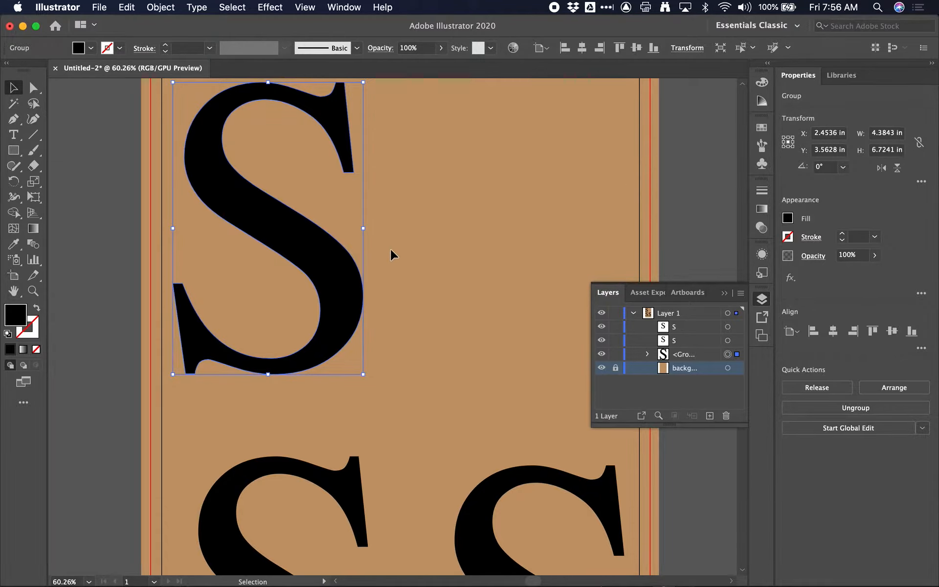
{"action": "scroll", "coordinate": [238, 230], "scroll_direction": "up", "scroll_amount": 1}
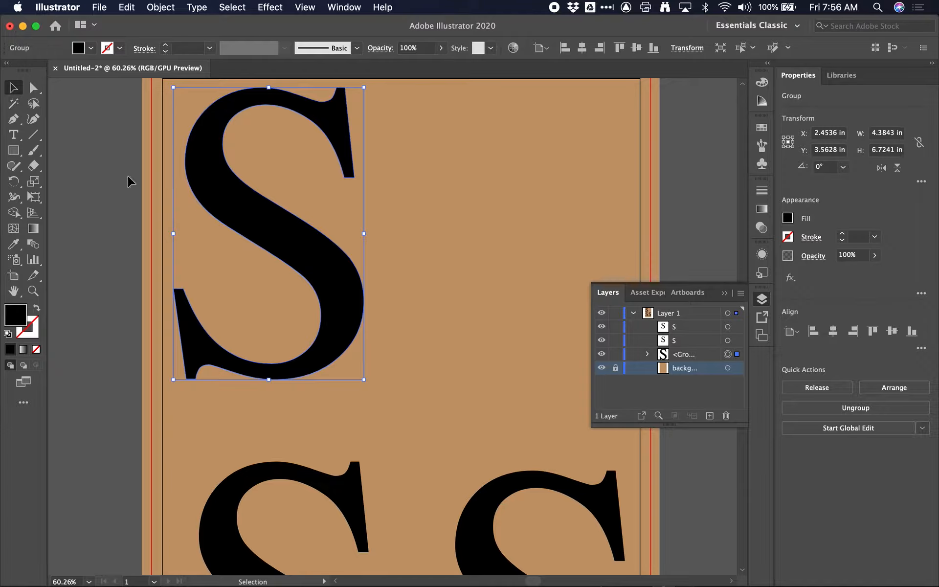
Draw six straight line segments at varied angles across the strokes of the expanded S
{"action": "left_click", "coordinate": [100, 167]}
{"action": "left_click", "coordinate": [35, 136]}
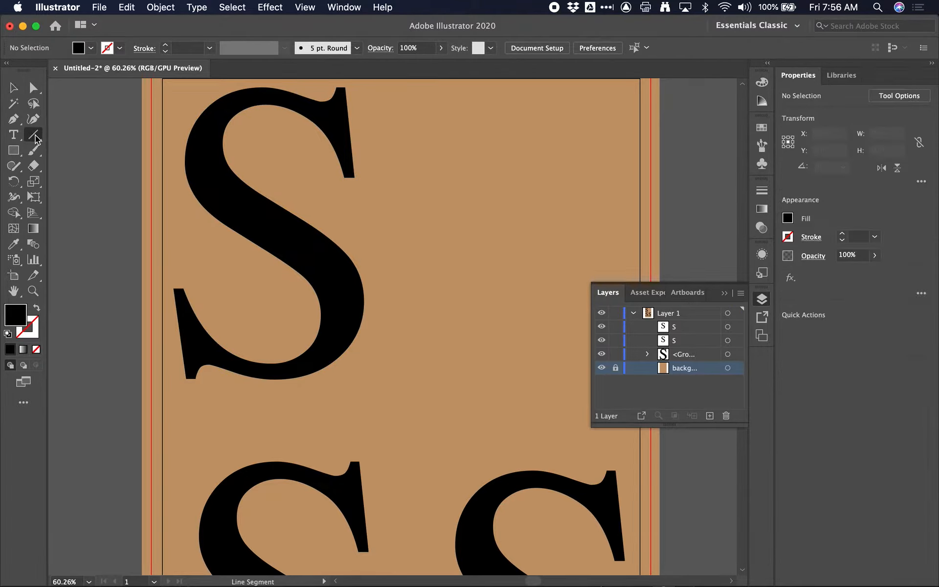
{"action": "left_click_drag", "start_coordinate": [34, 136], "coordinate": [93, 132]}
{"action": "left_click_drag", "start_coordinate": [189, 94], "coordinate": [299, 151]}
{"action": "left_click_drag", "start_coordinate": [320, 193], "coordinate": [152, 203]}
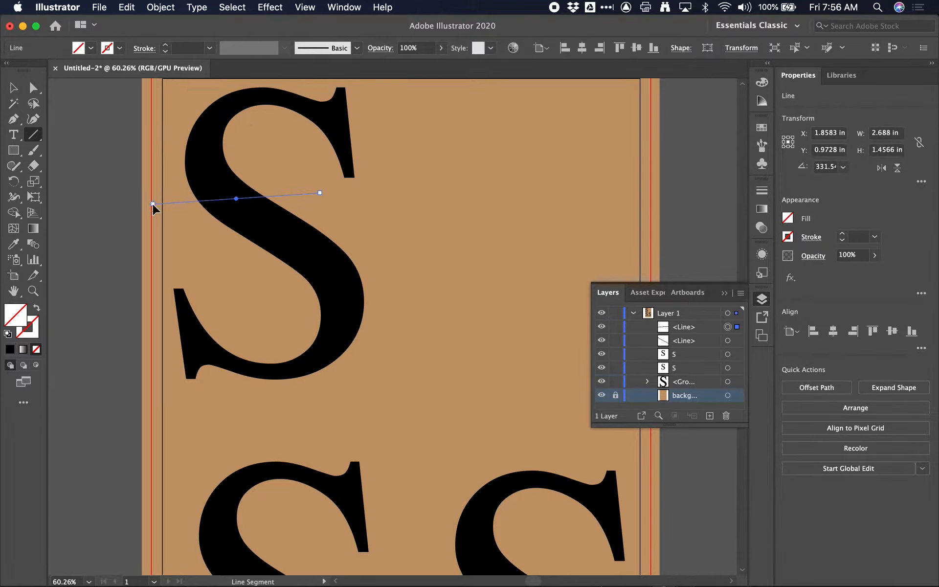
{"action": "left_click_drag", "start_coordinate": [414, 244], "coordinate": [262, 310]}
{"action": "left_click_drag", "start_coordinate": [193, 258], "coordinate": [330, 394]}
{"action": "left_click_drag", "start_coordinate": [234, 339], "coordinate": [172, 381]}
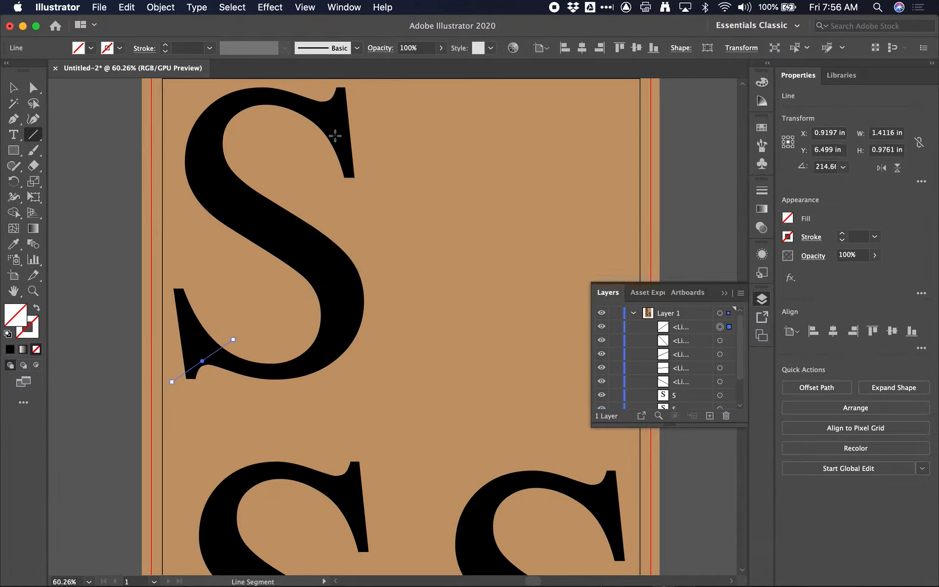
{"action": "left_click_drag", "start_coordinate": [304, 129], "coordinate": [402, 107]}
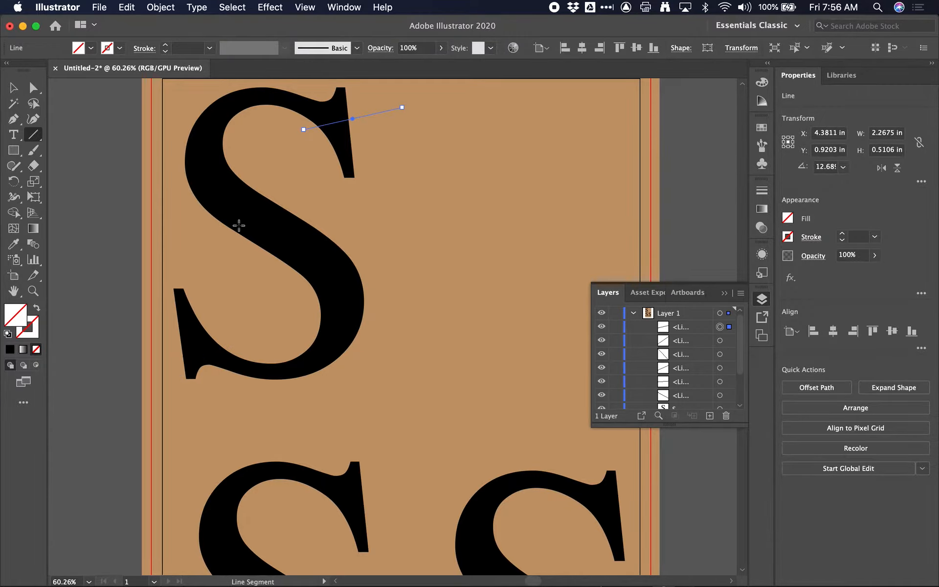
{"action": "scroll", "coordinate": [239, 225], "scroll_direction": "down", "scroll_amount": 5}
{"action": "left_click", "coordinate": [20, 92]}
{"action": "left_click_drag", "start_coordinate": [184, 127], "coordinate": [350, 320]}
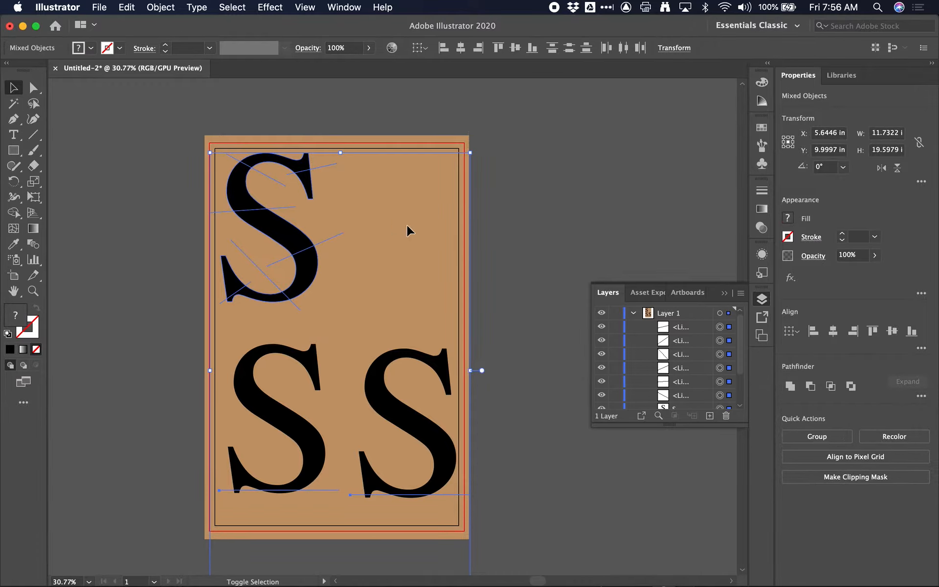
{"action": "left_click", "coordinate": [472, 135]}
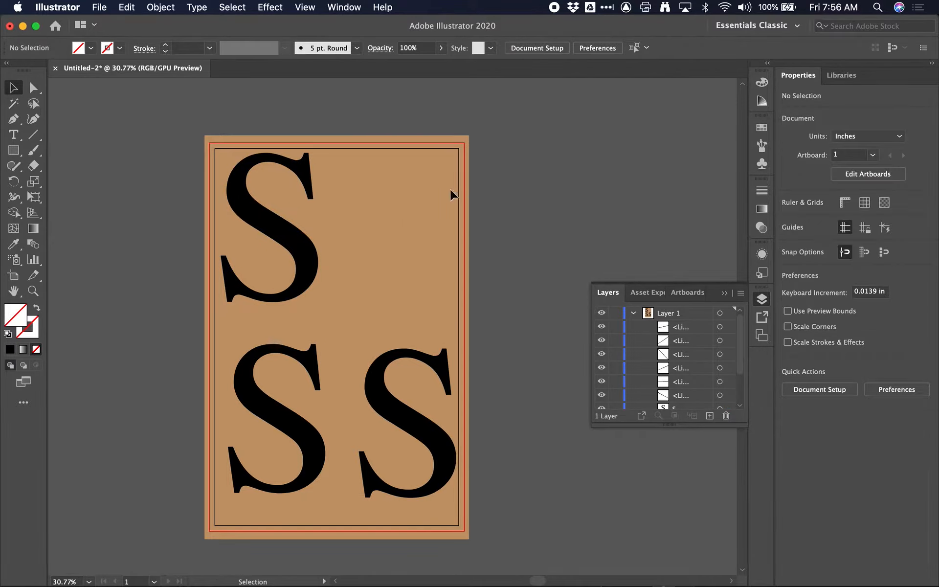
{"action": "left_click", "coordinate": [315, 262]}
{"action": "left_click", "coordinate": [436, 148]}
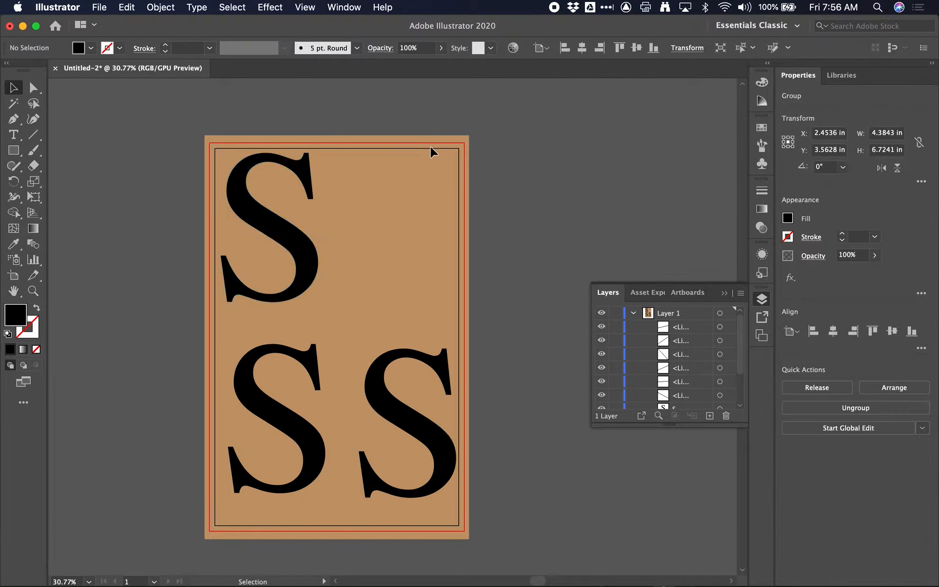
Select the expanded S together with its six crossing lines and cut it into pieces with the Pathfinder Divide operation
{"action": "left_click_drag", "start_coordinate": [248, 306], "coordinate": [205, 312]}
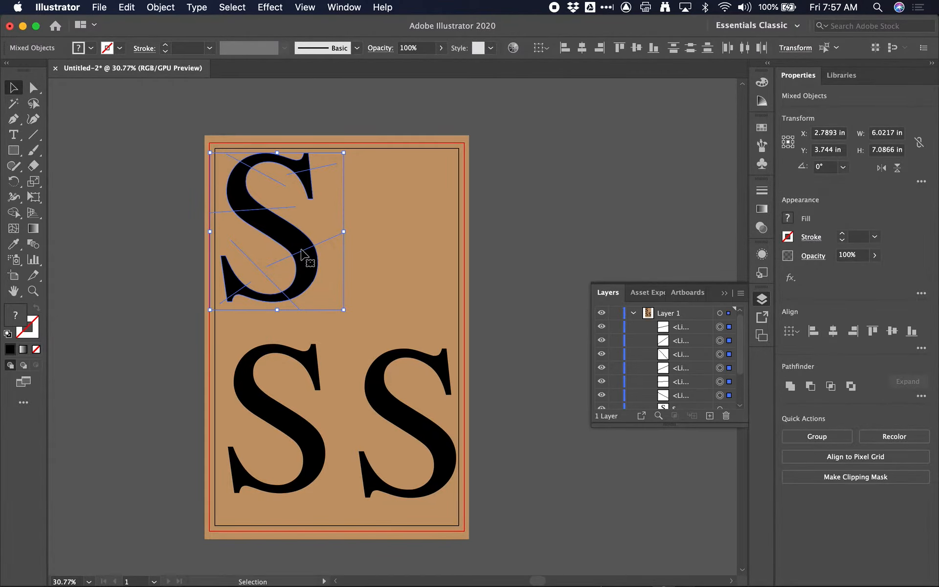
{"action": "scroll", "coordinate": [304, 254], "scroll_direction": "down", "scroll_amount": 3}
{"action": "scroll", "coordinate": [307, 223], "scroll_direction": "up", "scroll_amount": 5}
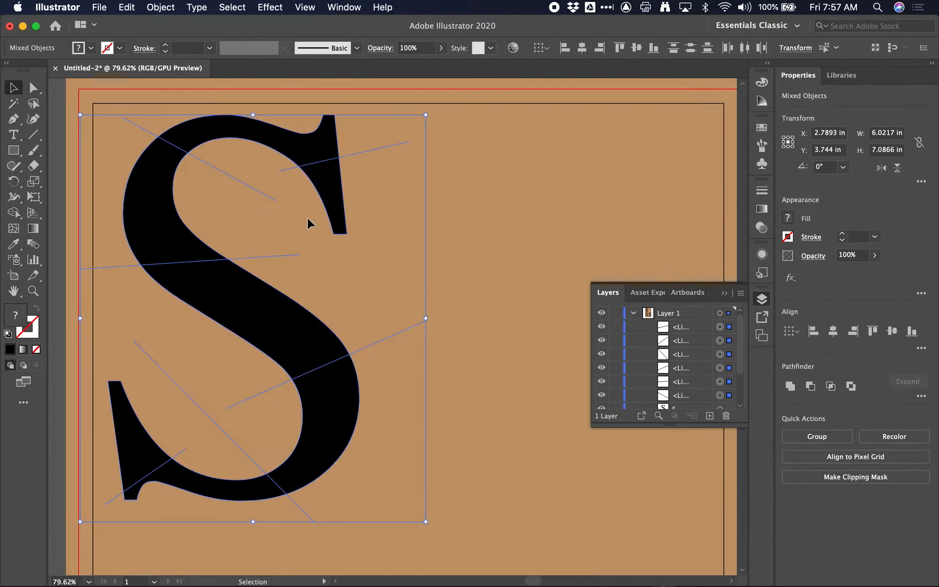
{"action": "scroll", "coordinate": [282, 205], "scroll_direction": "up", "scroll_amount": 2}
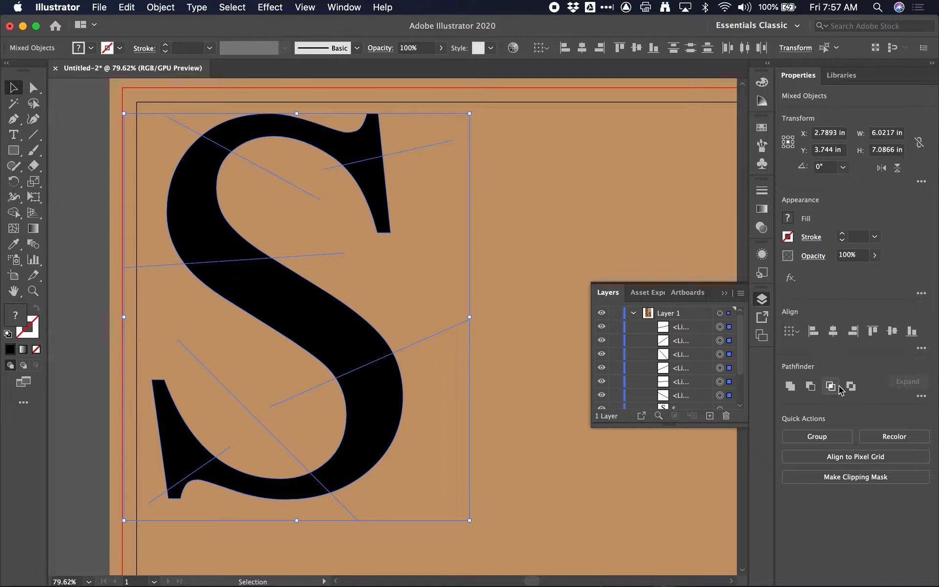
{"action": "left_click", "coordinate": [921, 396]}
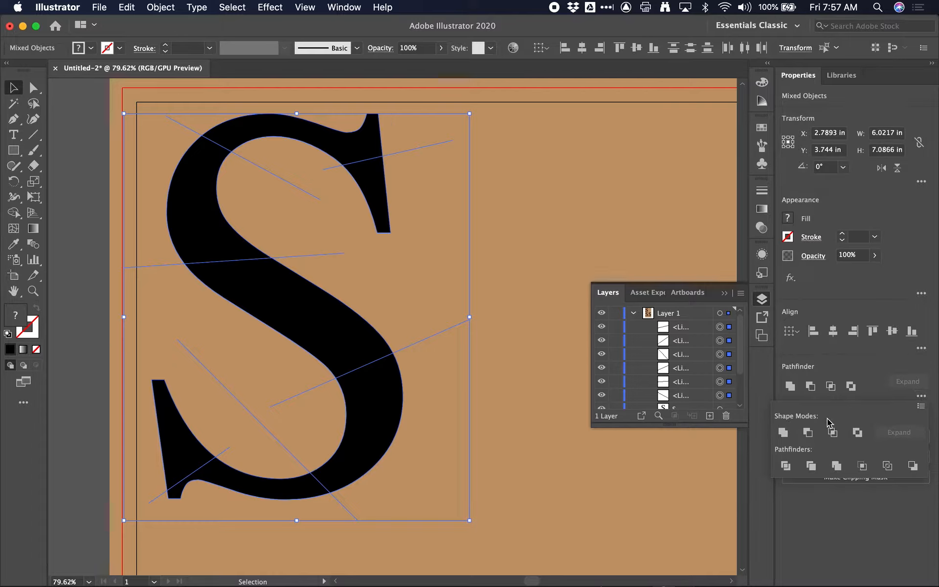
{"action": "left_click", "coordinate": [785, 466]}
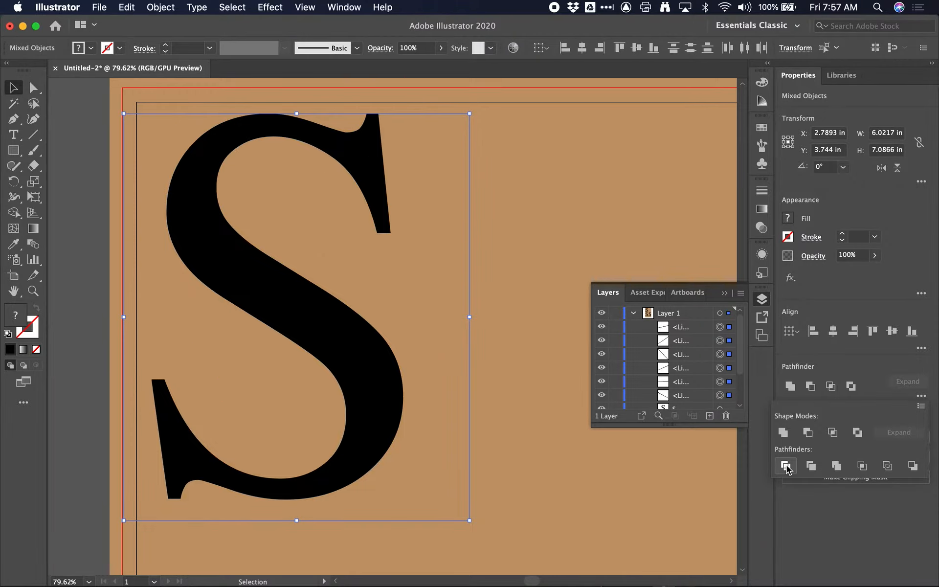
{"action": "left_click", "coordinate": [375, 430]}
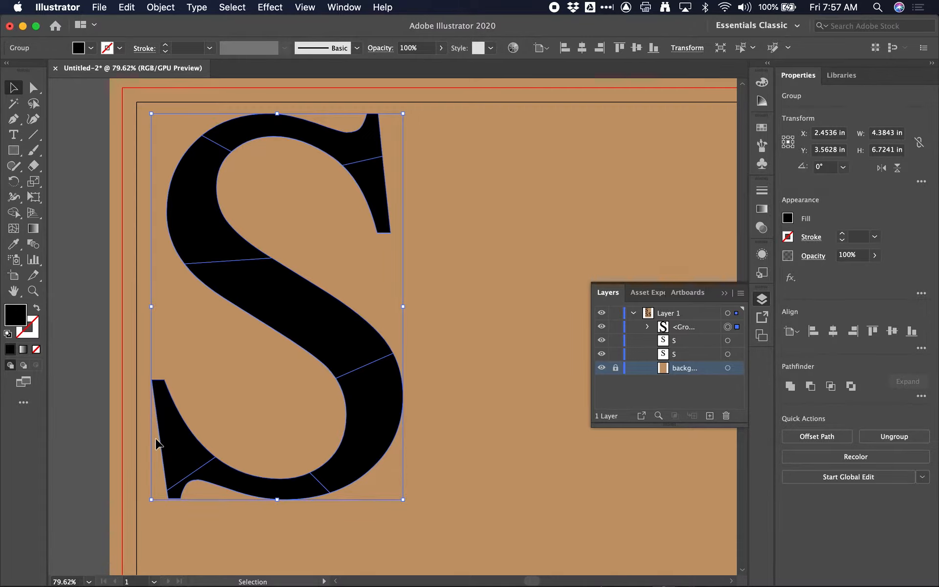
Ungroup the divided S into separate pieces and clear the selection
{"action": "left_click", "coordinate": [161, 7]}
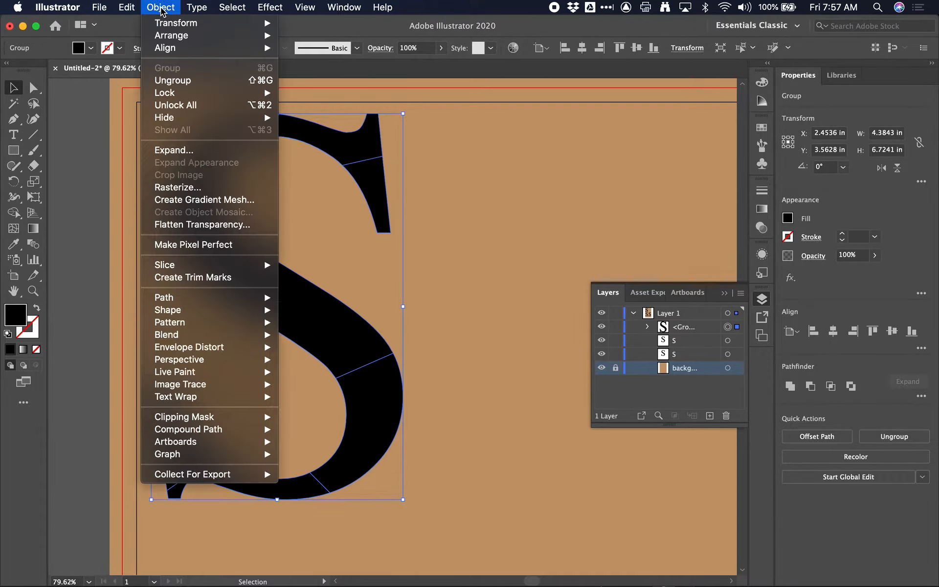
{"action": "left_click", "coordinate": [181, 80]}
{"action": "left_click", "coordinate": [434, 195]}
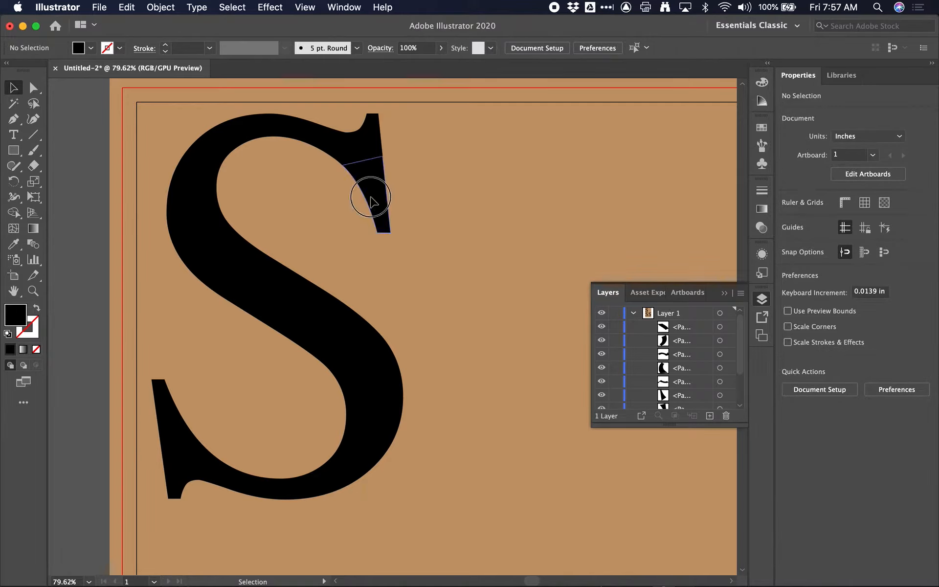
Move the seven pieces of the divided S slightly apart so gaps open between them along the cuts
{"action": "left_click", "coordinate": [372, 201]}
{"action": "left_click_drag", "start_coordinate": [374, 197], "coordinate": [383, 202]}
{"action": "left_click_drag", "start_coordinate": [354, 150], "coordinate": [356, 142]}
{"action": "left_click_drag", "start_coordinate": [204, 214], "coordinate": [189, 210]}
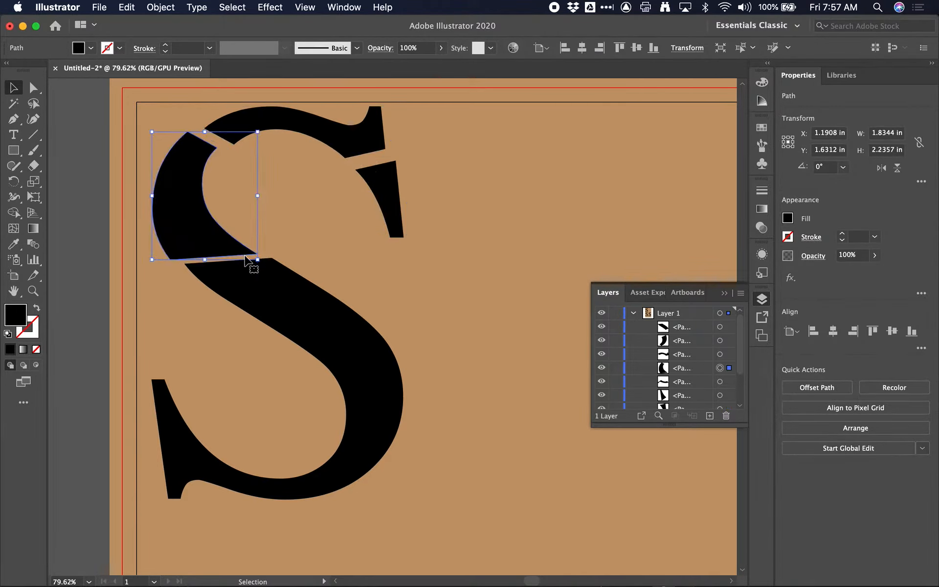
{"action": "left_click", "coordinate": [264, 300]}
{"action": "left_click_drag", "start_coordinate": [279, 309], "coordinate": [258, 303]}
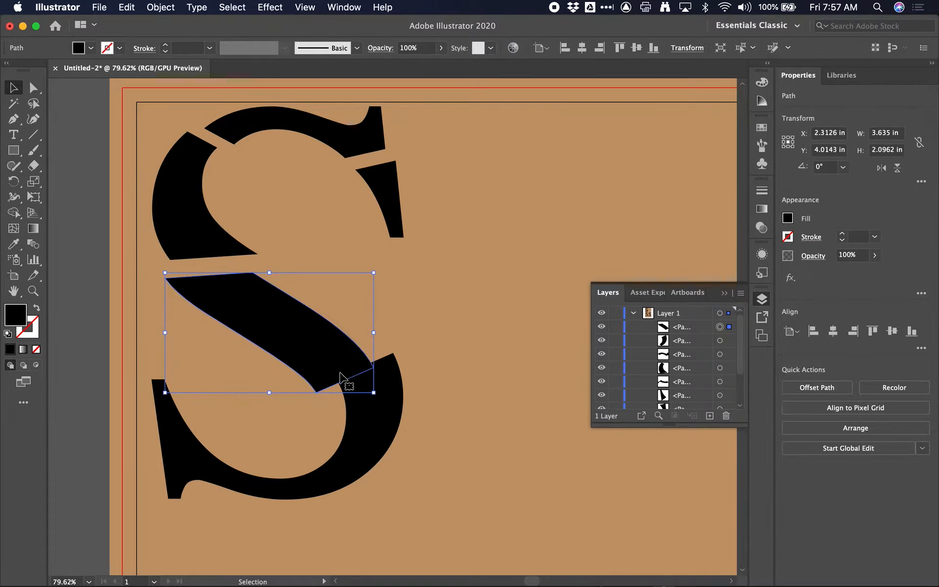
{"action": "left_click_drag", "start_coordinate": [387, 430], "coordinate": [403, 430]}
{"action": "mouse_move", "coordinate": [281, 474]}
{"action": "left_mouse_down"}
{"action": "mouse_move", "coordinate": [284, 497]}
{"action": "mouse_move", "coordinate": [291, 479]}
{"action": "left_mouse_up"}
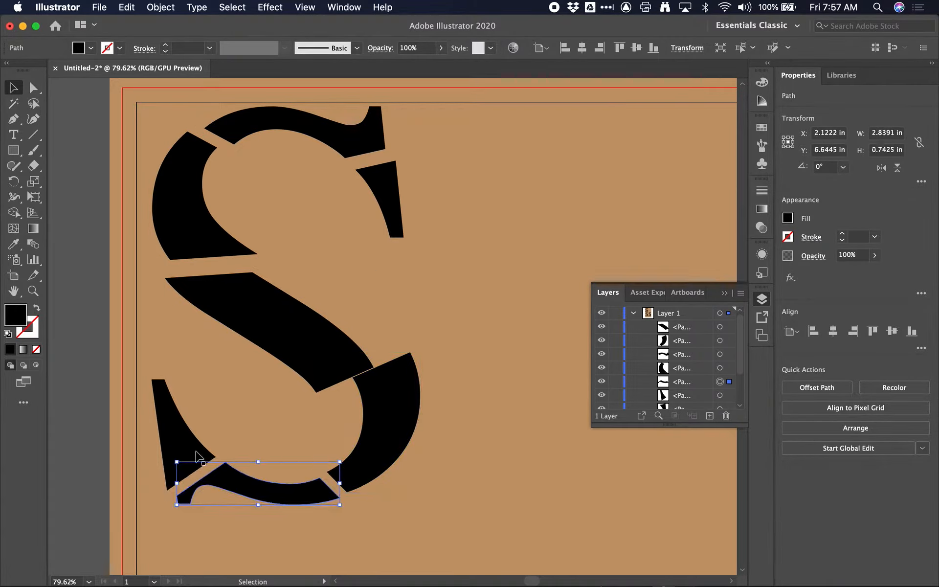
{"action": "left_click_drag", "start_coordinate": [197, 442], "coordinate": [192, 436]}
Enlarge the middle diagonal piece of the S to about 4.36 by 2.51 in and reposition it overlapping the lower-right curve
{"action": "left_click", "coordinate": [299, 336]}
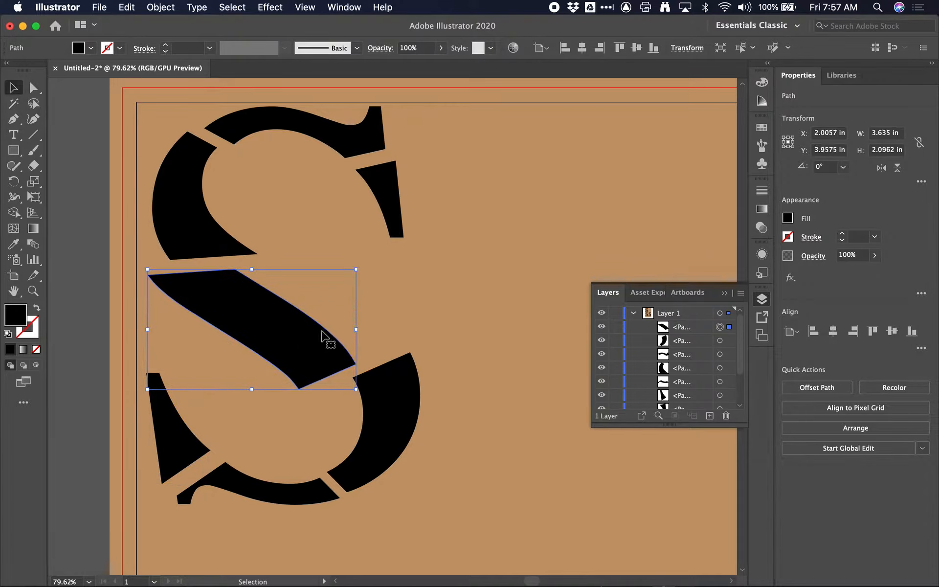
{"action": "left_click_drag", "start_coordinate": [357, 269], "coordinate": [398, 242]}
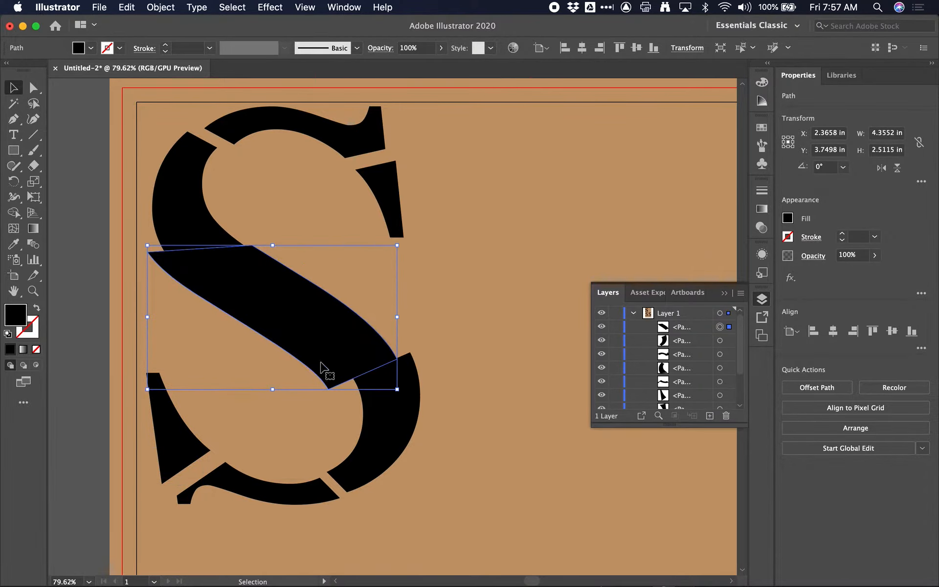
{"action": "left_click", "coordinate": [297, 376]}
{"action": "left_click_drag", "start_coordinate": [310, 350], "coordinate": [299, 360]}
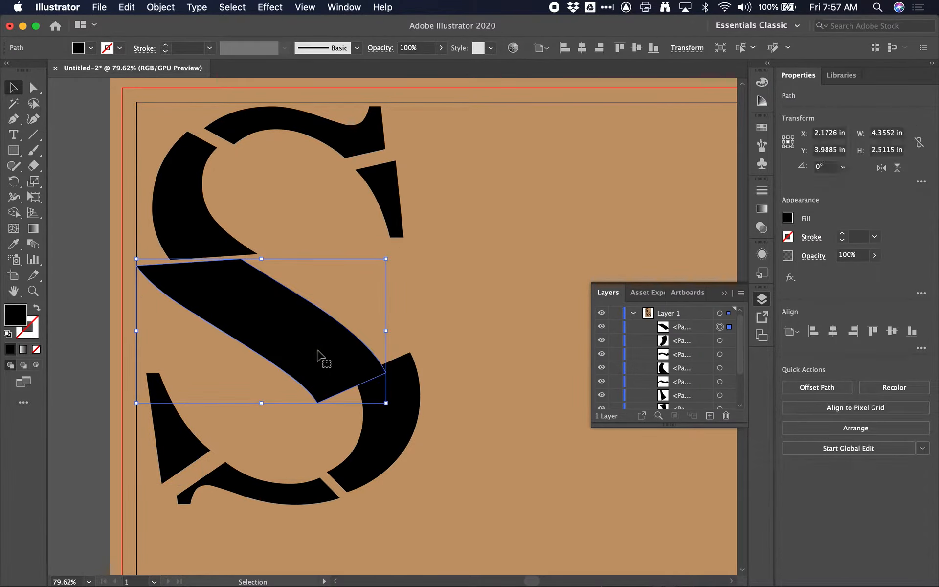
Switch the artwork to Outline view and examine the paths of the divided S where its pieces overlap
{"action": "scroll", "coordinate": [345, 377], "scroll_direction": "down", "scroll_amount": 3}
{"action": "scroll", "coordinate": [345, 378], "scroll_direction": "down", "scroll_amount": 5}
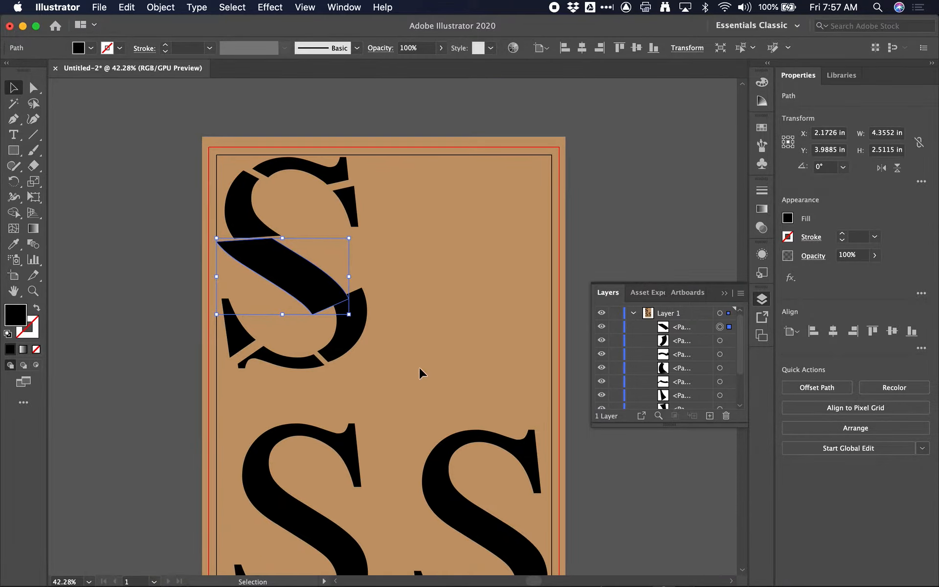
{"action": "scroll", "coordinate": [416, 359], "scroll_direction": "down", "scroll_amount": 4}
{"action": "scroll", "coordinate": [417, 358], "scroll_direction": "up", "scroll_amount": 4}
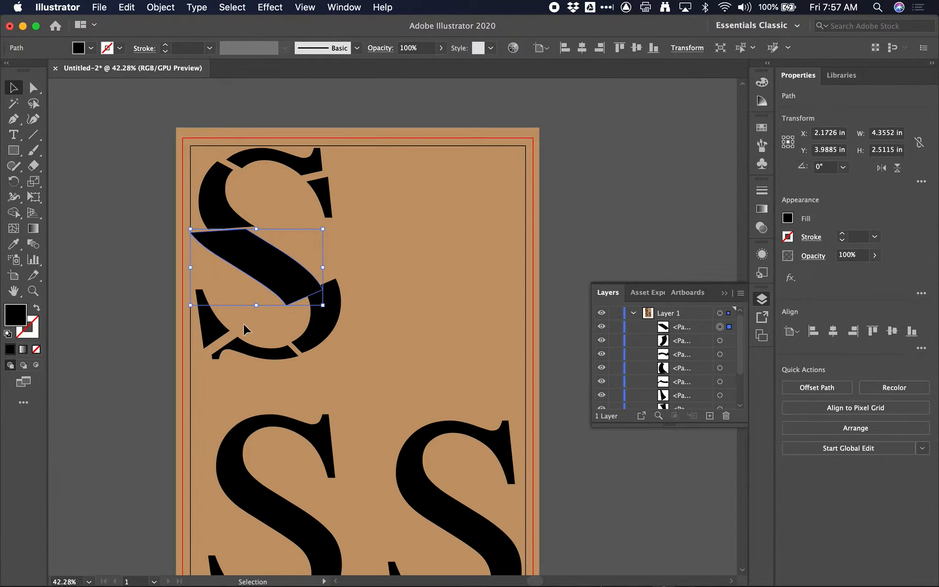
{"action": "left_click", "coordinate": [345, 270]}
{"action": "left_click_drag", "start_coordinate": [364, 116], "coordinate": [124, 371]}
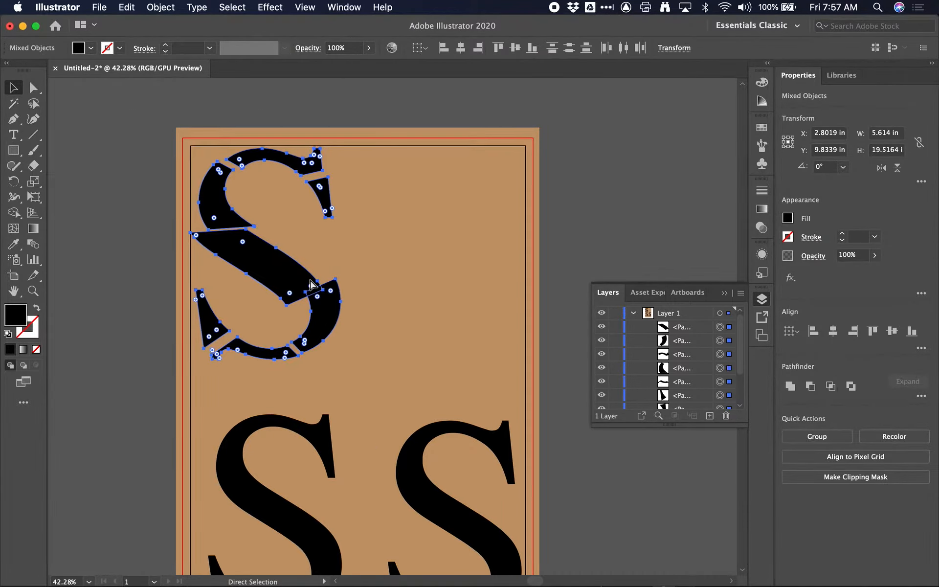
{"action": "key", "text": "super+y"}
{"action": "left_click", "coordinate": [414, 299]}
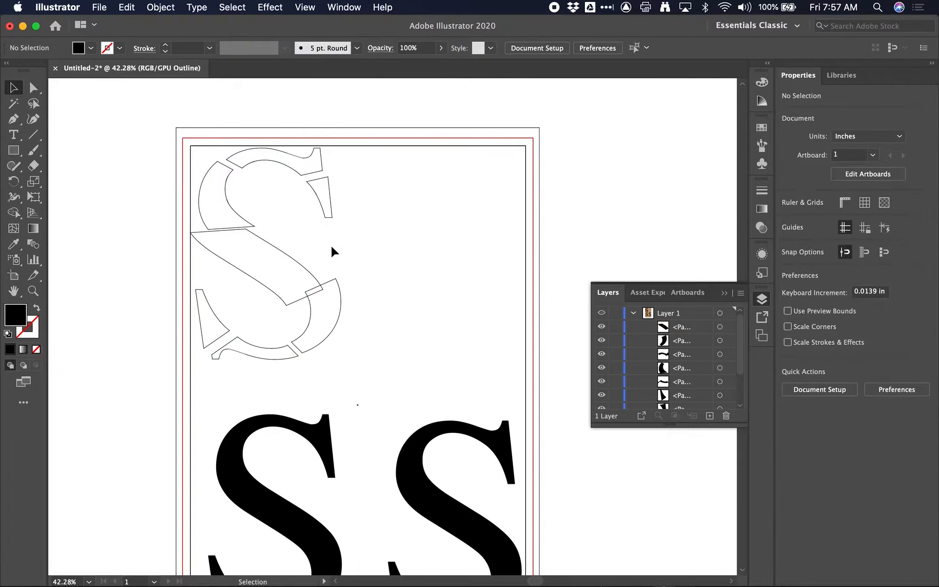
{"action": "scroll", "coordinate": [342, 190], "scroll_direction": "up", "scroll_amount": 2}
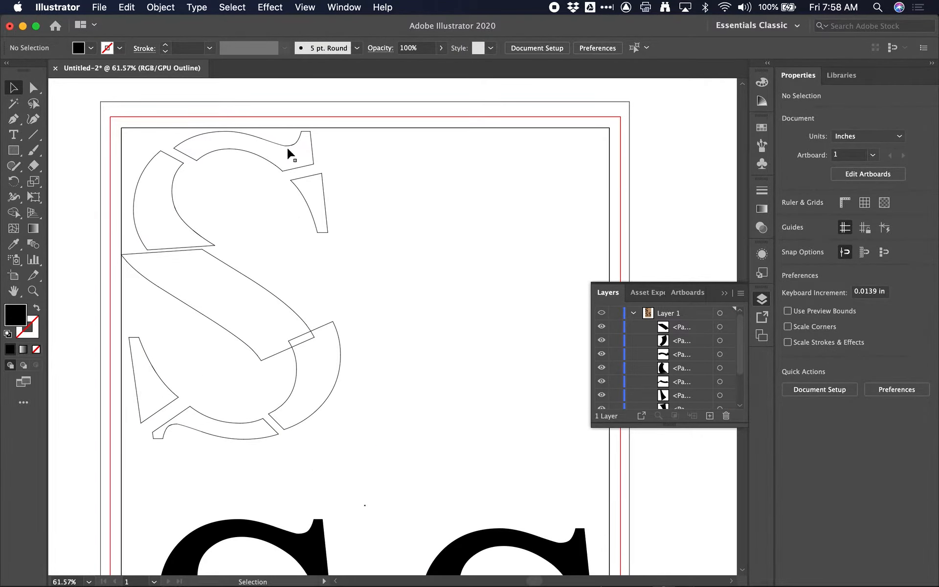
Return the artwork to Preview view and expand the lower-left letter S with Object and Fill enabled
{"action": "key", "text": "super"}
{"action": "key", "text": "super+y"}
{"action": "scroll", "coordinate": [355, 270], "scroll_direction": "down", "scroll_amount": 10}
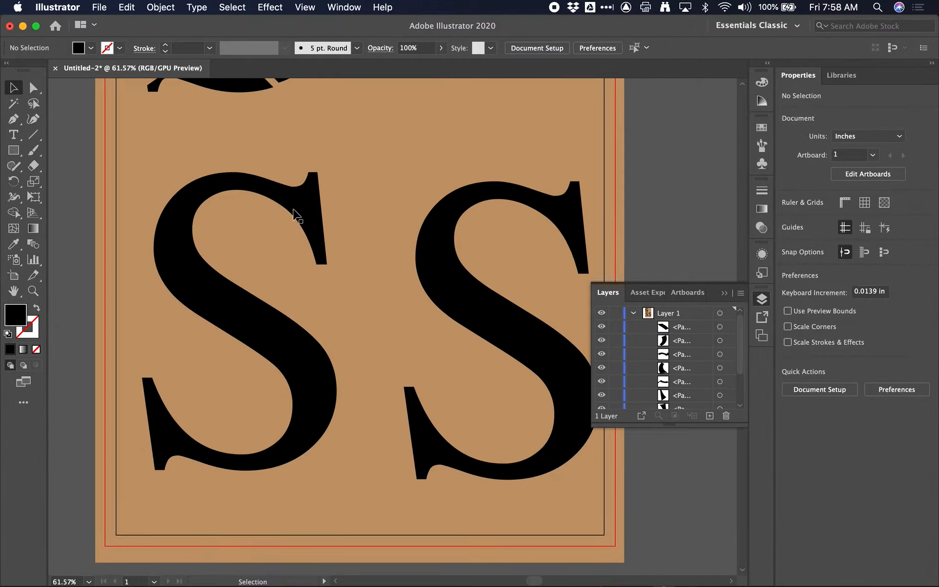
{"action": "left_click", "coordinate": [305, 214]}
{"action": "left_click", "coordinate": [160, 7]}
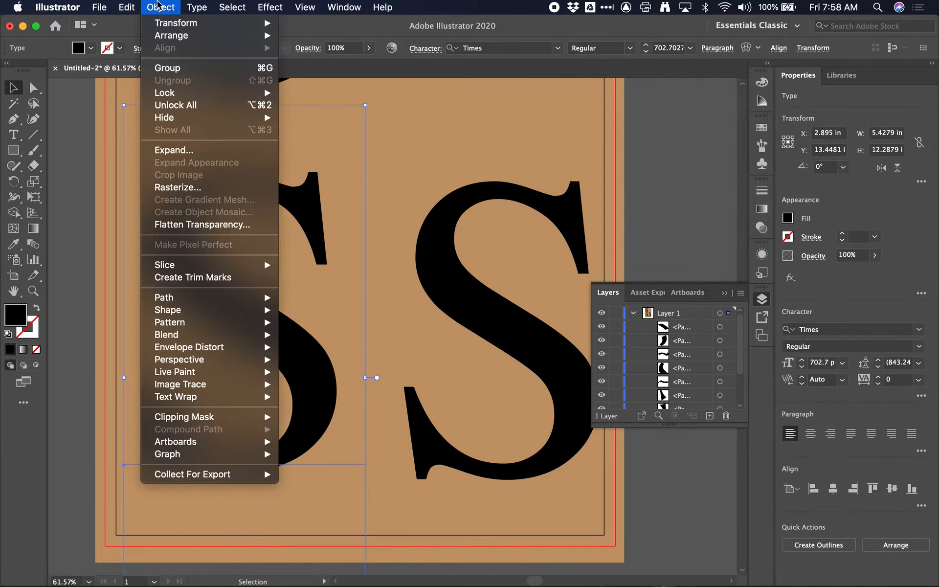
{"action": "left_click", "coordinate": [198, 151]}
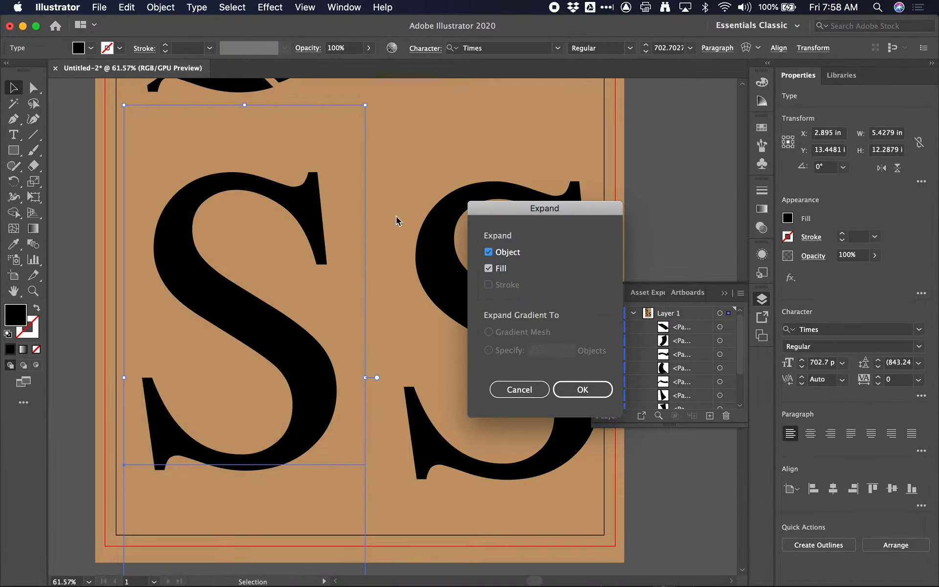
{"action": "left_click", "coordinate": [580, 389]}
Move the expanded S up beneath the divided S, to about X 2.44 in, Y 10.87 in
{"action": "double_click", "coordinate": [319, 243]}
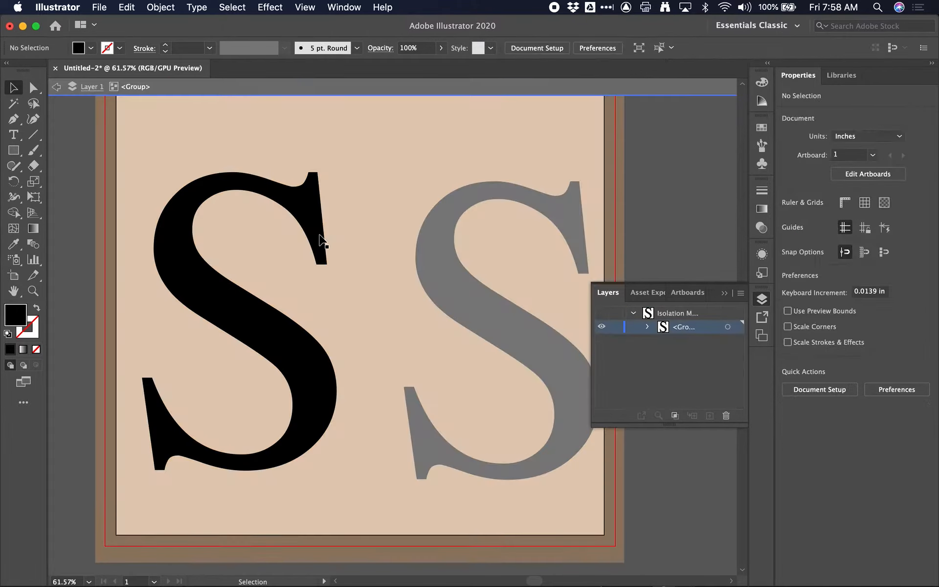
{"action": "double_click", "coordinate": [334, 315]}
{"action": "left_click_drag", "start_coordinate": [302, 339], "coordinate": [284, 281]}
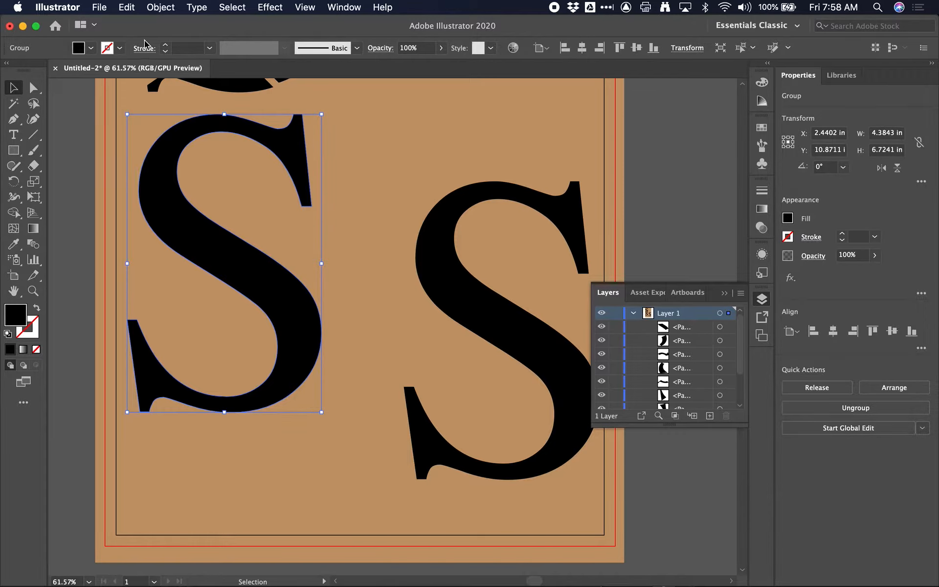
Preview the candidate photos and place the wood texture IMG_7577.jpeg unlinked, starting at the expanded S's upper-left corner
{"action": "left_click", "coordinate": [100, 7]}
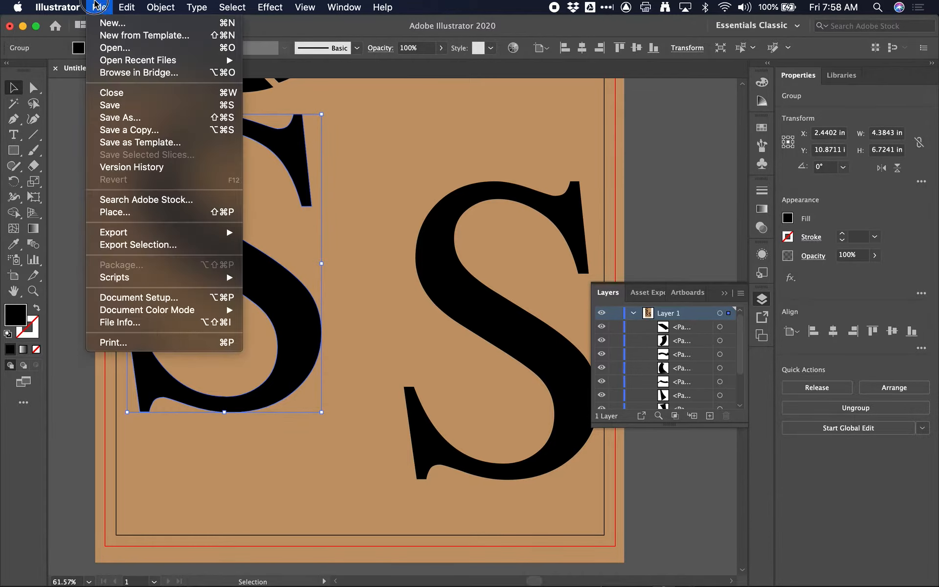
{"action": "left_click", "coordinate": [134, 212]}
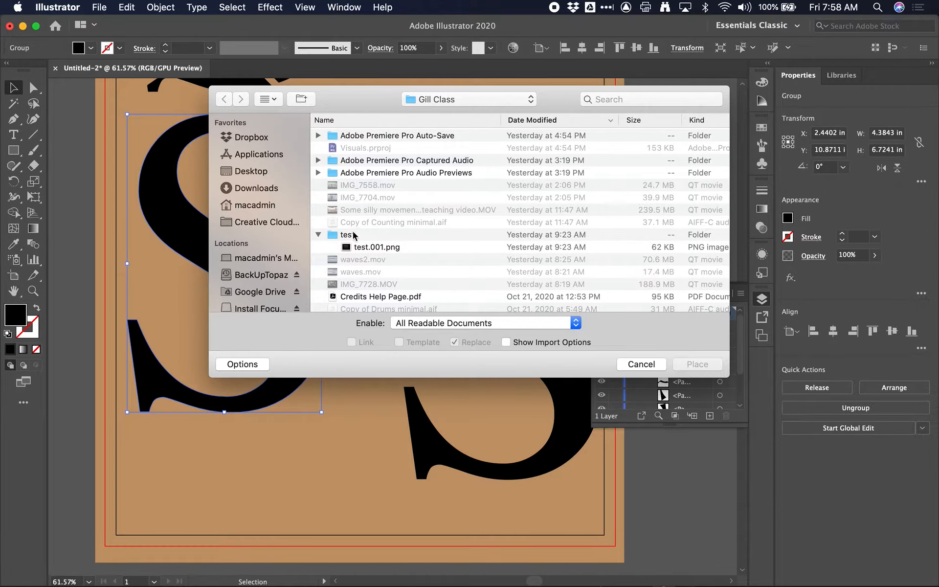
{"action": "scroll", "coordinate": [435, 210], "scroll_direction": "down", "scroll_amount": 10}
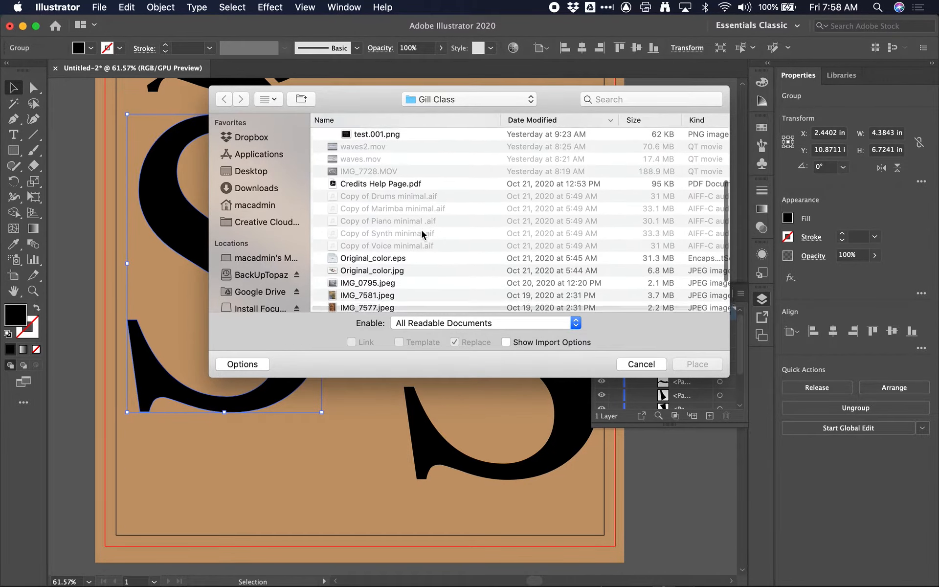
{"action": "left_click", "coordinate": [426, 232]}
{"action": "key", "text": "space"}
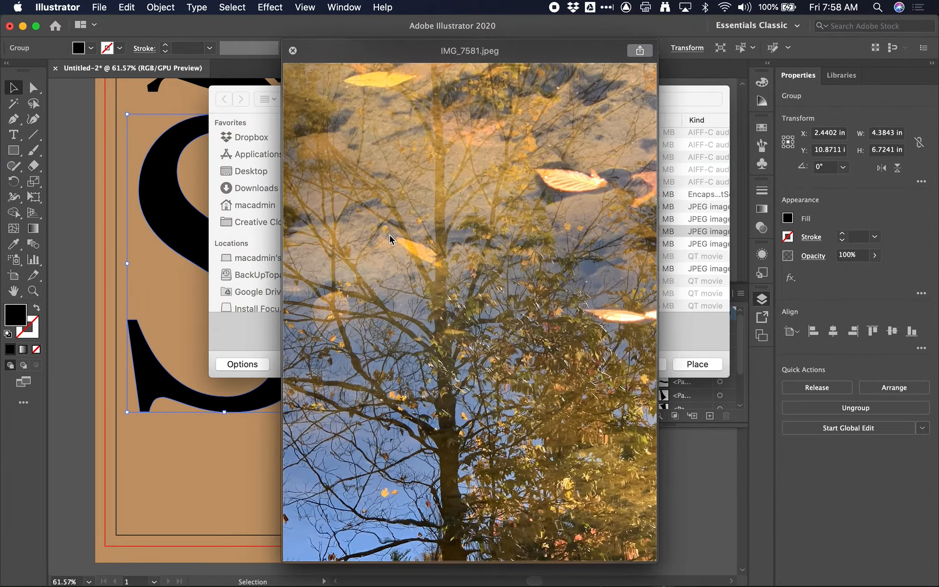
{"action": "key", "text": "Down"}
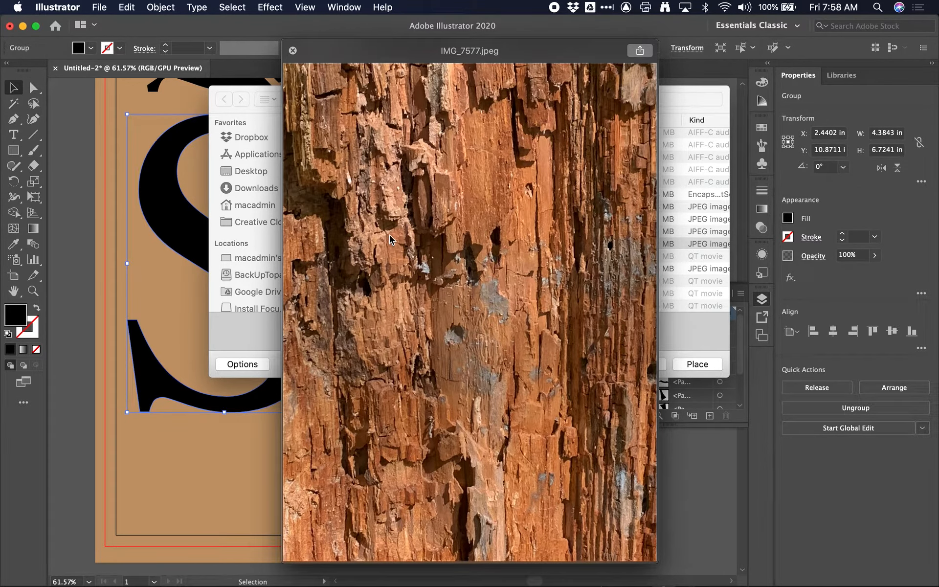
{"action": "key", "text": "space"}
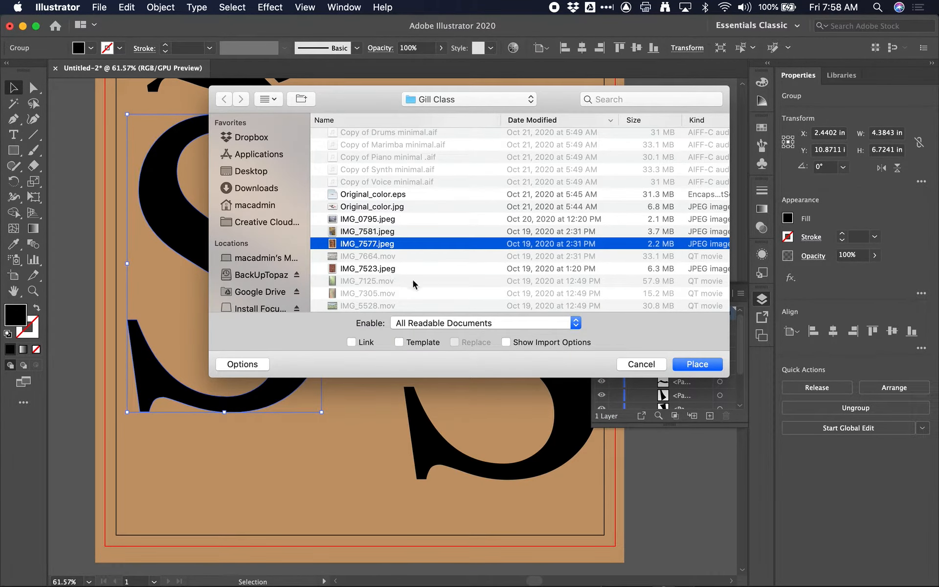
{"action": "left_click", "coordinate": [680, 360]}
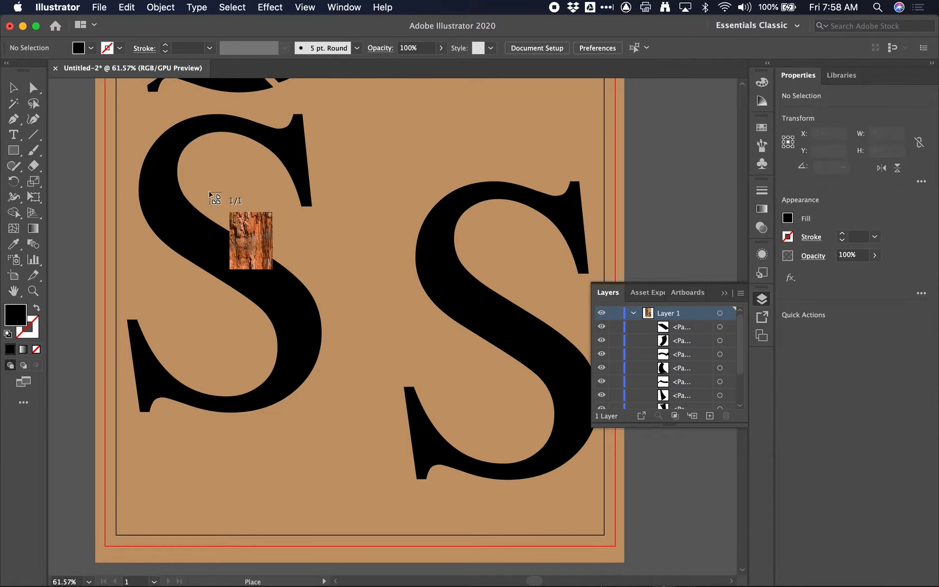
{"action": "left_click", "coordinate": [115, 109]}
Scale the placed wood image down to about 5.35 by 7.13 in so it is slightly larger than the S
{"action": "scroll", "coordinate": [273, 293], "scroll_direction": "down", "scroll_amount": 10}
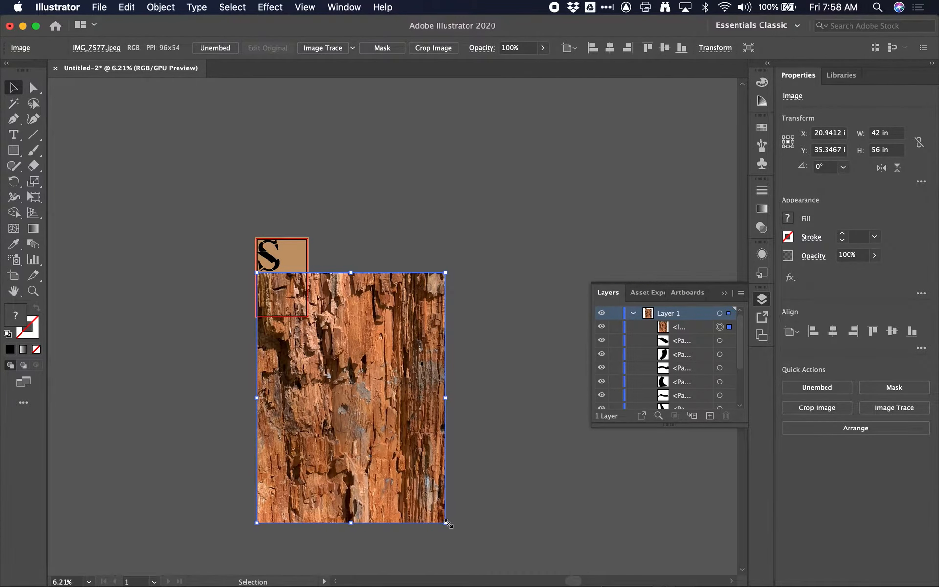
{"action": "left_click_drag", "start_coordinate": [446, 523], "coordinate": [280, 369]}
{"action": "scroll", "coordinate": [284, 369], "scroll_direction": "up", "scroll_amount": 5}
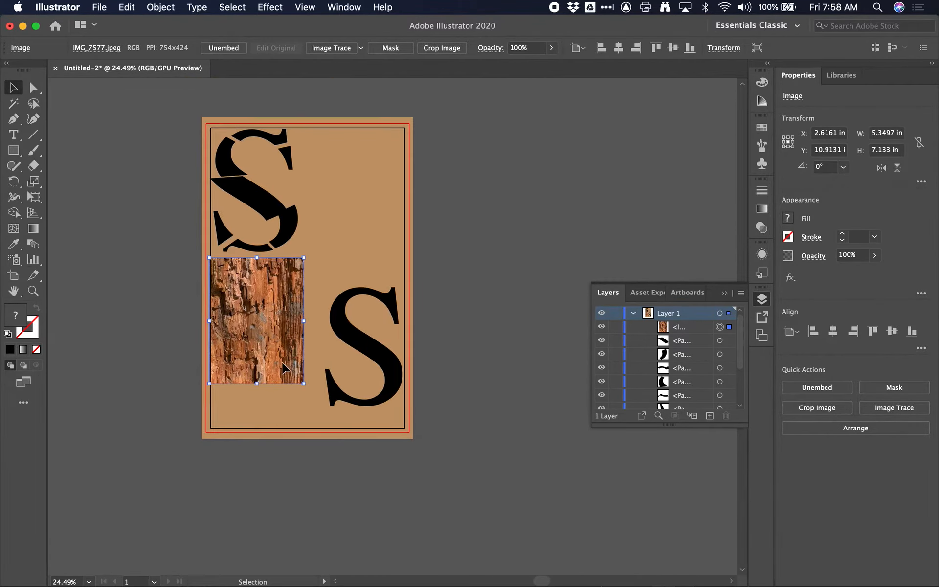
Position the wood image over the expanded S, at about X 2.61 in, Y 10.9 in
{"action": "left_click_drag", "start_coordinate": [303, 334], "coordinate": [219, 364]}
{"action": "left_click", "coordinate": [253, 262]}
{"action": "left_click", "coordinate": [286, 273]}
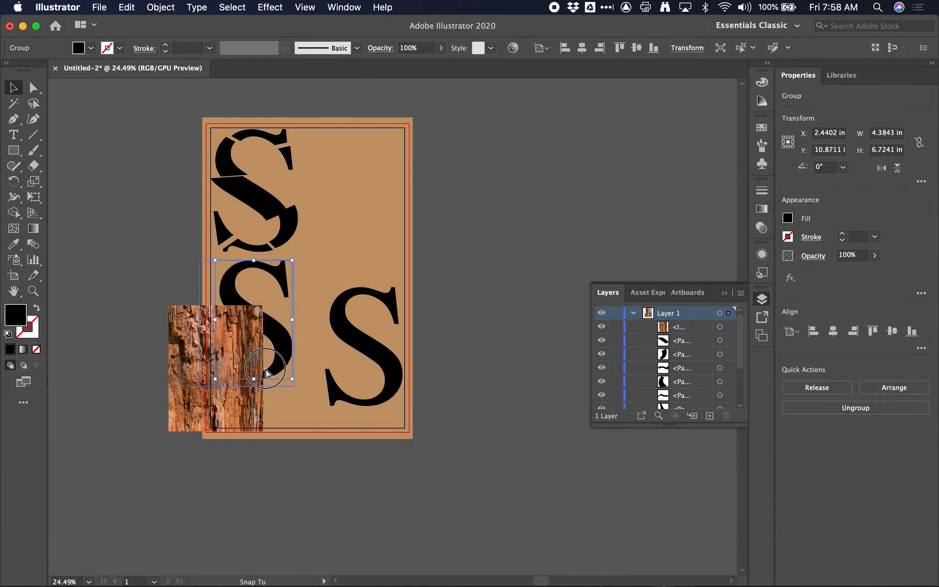
{"action": "left_click_drag", "start_coordinate": [280, 370], "coordinate": [268, 366]}
{"action": "scroll", "coordinate": [259, 337], "scroll_direction": "down", "scroll_amount": 3}
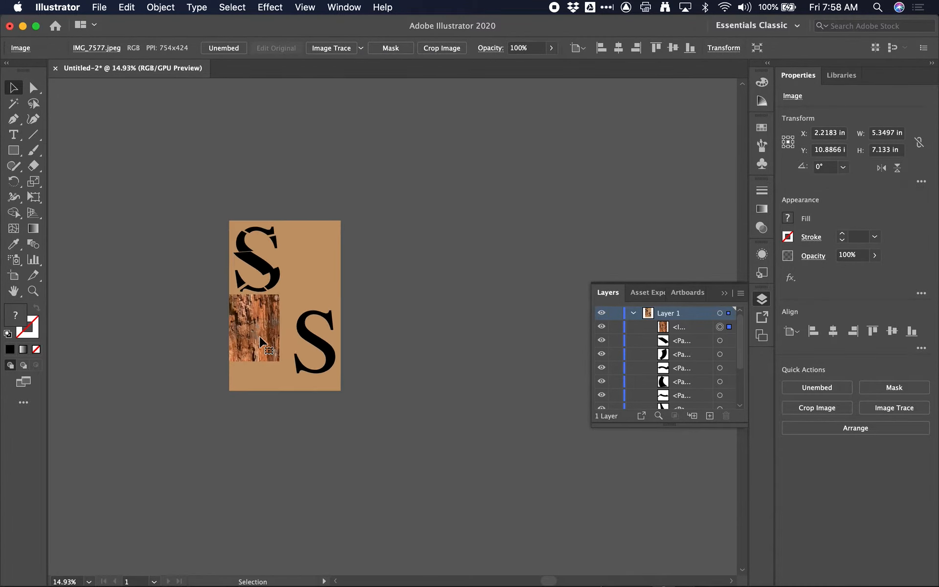
{"action": "scroll", "coordinate": [259, 338], "scroll_direction": "up", "scroll_amount": 8}
{"action": "left_click_drag", "start_coordinate": [293, 323], "coordinate": [312, 323]}
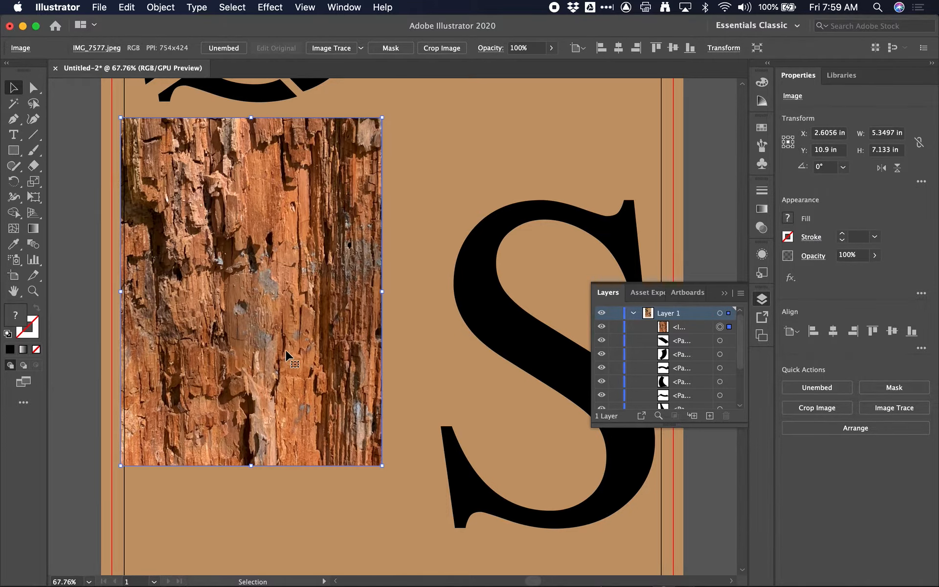
Send the wood image to the back and restack it directly above the locked background, behind the S
{"action": "right_click", "coordinate": [268, 334]}
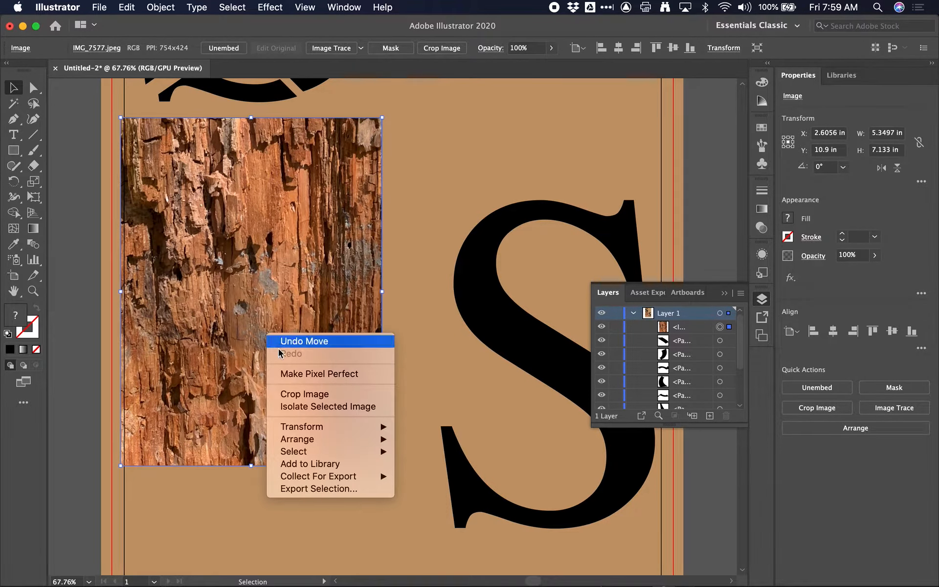
{"action": "mouse_move", "coordinate": [296, 431]}
{"action": "mouse_move", "coordinate": [354, 439]}
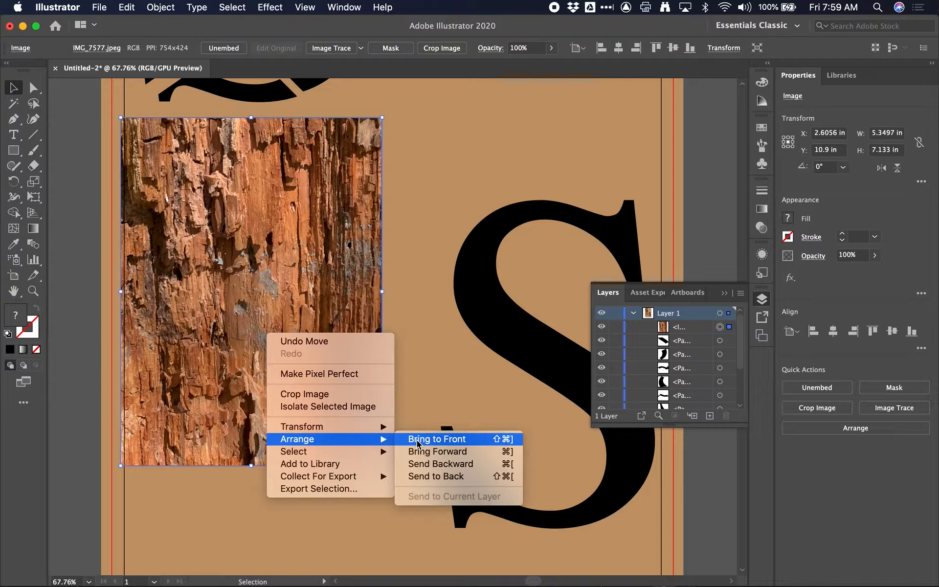
{"action": "left_click", "coordinate": [425, 482]}
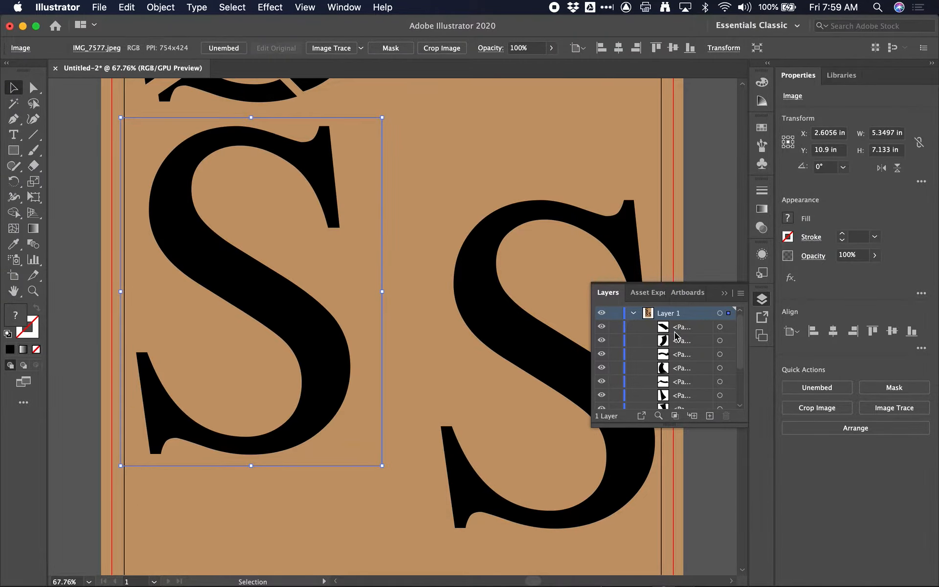
{"action": "scroll", "coordinate": [699, 380], "scroll_direction": "down", "scroll_amount": 5}
{"action": "left_click", "coordinate": [659, 402]}
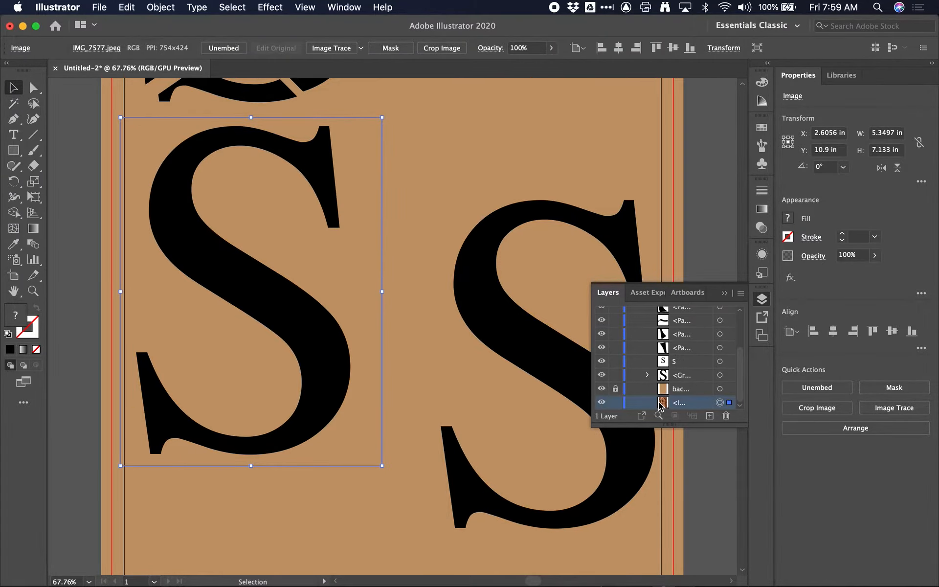
{"action": "left_click_drag", "start_coordinate": [664, 407], "coordinate": [664, 389]}
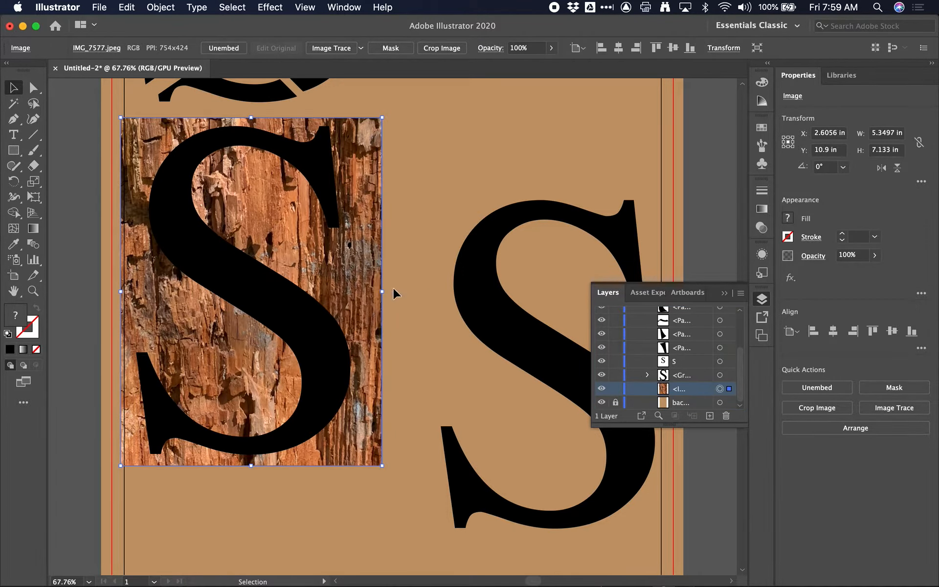
Mask the wood image with the S through an opacity mask with Clip and Invert Mask enabled, and release the mask
{"action": "left_click", "coordinate": [300, 341]}
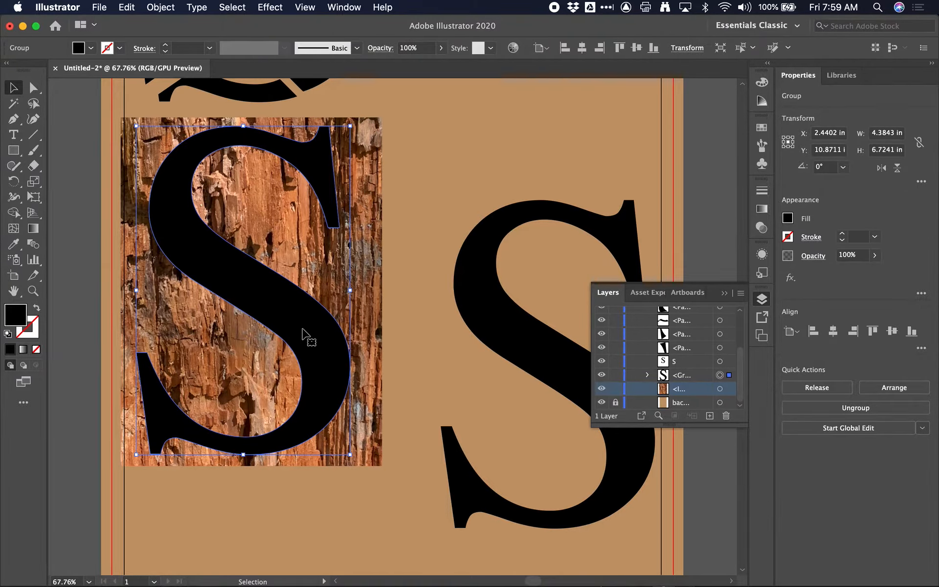
{"action": "left_click", "coordinate": [370, 265]}
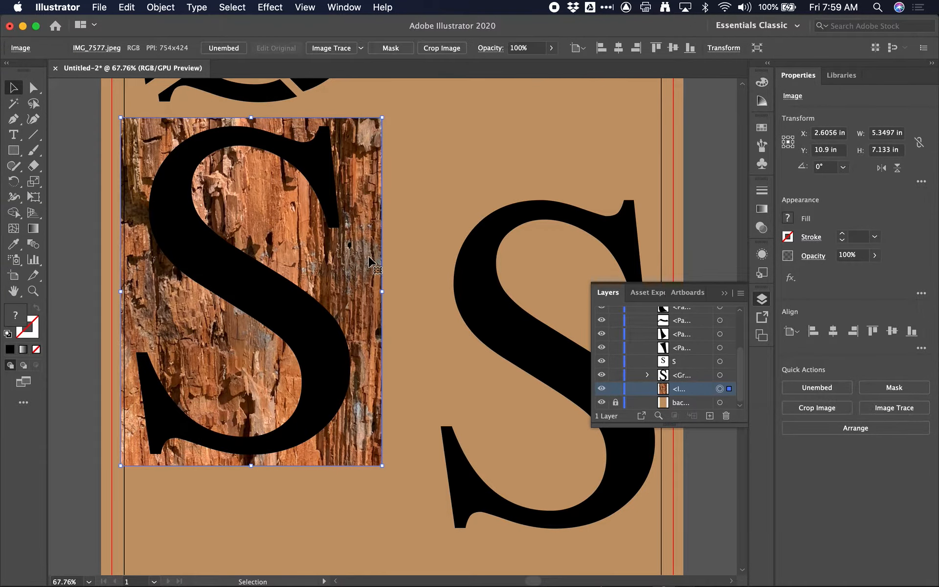
{"action": "left_click", "coordinate": [306, 320], "text": "shift"}
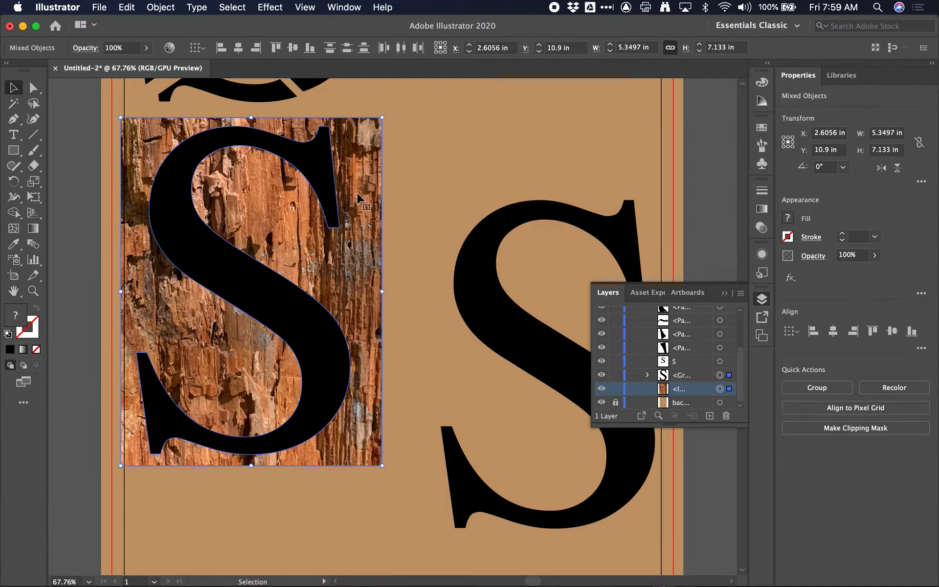
{"action": "left_click", "coordinate": [434, 167]}
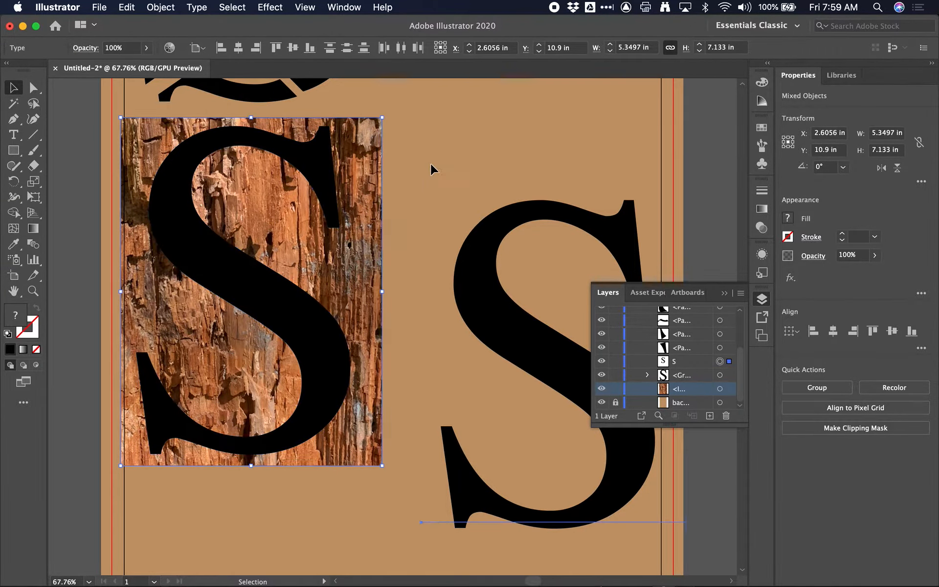
{"action": "left_click", "coordinate": [356, 248]}
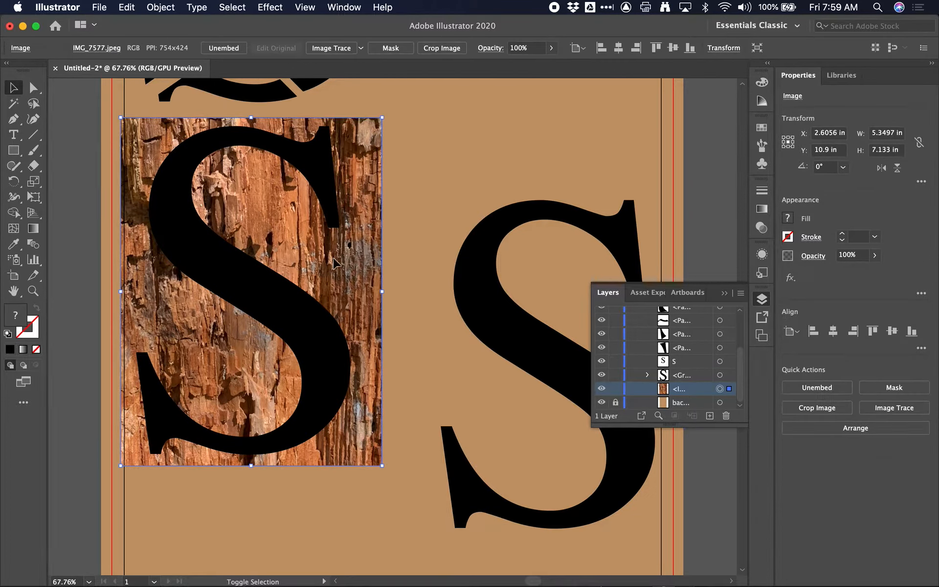
{"action": "left_click", "coordinate": [298, 306], "text": "shift"}
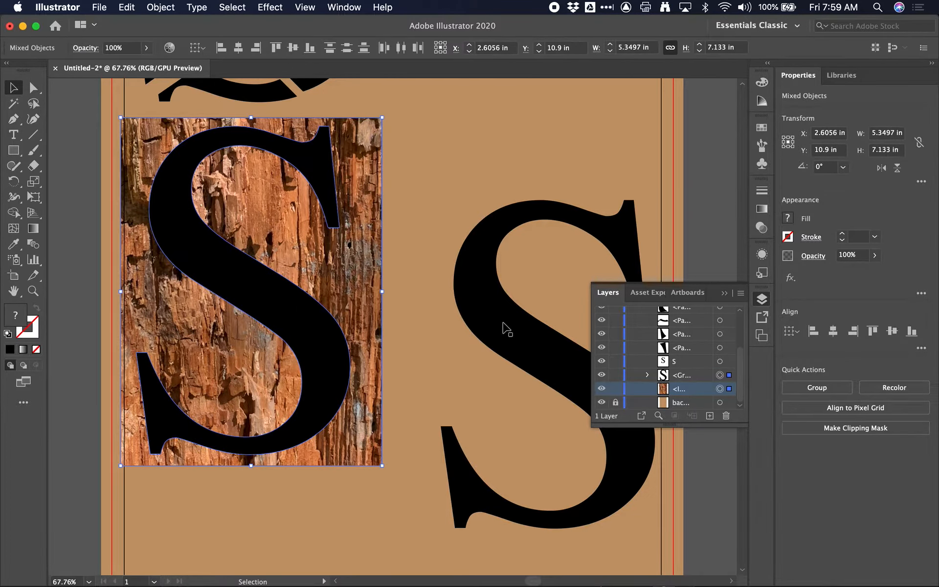
{"action": "left_click", "coordinate": [726, 294]}
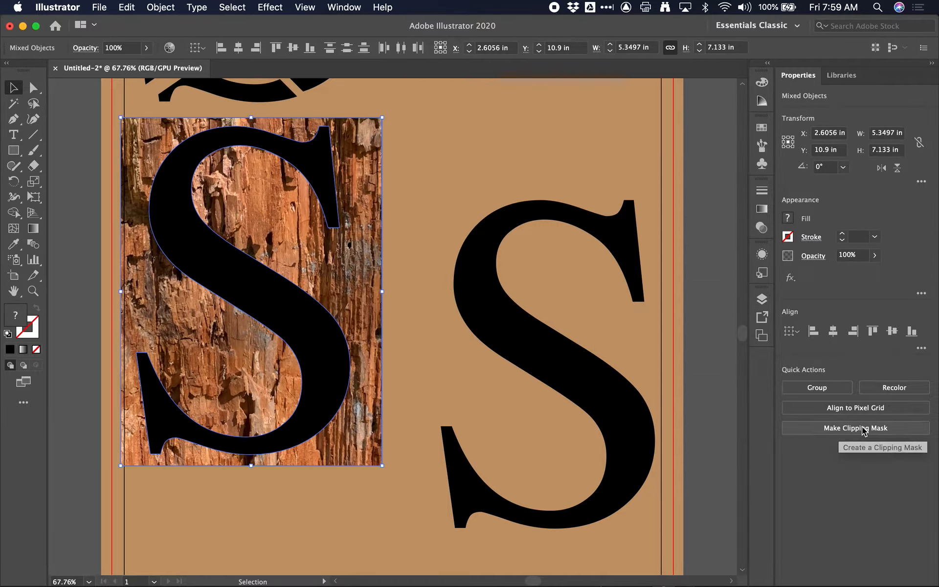
{"action": "left_click", "coordinate": [812, 256]}
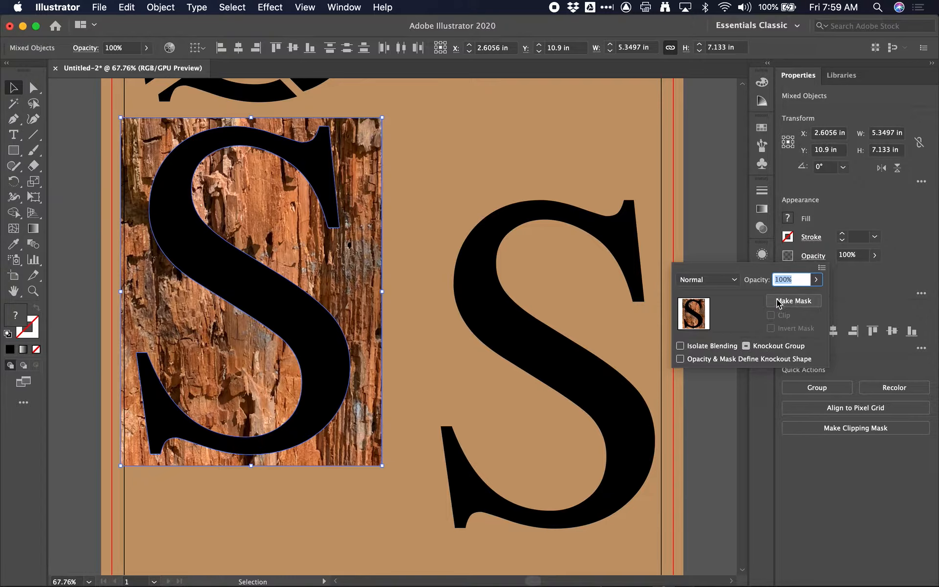
{"action": "left_click", "coordinate": [798, 302]}
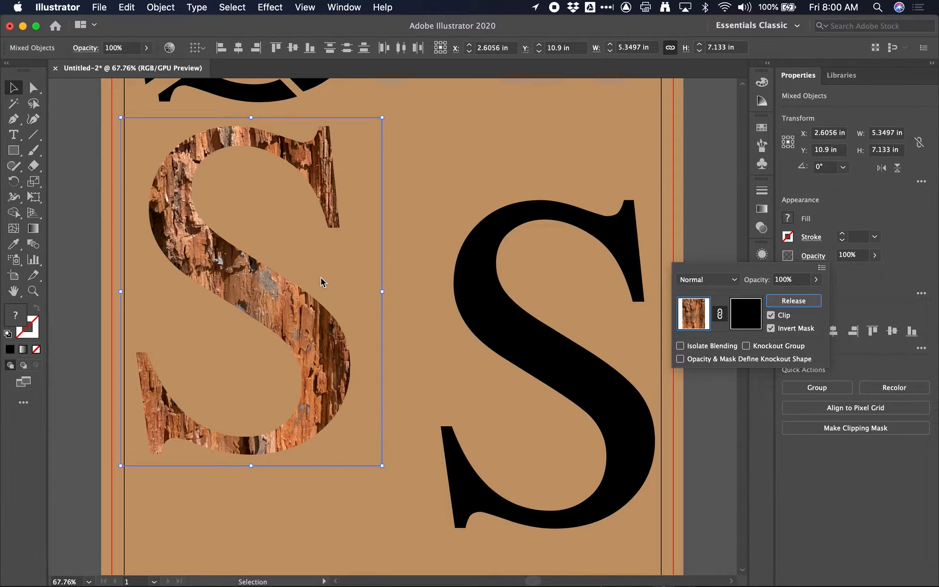
{"action": "left_click", "coordinate": [793, 301]}
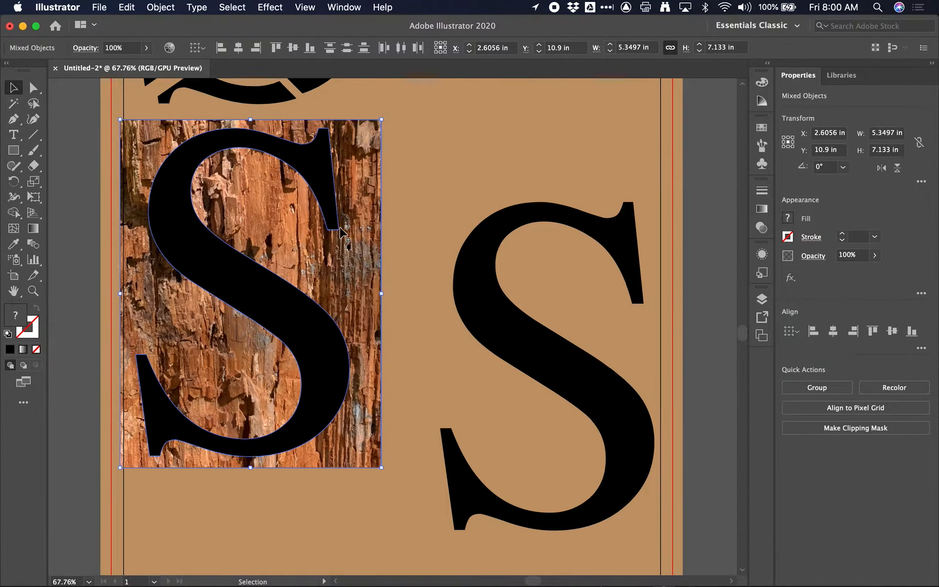
{"action": "scroll", "coordinate": [341, 229], "scroll_direction": "up", "scroll_amount": 5}
{"action": "left_click_drag", "start_coordinate": [237, 257], "coordinate": [243, 130]}
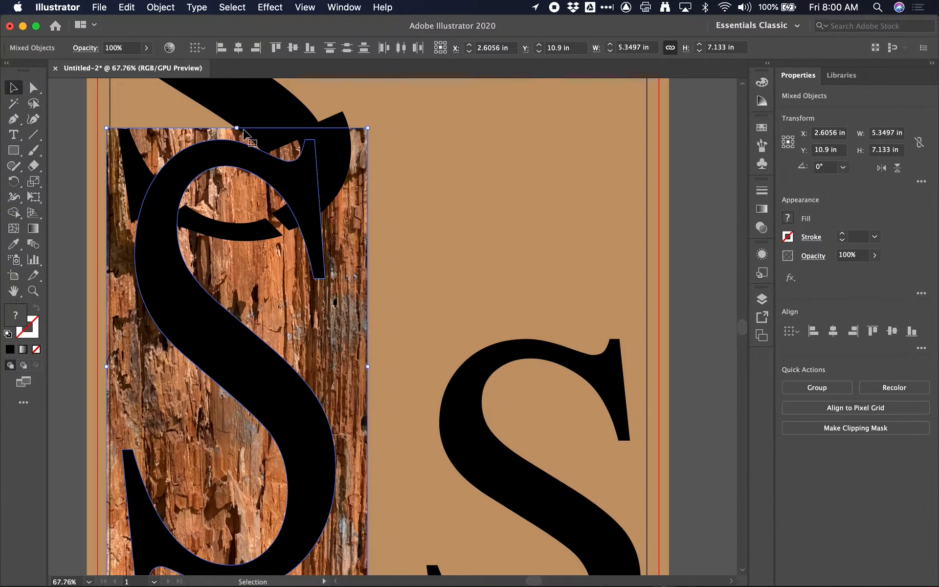
{"action": "key", "text": "super+z"}
Stretch only the wood image upward behind the divided S, to about 15.05 in high
{"action": "left_click", "coordinate": [411, 227]}
{"action": "left_click", "coordinate": [357, 314]}
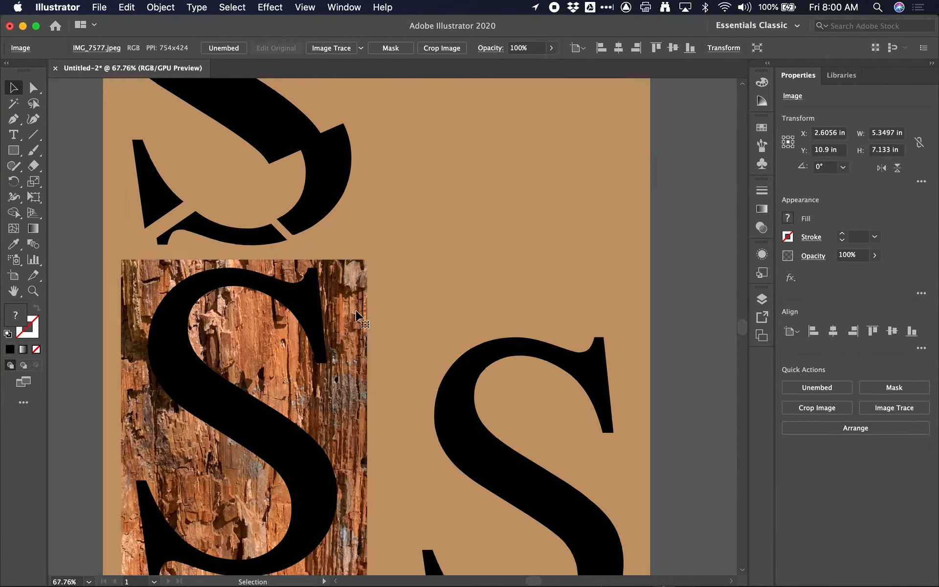
{"action": "scroll", "coordinate": [347, 314], "scroll_direction": "down", "scroll_amount": 5, "text": "alt"}
{"action": "left_click_drag", "start_coordinate": [311, 291], "coordinate": [311, 146]}
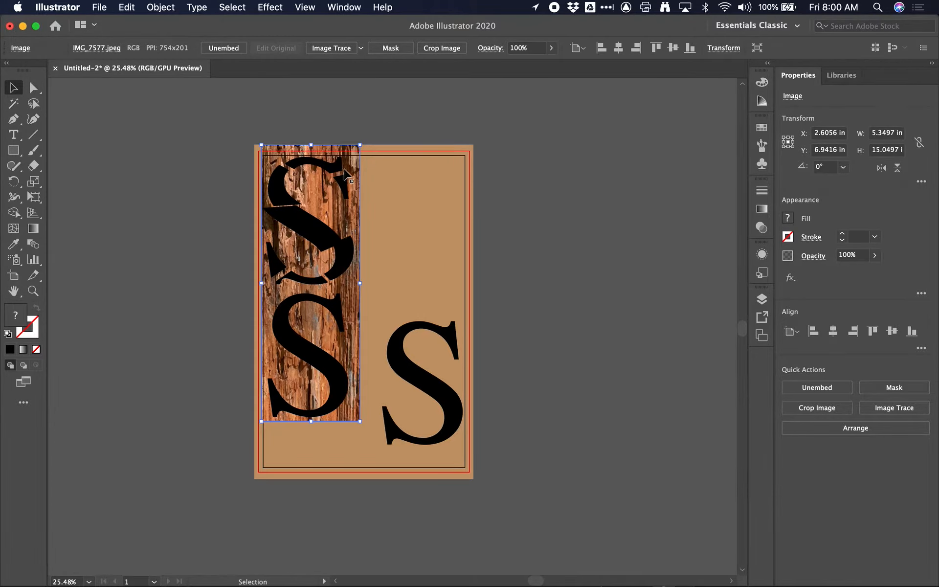
Try masking the stretched wood image with the divided S and the S below it through an inverted opacity mask, and release the mask
{"action": "left_click", "coordinate": [351, 404], "text": "shift"}
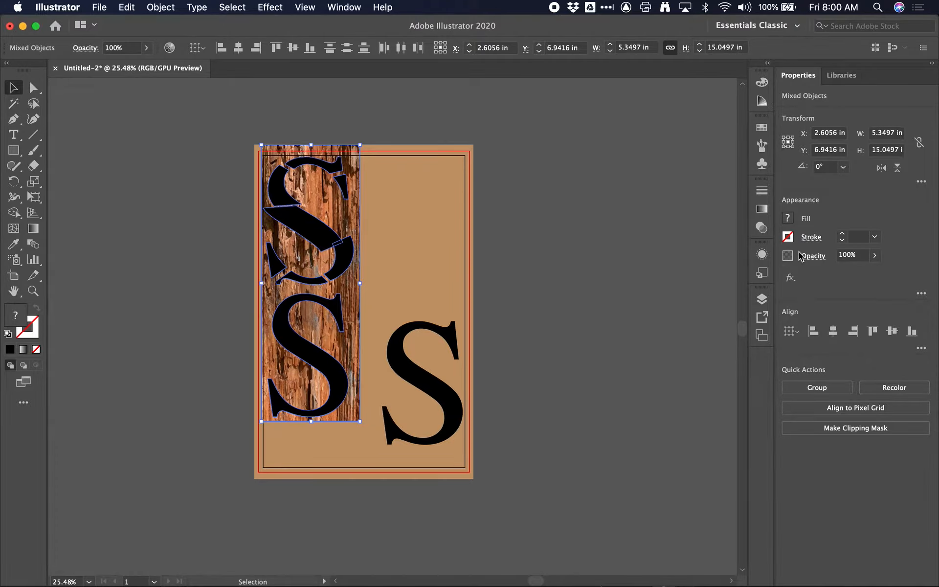
{"action": "left_click", "coordinate": [814, 256]}
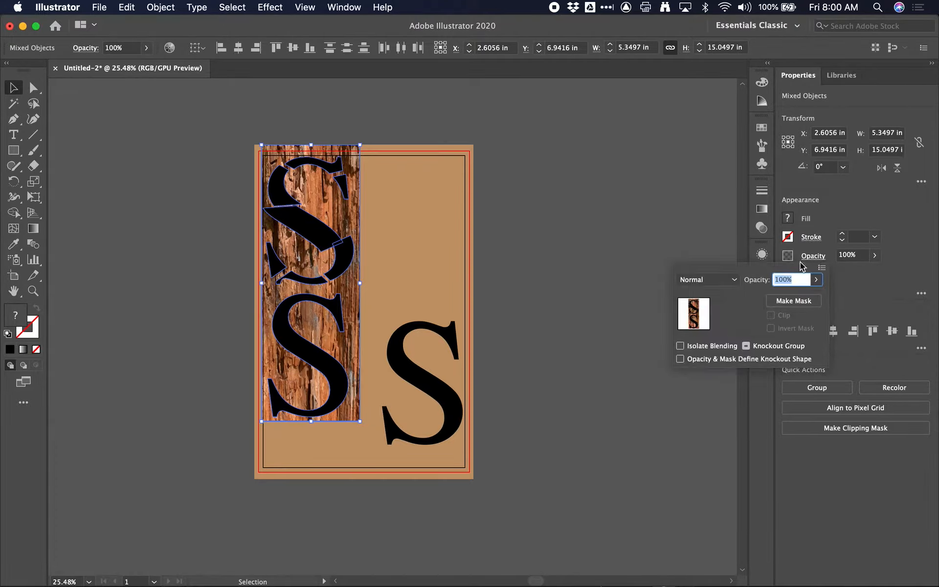
{"action": "left_click", "coordinate": [792, 301]}
{"action": "left_click", "coordinate": [771, 328]}
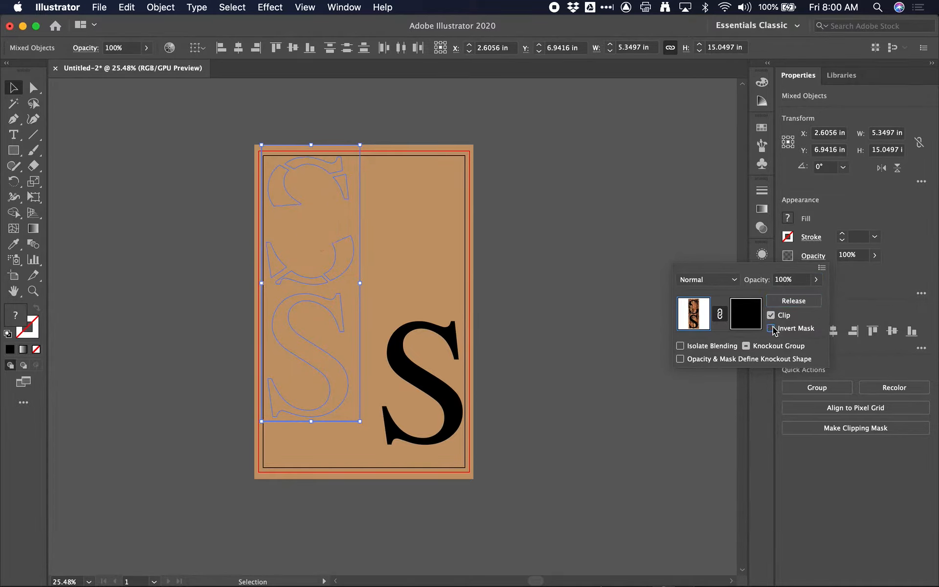
{"action": "left_click", "coordinate": [772, 329]}
{"action": "key", "text": "super+g"}
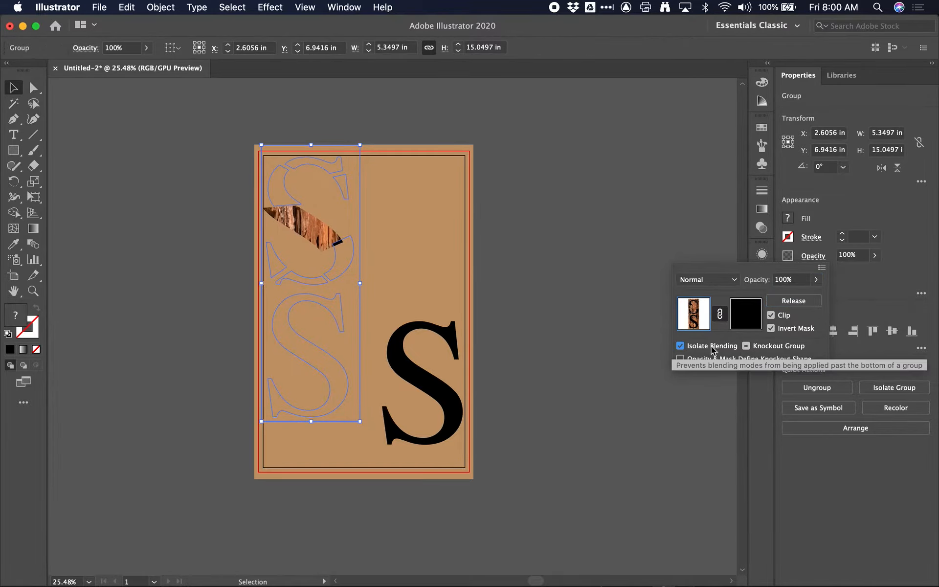
{"action": "left_click", "coordinate": [797, 299]}
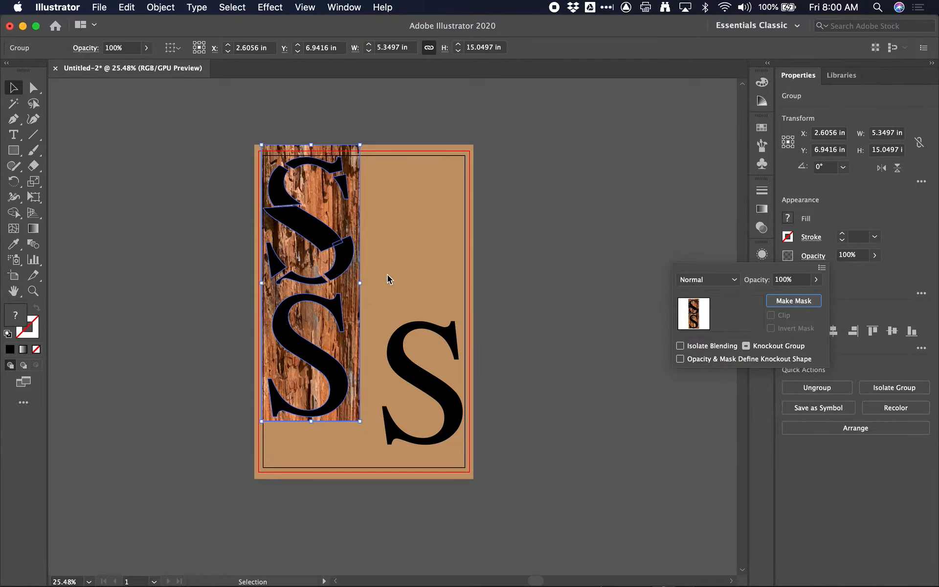
Move the wood image together with its two S shapes slightly down, to about X 2.68 in, Y 7.23 in
{"action": "key", "text": "super+shift+g"}
{"action": "left_click", "coordinate": [389, 247]}
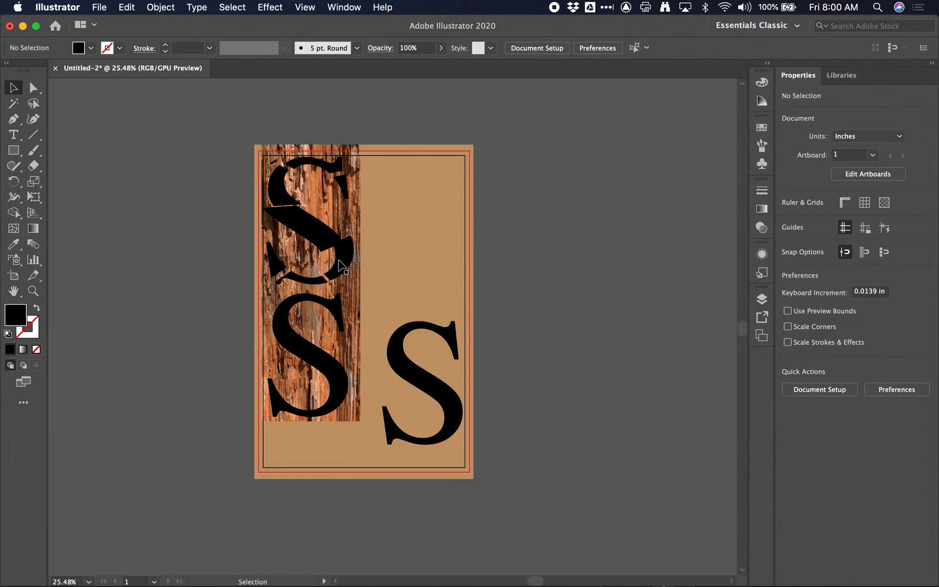
{"action": "left_click_drag", "start_coordinate": [342, 262], "coordinate": [343, 267]}
{"action": "left_click", "coordinate": [384, 240]}
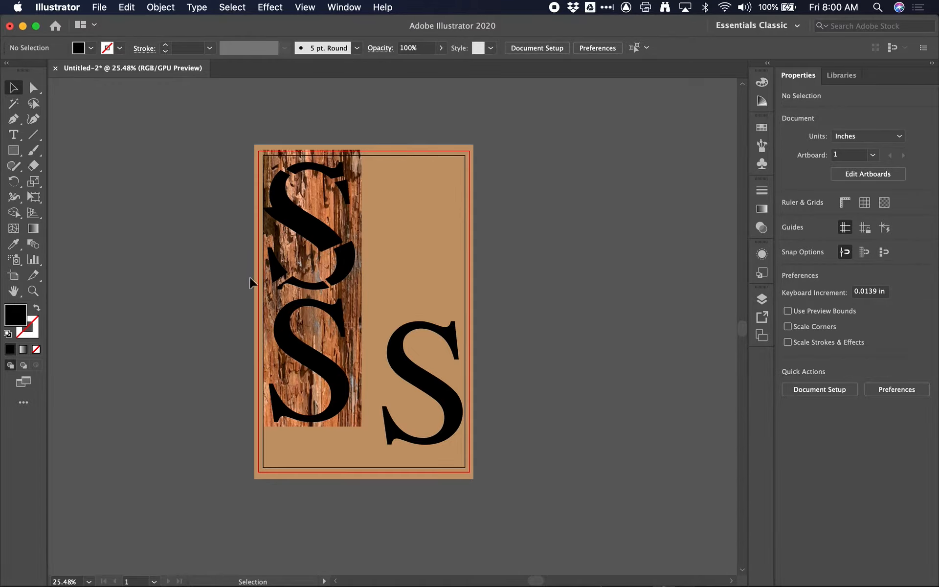
Expand the lower-right S from live type into shapes
{"action": "left_click", "coordinate": [398, 370]}
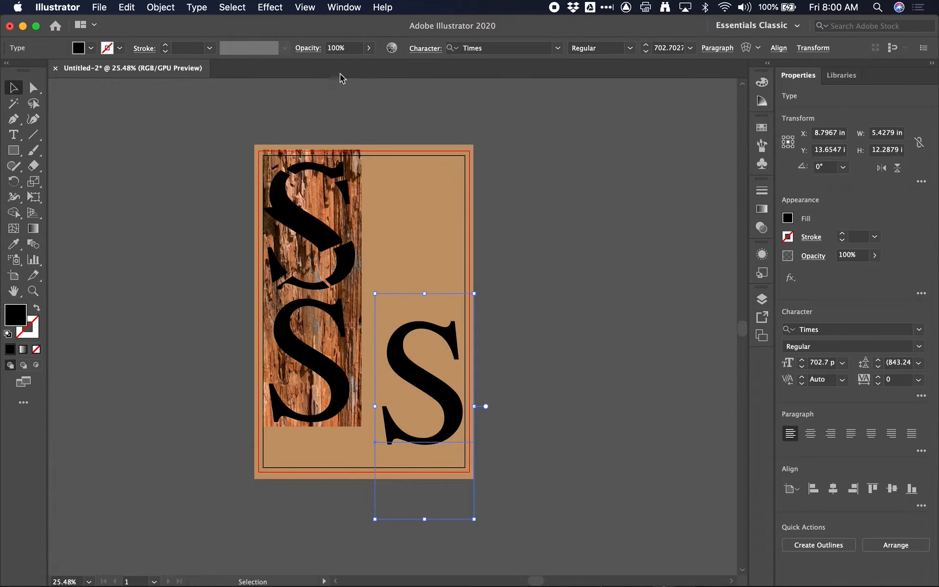
{"action": "left_click", "coordinate": [160, 7]}
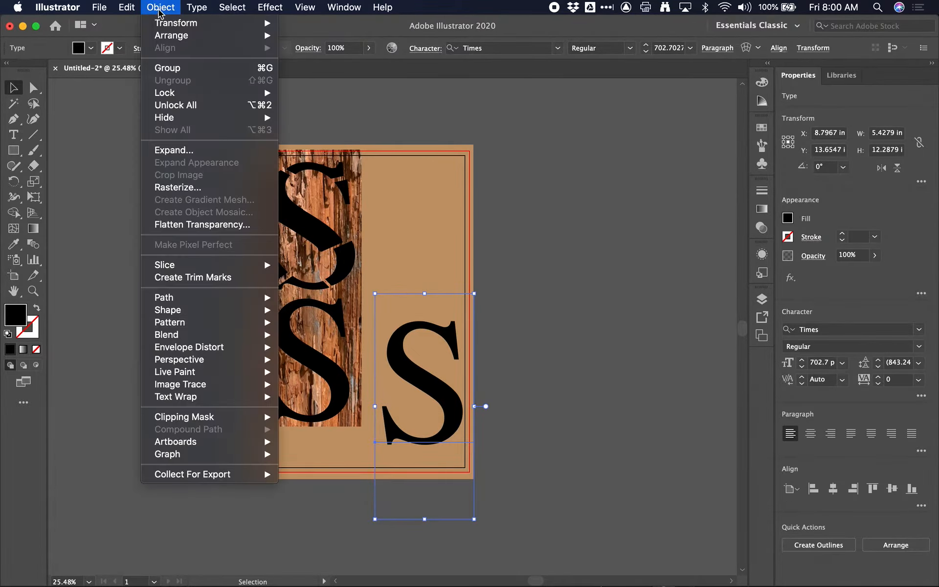
{"action": "left_click", "coordinate": [163, 148]}
{"action": "left_click", "coordinate": [597, 392]}
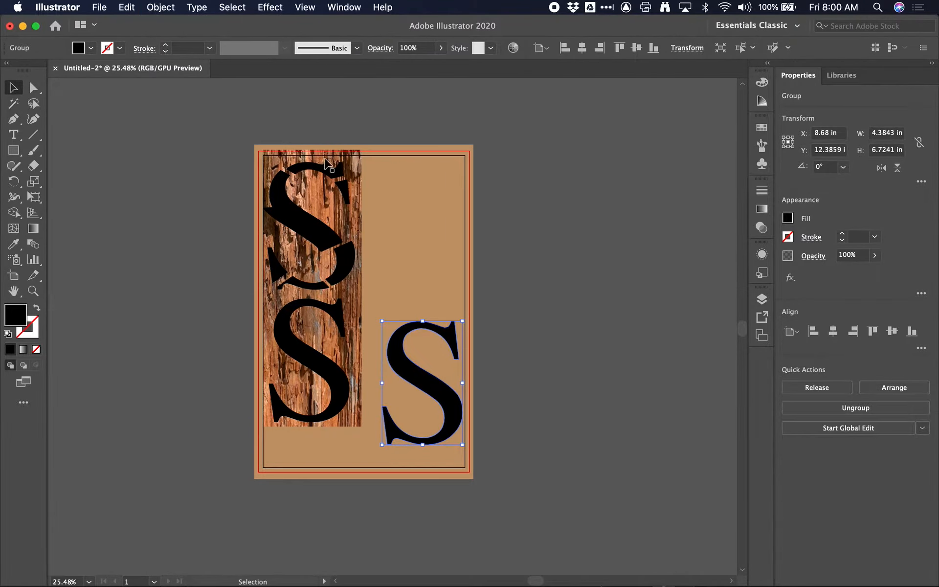
Try to ungroup the wood image and its S shapes, and undo back to the lower-right S as live type
{"action": "left_click", "coordinate": [359, 199]}
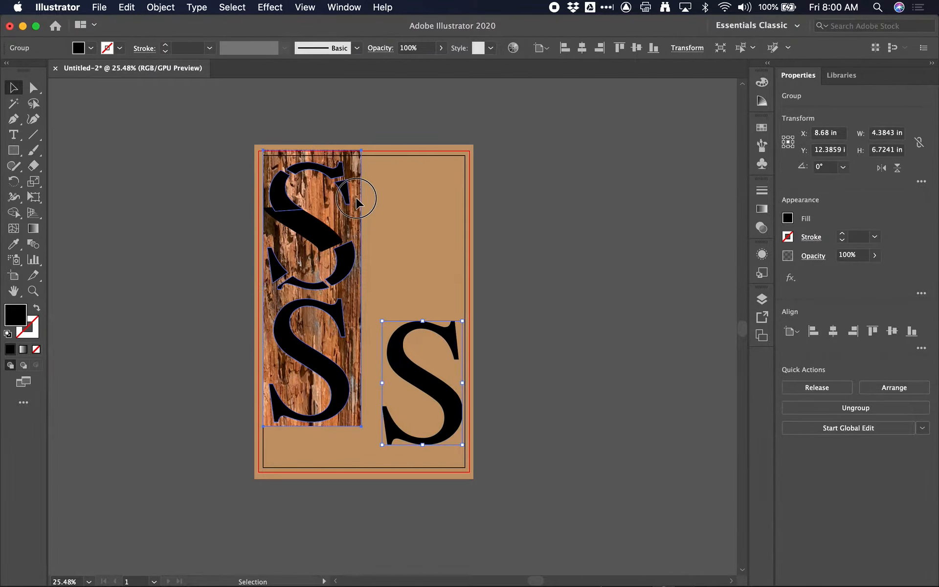
{"action": "left_click", "coordinate": [402, 252]}
{"action": "left_click", "coordinate": [359, 296]}
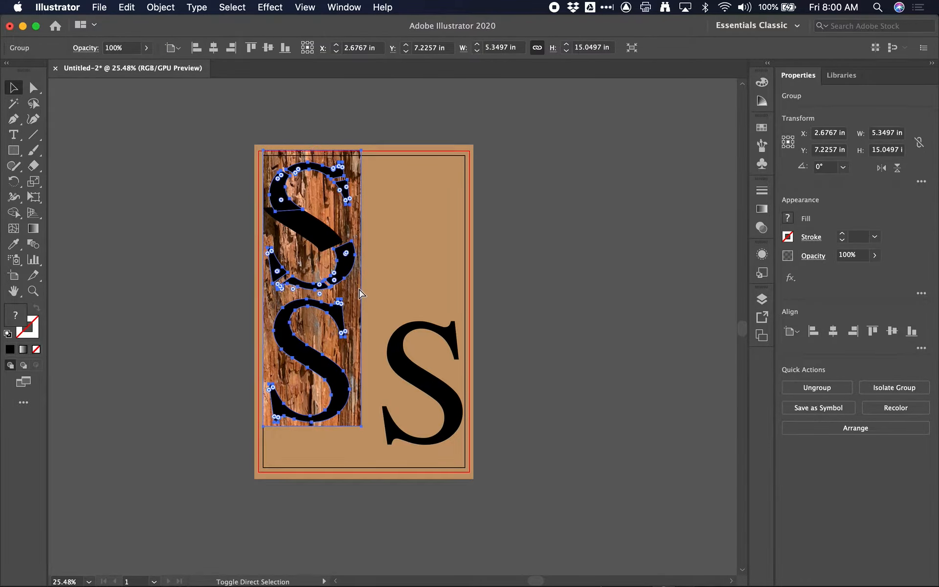
{"action": "left_click", "coordinate": [161, 7]}
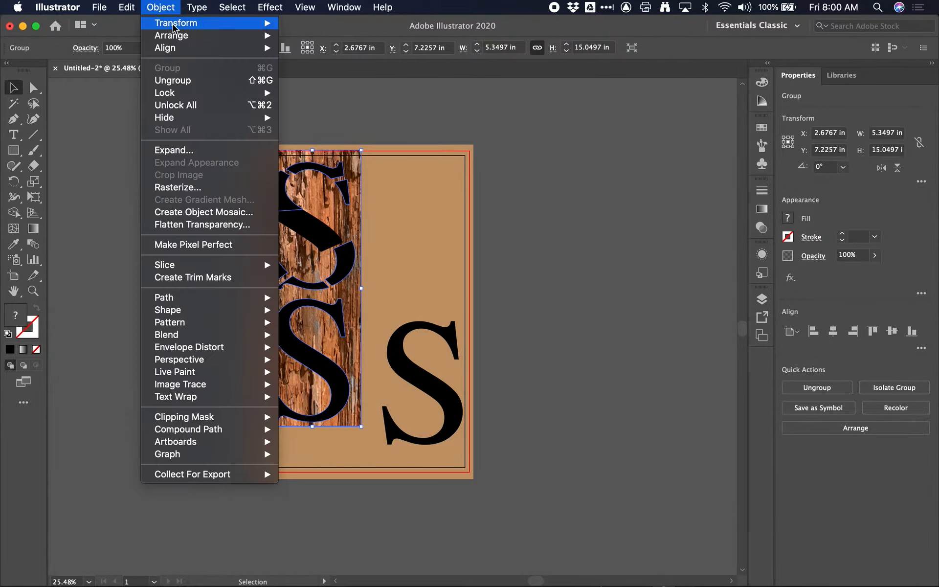
{"action": "left_click", "coordinate": [177, 89]}
{"action": "key", "text": "super+z"}
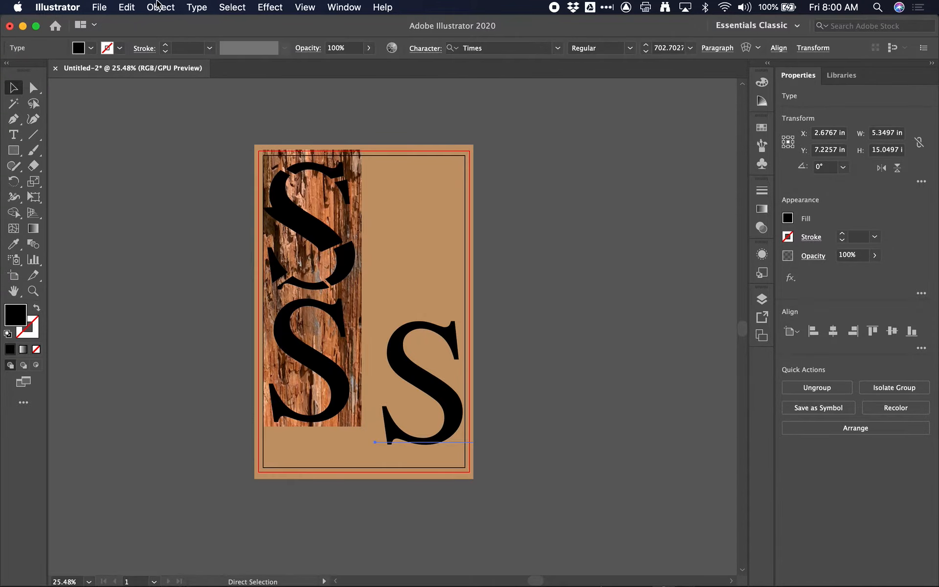
{"action": "left_click", "coordinate": [160, 4]}
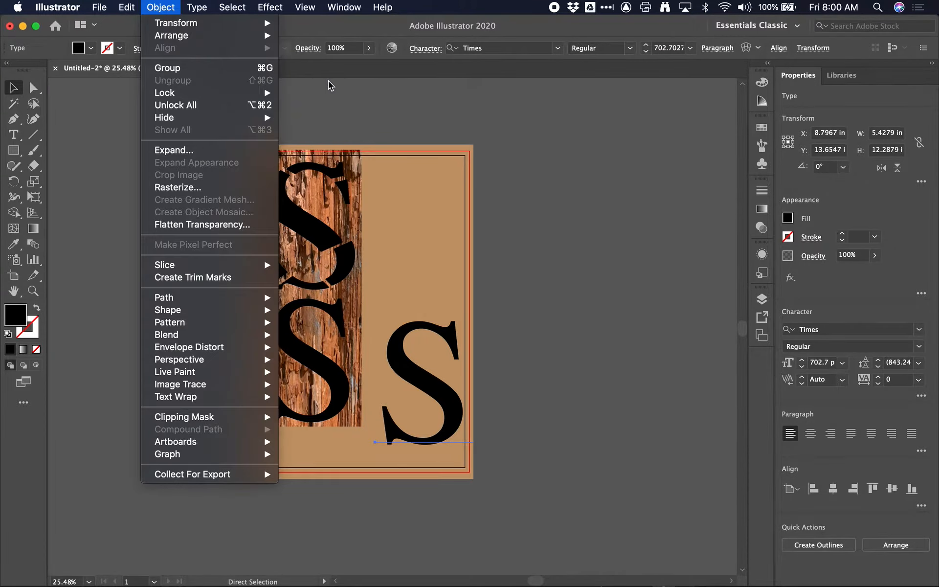
{"action": "left_click", "coordinate": [519, 120]}
Ungroup the wood image from the two S shapes on top of it
{"action": "left_click", "coordinate": [353, 192]}
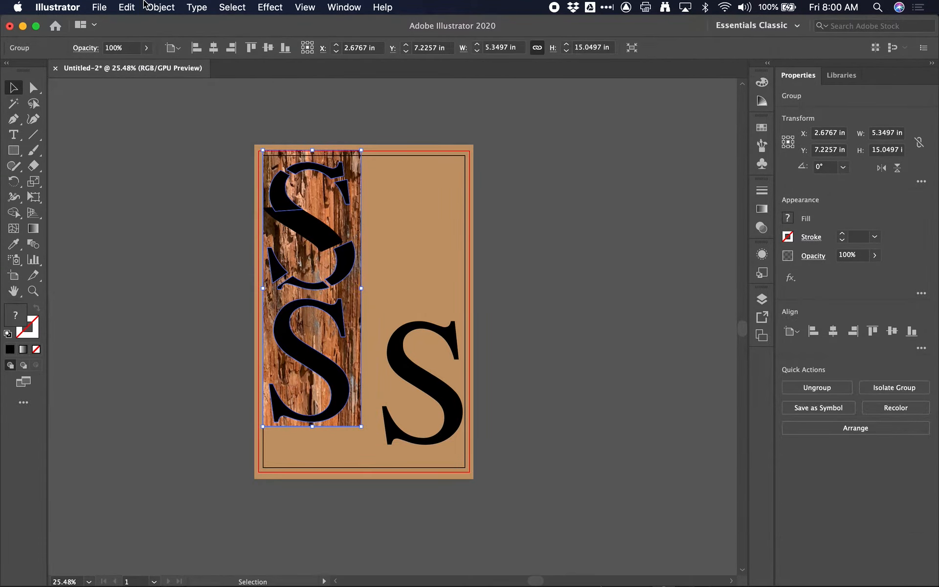
{"action": "left_click", "coordinate": [160, 7]}
{"action": "left_click", "coordinate": [169, 79]}
Stretch only the wood image to the right, to about 14.65 in wide, so it covers all three S shapes
{"action": "left_click", "coordinate": [362, 220]}
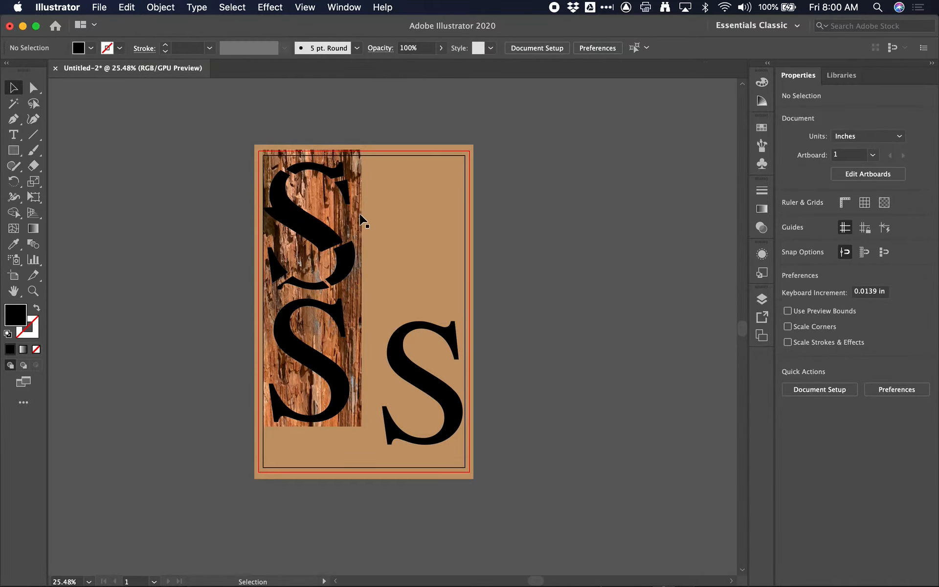
{"action": "left_click", "coordinate": [359, 218]}
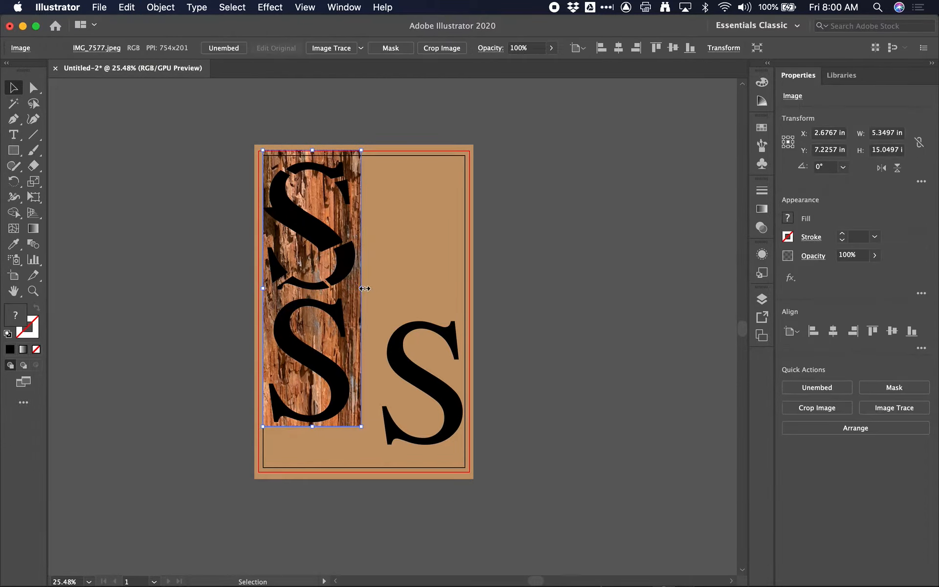
{"action": "left_click_drag", "start_coordinate": [364, 288], "coordinate": [532, 289]}
Expand the lower-right S type object into editable shapes
{"action": "left_click", "coordinate": [431, 391]}
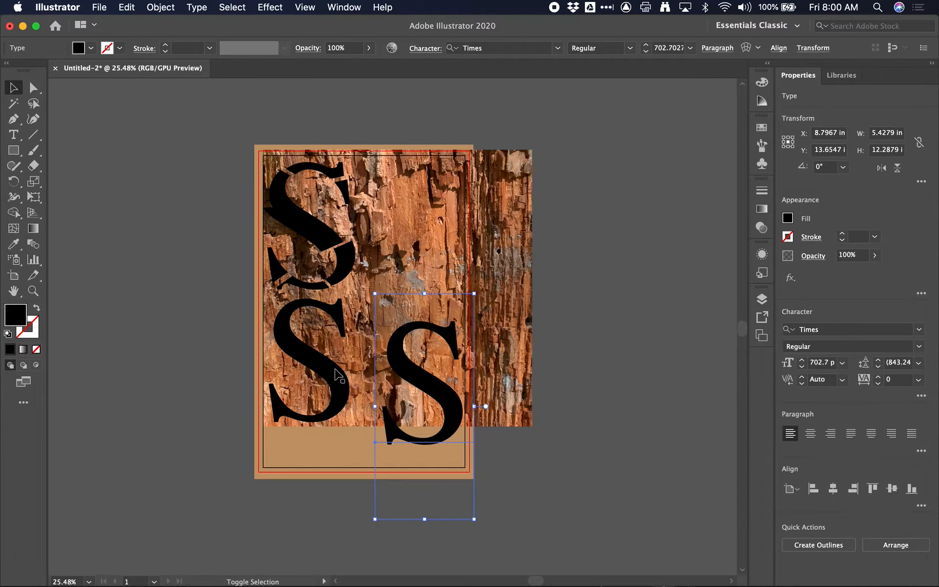
{"action": "left_click", "coordinate": [157, 7]}
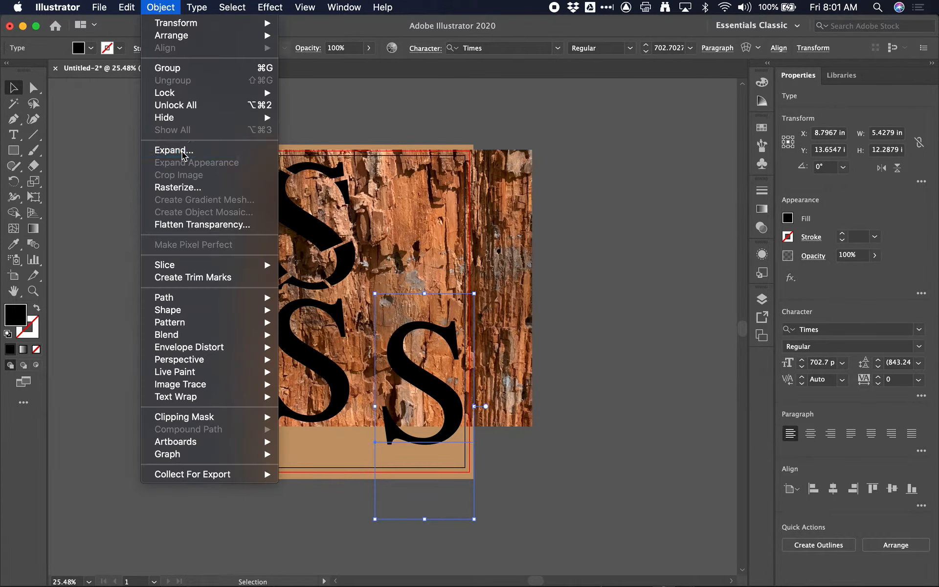
{"action": "left_click", "coordinate": [195, 149]}
{"action": "left_click", "coordinate": [579, 392]}
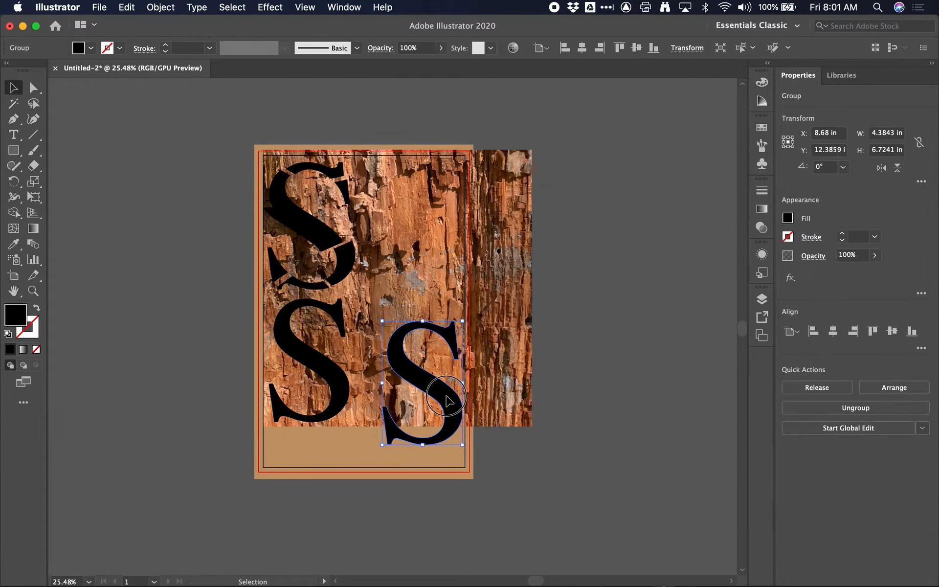
Try a clipping mask on the wood image with both lower S shapes, and undo it
{"action": "left_click", "coordinate": [337, 379], "text": "shift"}
{"action": "left_click", "coordinate": [365, 348], "text": "shift"}
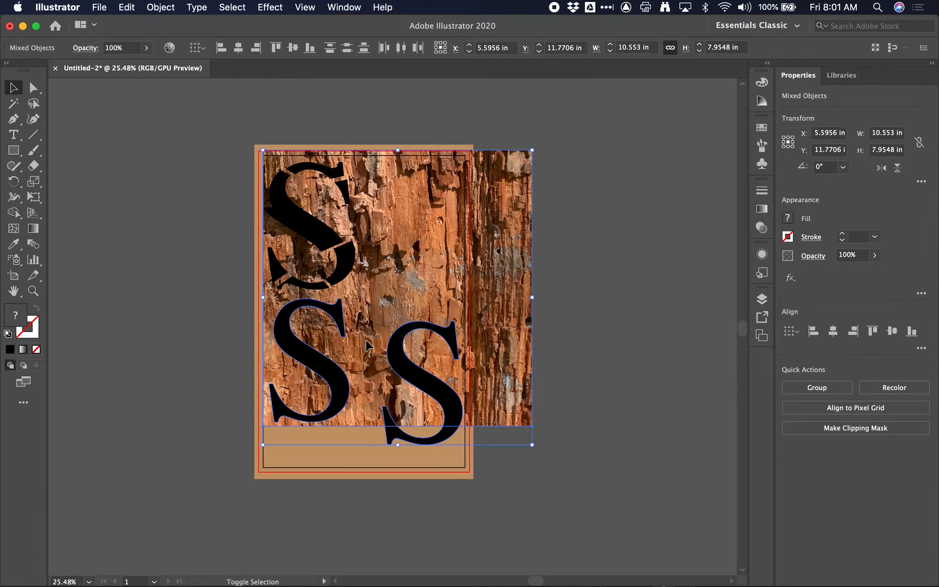
{"action": "left_click", "coordinate": [865, 428]}
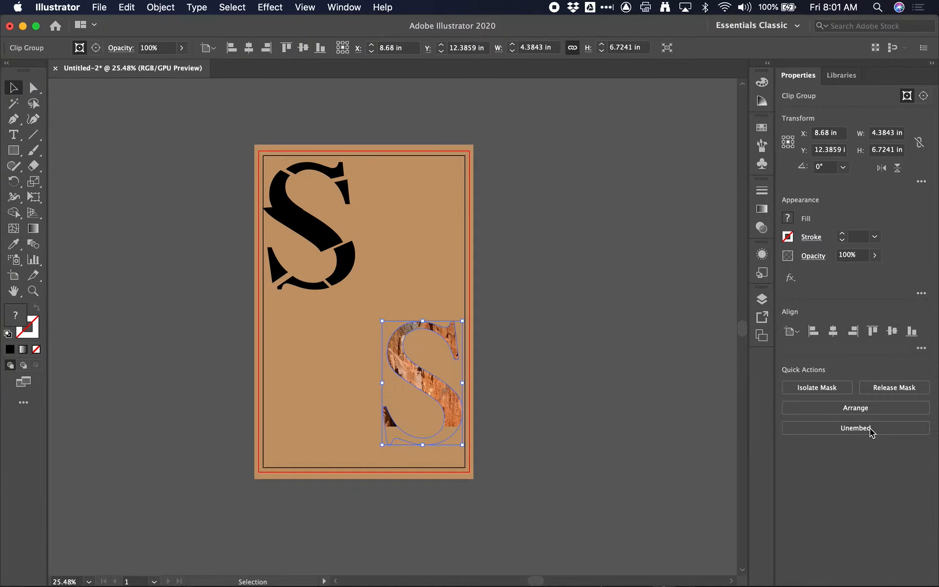
{"action": "key", "text": "super+z"}
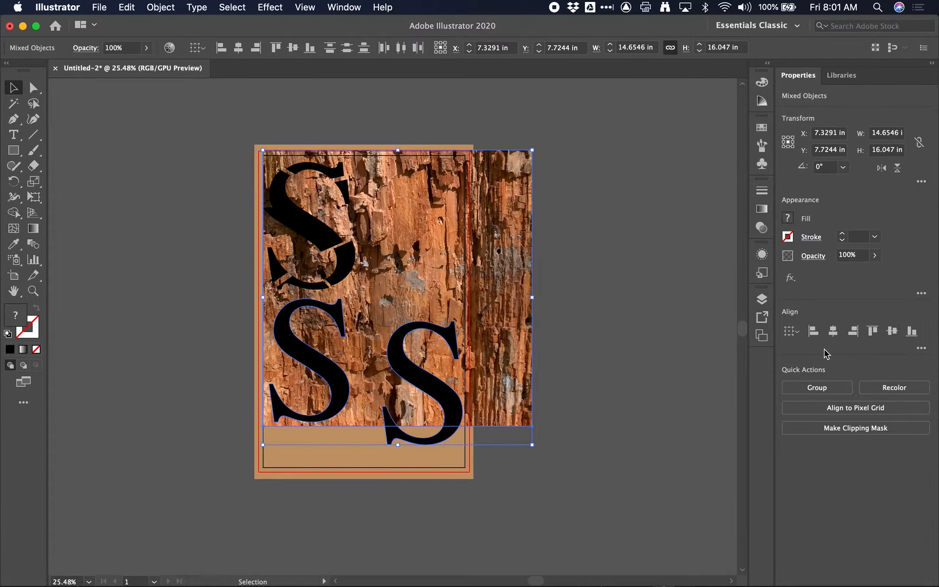
Try an opacity mask with Clip and Invert Mask on the wood image and both lower S shapes, and release it
{"action": "left_click", "coordinate": [813, 256]}
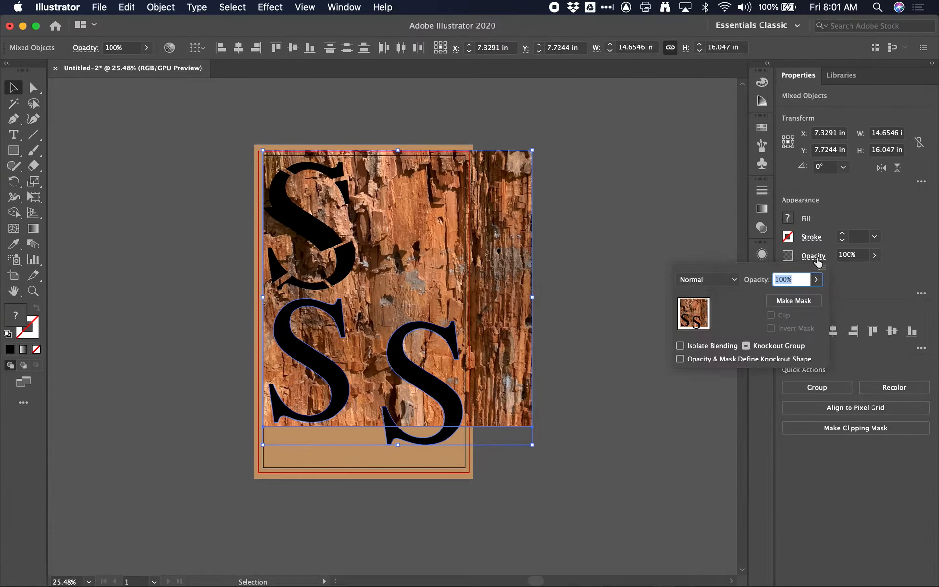
{"action": "left_click", "coordinate": [795, 302]}
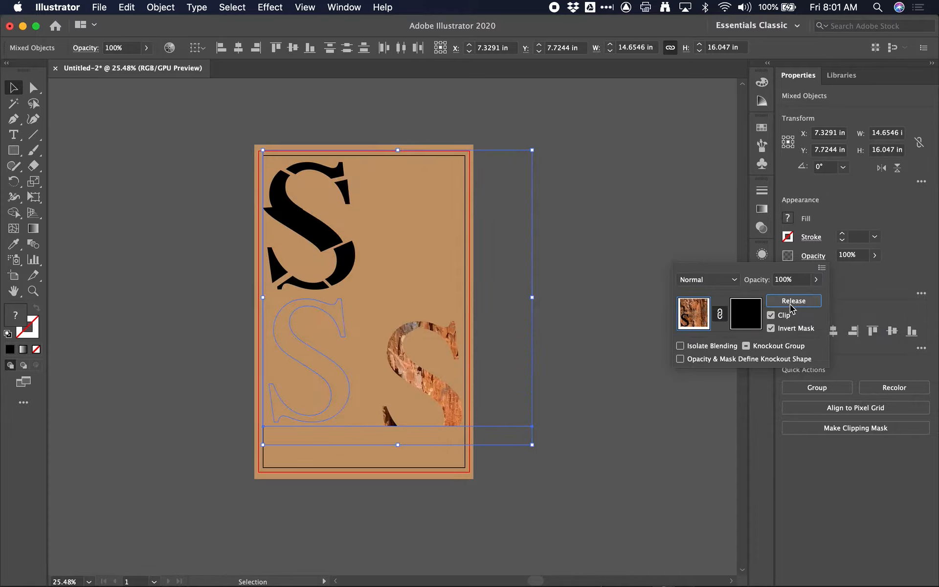
{"action": "left_click", "coordinate": [793, 301]}
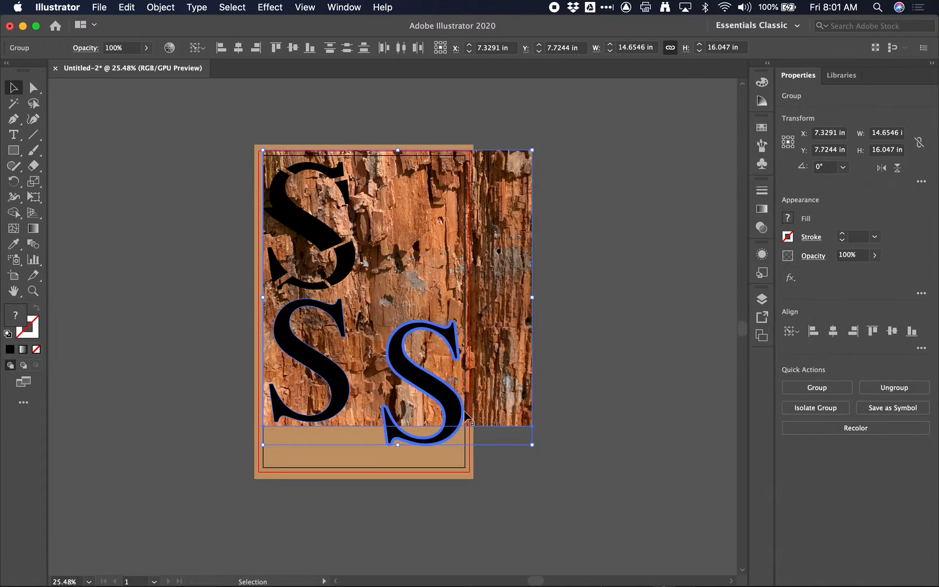
Ungroup the wood image from the lower-left S
{"action": "left_click", "coordinate": [597, 398]}
{"action": "left_click", "coordinate": [356, 394]}
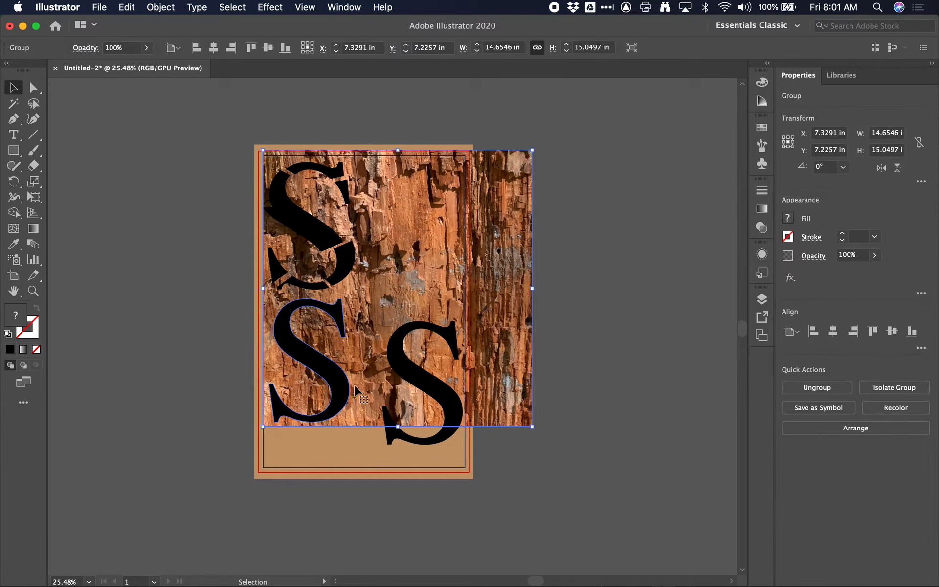
{"action": "left_click", "coordinate": [236, 389]}
{"action": "left_click", "coordinate": [317, 372]}
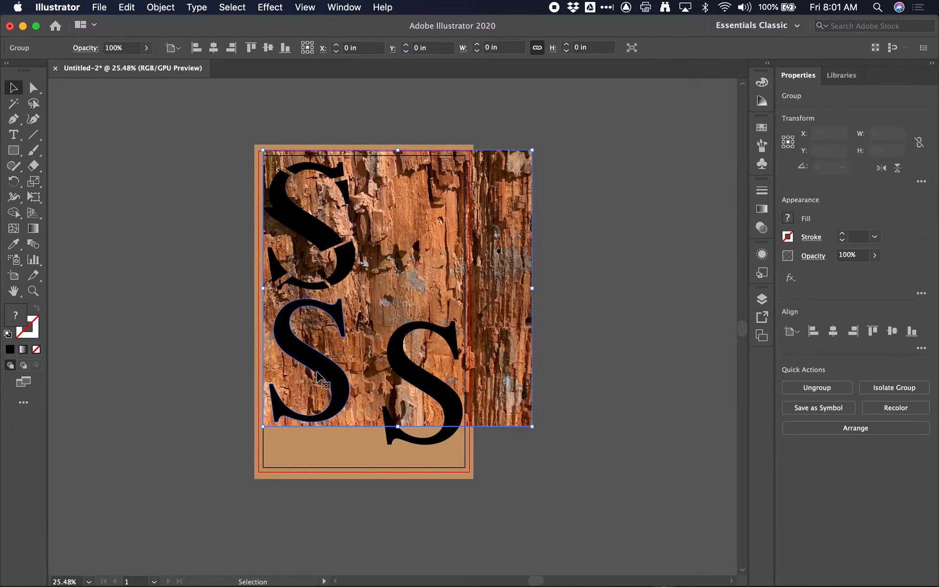
{"action": "left_click", "coordinate": [828, 386]}
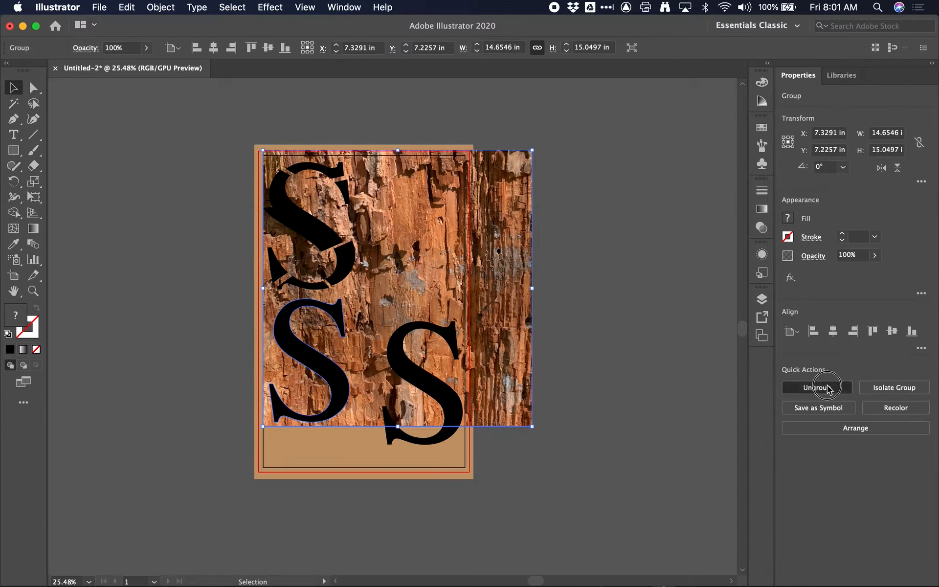
{"action": "left_click", "coordinate": [655, 326]}
Move the lower-left S slightly left over the wood image, to about X 2.16 in, Y 11.16 in
{"action": "left_click", "coordinate": [345, 377]}
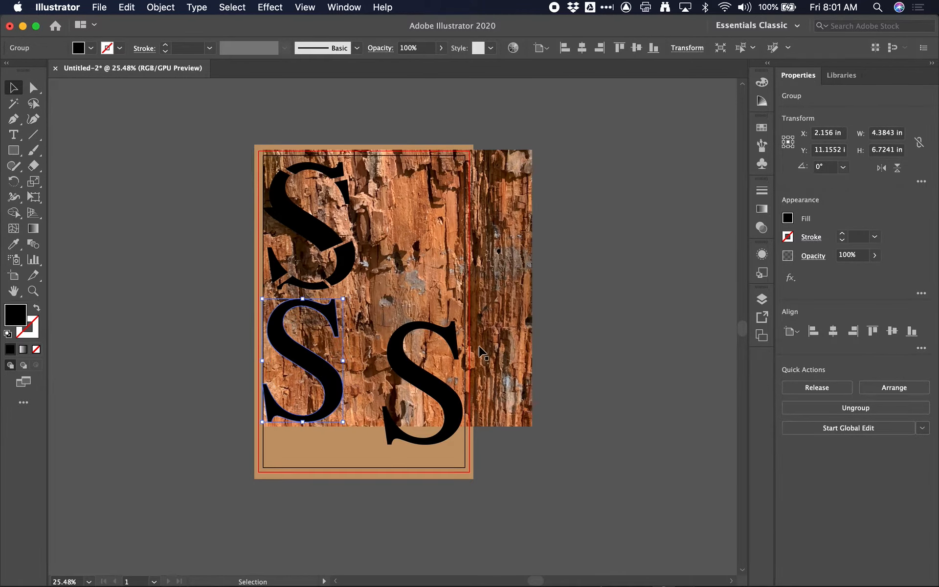
{"action": "left_click", "coordinate": [855, 407]}
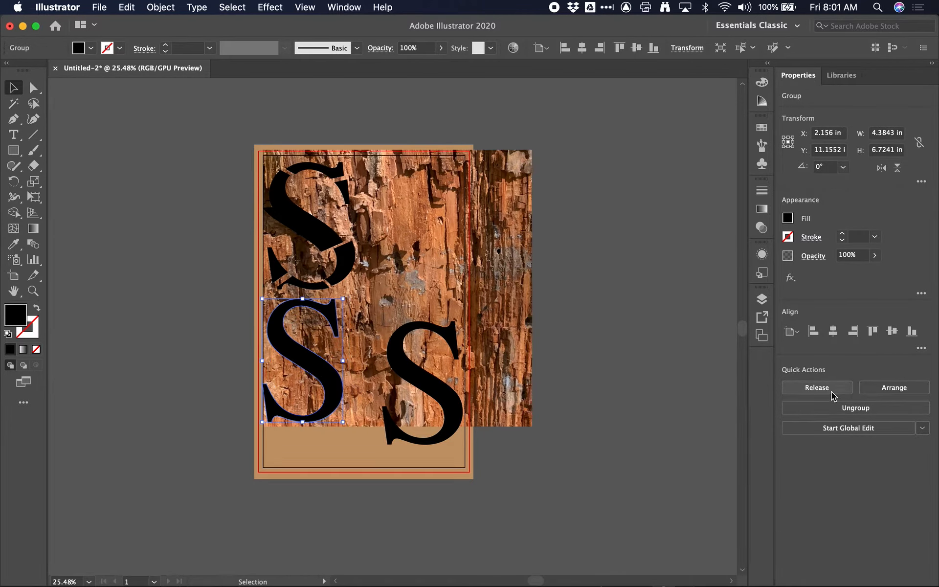
{"action": "left_click", "coordinate": [653, 431]}
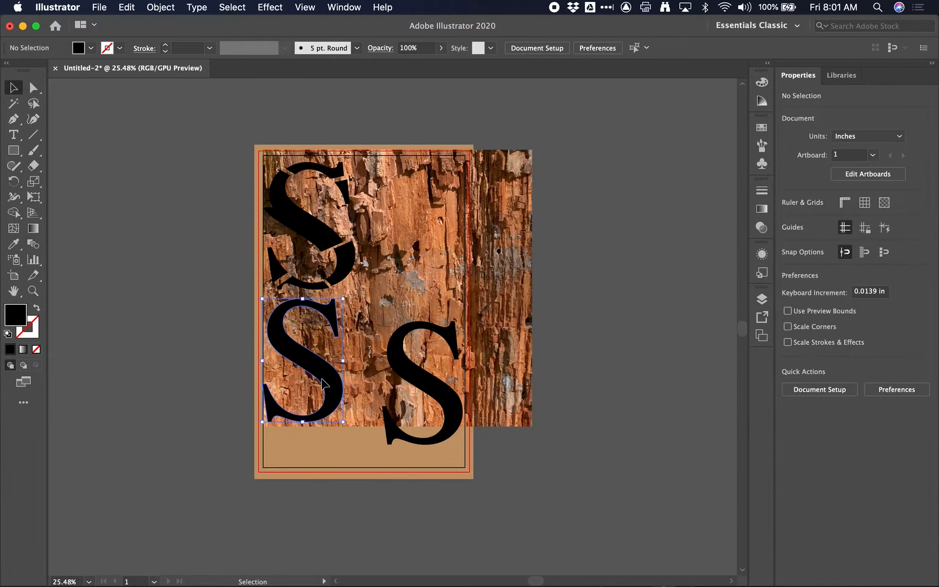
Clip the wood image to the lower-left S with a clipping mask
{"action": "left_click", "coordinate": [339, 368]}
{"action": "left_click", "coordinate": [530, 404], "text": "shift"}
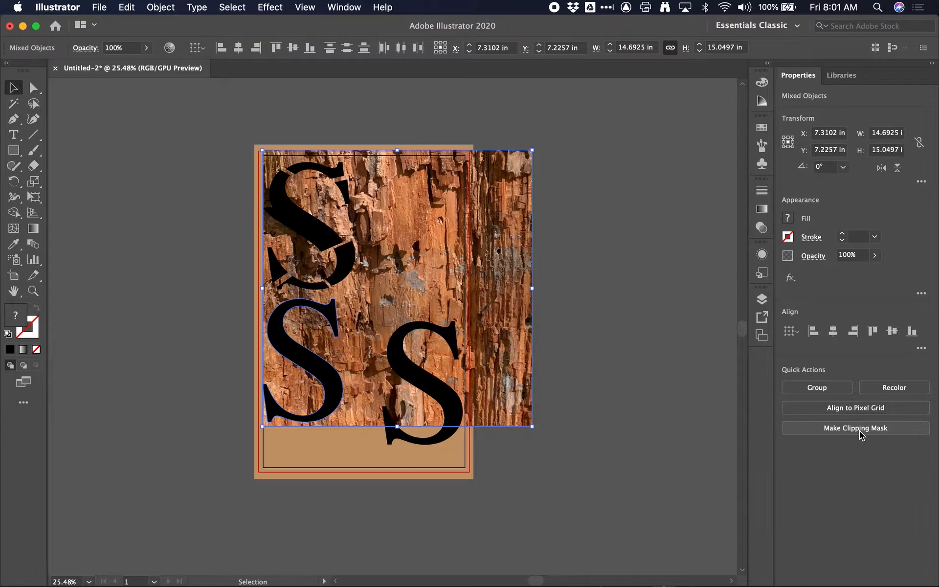
{"action": "left_click", "coordinate": [861, 428]}
{"action": "left_click", "coordinate": [387, 420]}
{"action": "left_click", "coordinate": [328, 403]}
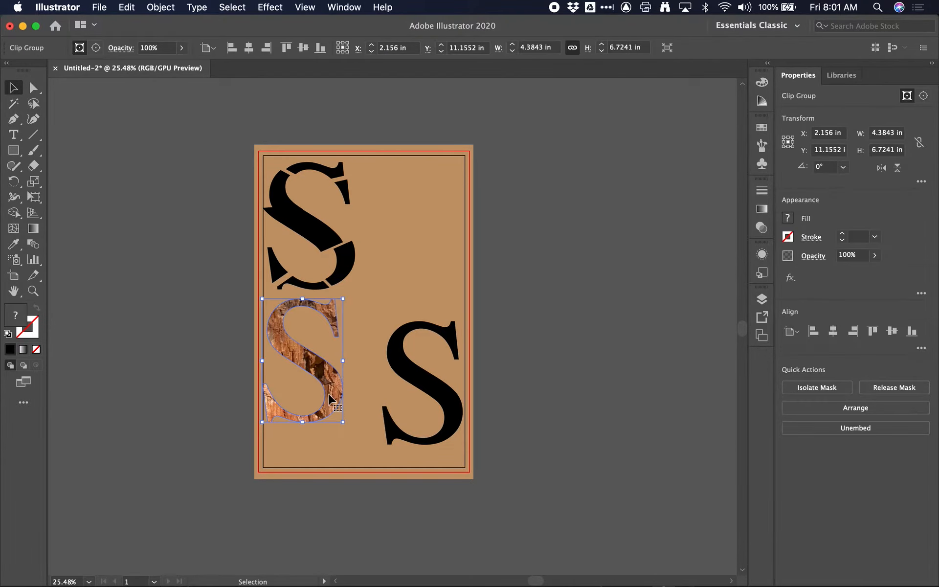
Give the wood-filled S clip group a 5 pt black stroke outline and deselect it
{"action": "left_click", "coordinate": [842, 235]}
{"action": "left_click", "coordinate": [841, 235]}
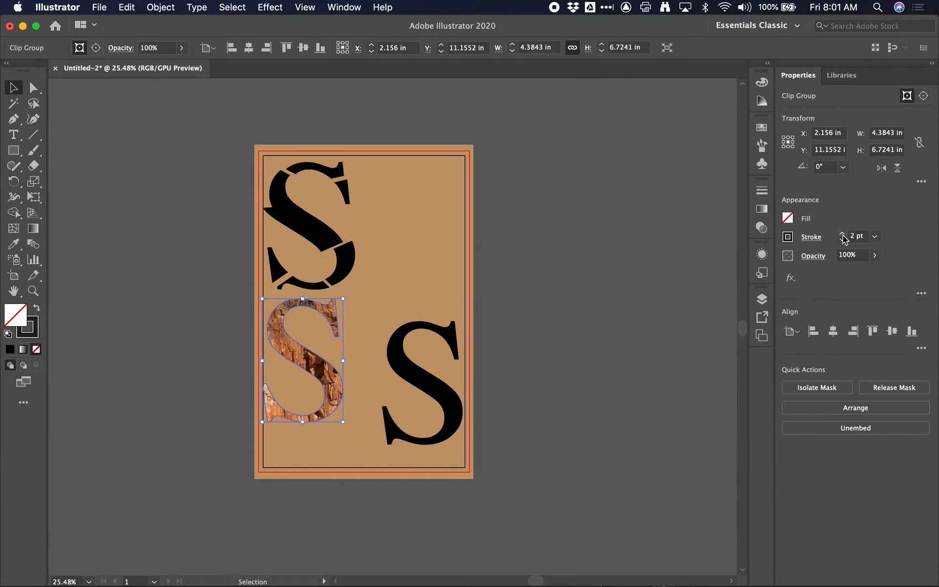
{"action": "left_click", "coordinate": [842, 235]}
{"action": "left_click", "coordinate": [842, 235]}
{"action": "left_click", "coordinate": [841, 234]}
{"action": "scroll", "coordinate": [321, 349], "scroll_direction": "up", "scroll_amount": 5}
{"action": "scroll", "coordinate": [321, 350], "scroll_direction": "up", "scroll_amount": 2}
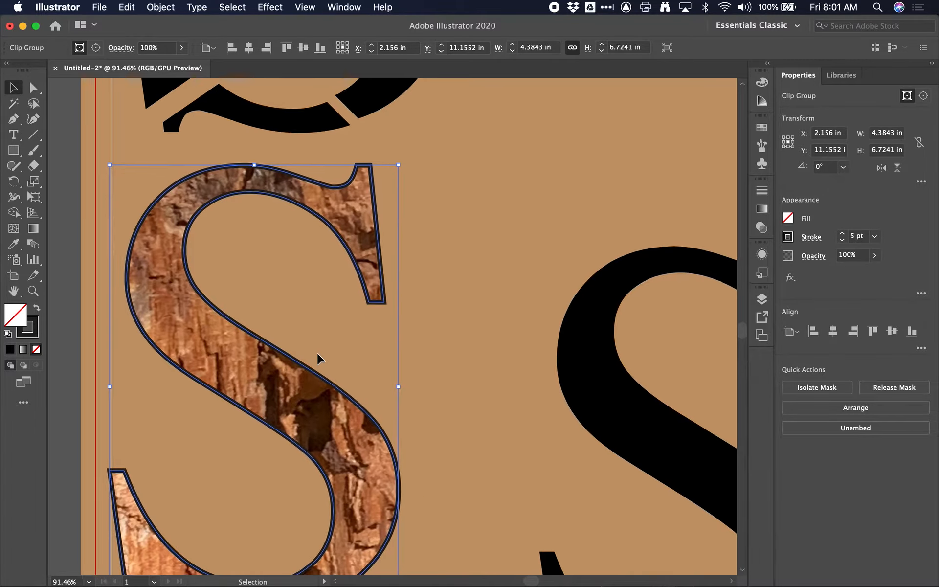
{"action": "scroll", "coordinate": [318, 359], "scroll_direction": "down", "scroll_amount": 3}
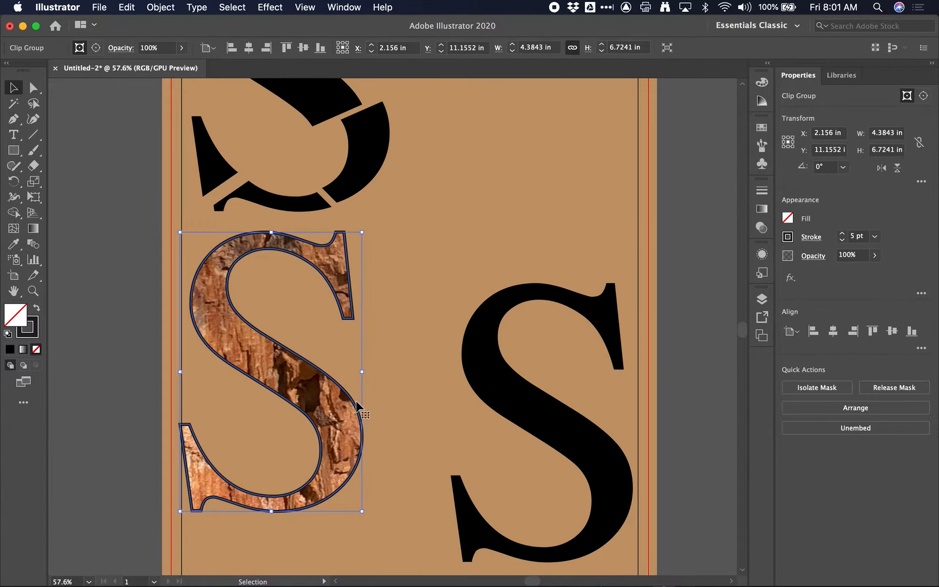
{"action": "left_click", "coordinate": [396, 375]}
Isolate the wood image inside the S clip group and move it to about X 4.66 in, Y 9.39 in
{"action": "left_click", "coordinate": [325, 403]}
{"action": "double_click", "coordinate": [333, 431]}
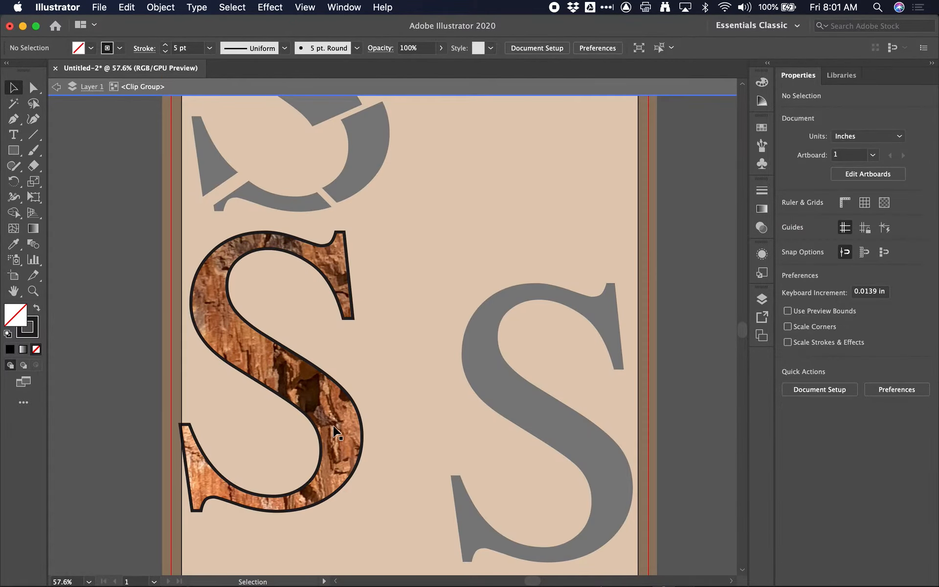
{"action": "left_click", "coordinate": [332, 431]}
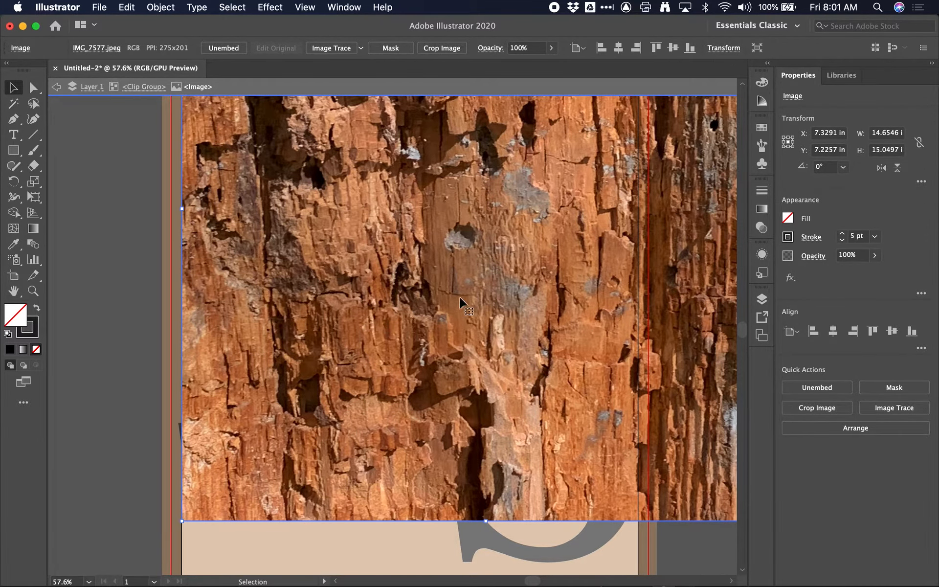
{"action": "left_click_drag", "start_coordinate": [462, 301], "coordinate": [357, 391]}
Scale the isolated wood image to about 7.10 × 7.29 in and position it over the S at about X 2.41 in, Y 11.22 in
{"action": "scroll", "coordinate": [353, 391], "scroll_direction": "down", "scroll_amount": 5}
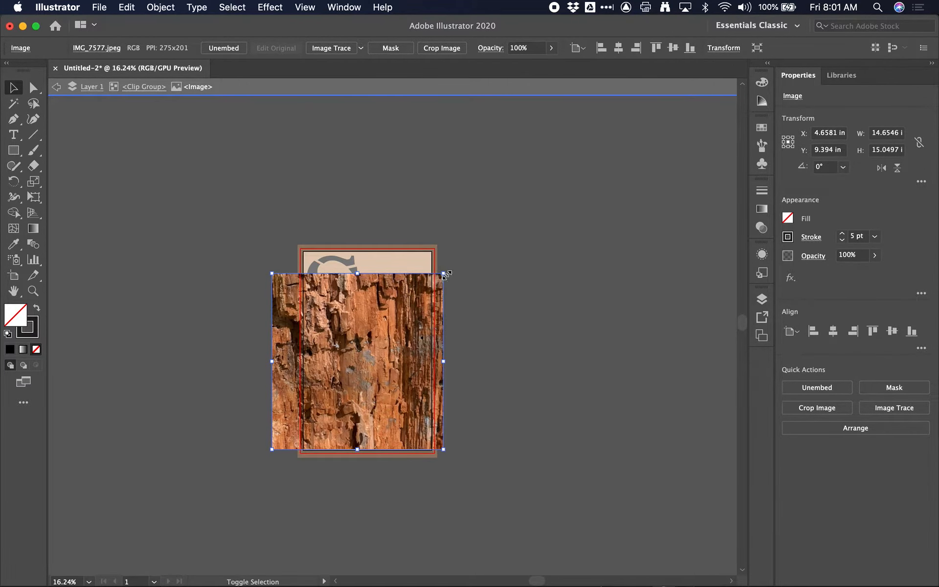
{"action": "left_click_drag", "start_coordinate": [443, 272], "coordinate": [362, 356]}
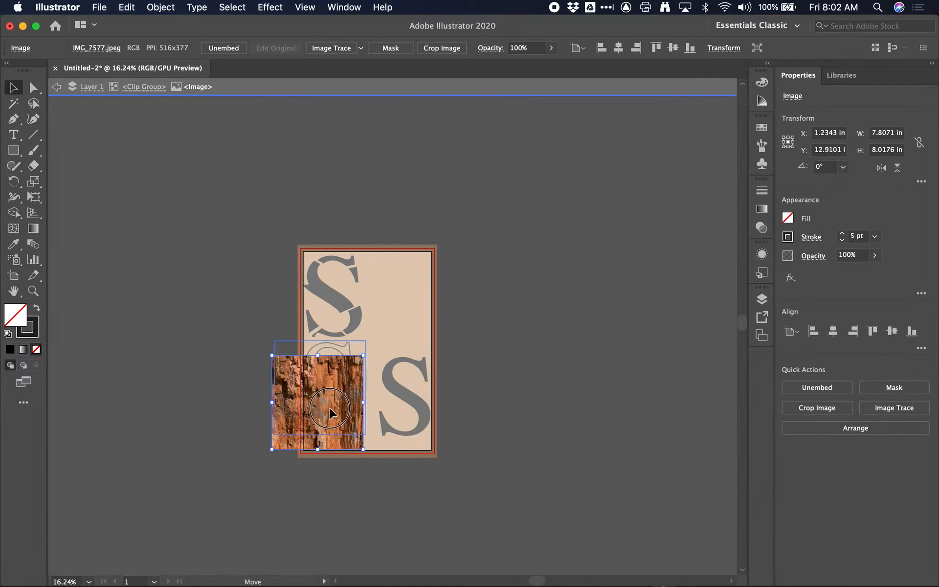
{"action": "left_click_drag", "start_coordinate": [326, 431], "coordinate": [333, 412]}
{"action": "left_click_drag", "start_coordinate": [279, 433], "coordinate": [330, 416]}
{"action": "scroll", "coordinate": [331, 414], "scroll_direction": "up", "scroll_amount": 4}
{"action": "left_click_drag", "start_coordinate": [338, 205], "coordinate": [336, 167]}
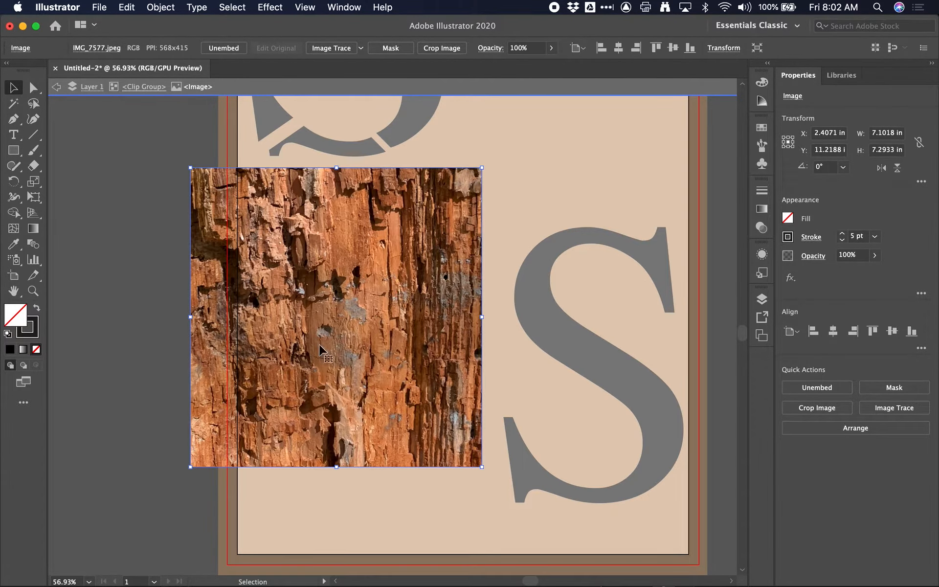
Exit isolation and move the wood-filled S beside the divided S, to about X 8.01 in, Y 3.60 in
{"action": "left_click", "coordinate": [144, 87]}
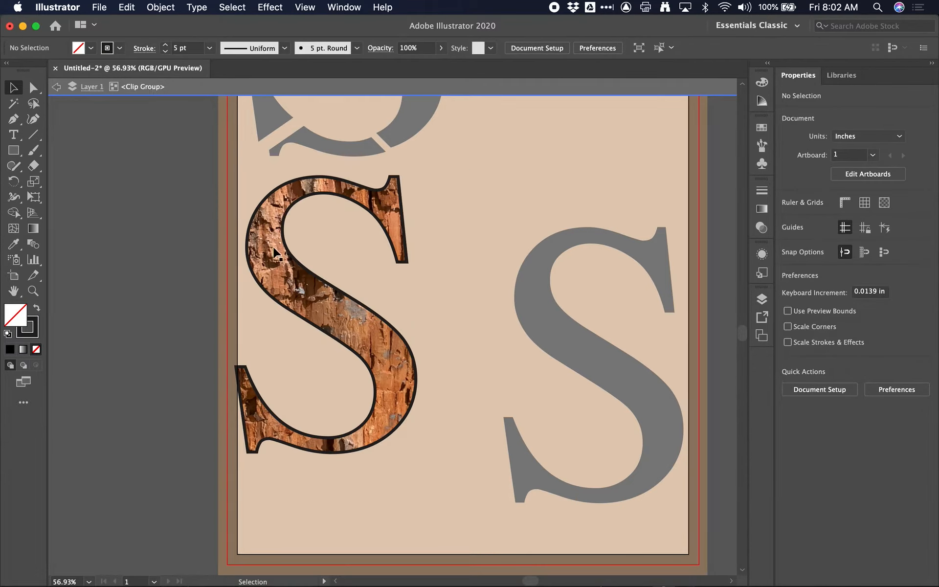
{"action": "left_click", "coordinate": [73, 88]}
{"action": "left_click_drag", "start_coordinate": [324, 301], "coordinate": [510, 120]}
{"action": "scroll", "coordinate": [487, 194], "scroll_direction": "down", "scroll_amount": 10}
{"action": "scroll", "coordinate": [313, 284], "scroll_direction": "up", "scroll_amount": 4}
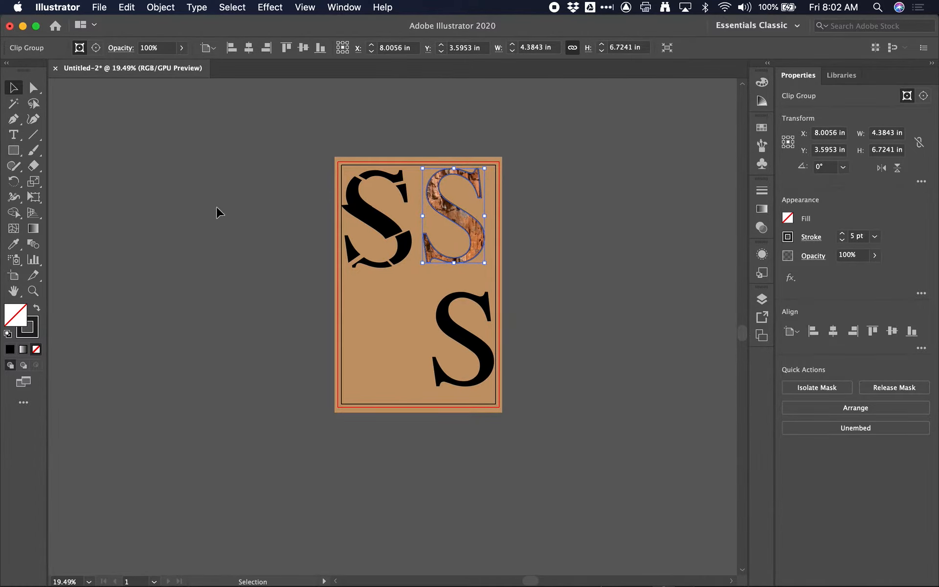
Preview IMG_7581.jpeg from the Gill Class folder and place it with its corner just above and left of the artboard
{"action": "left_click", "coordinate": [108, 9]}
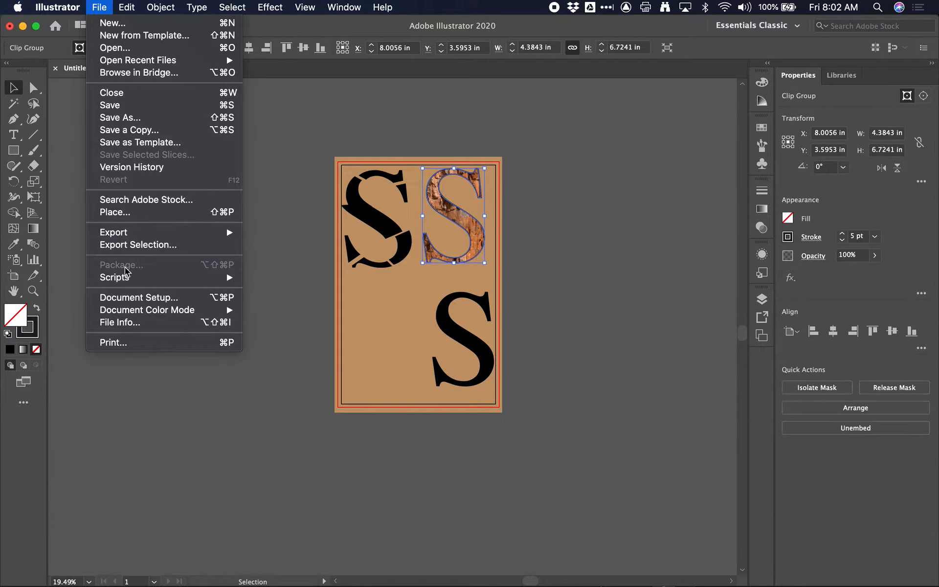
{"action": "left_click", "coordinate": [130, 212]}
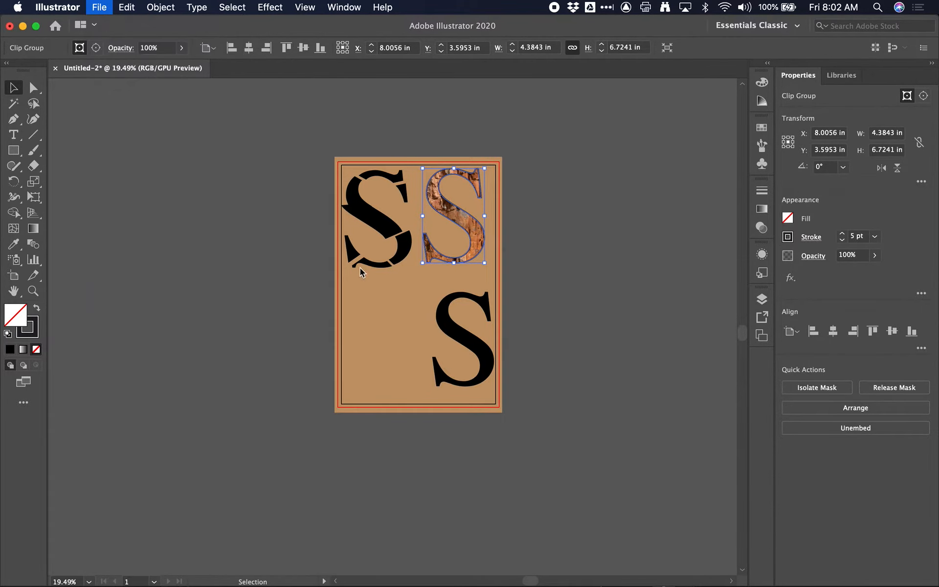
{"action": "scroll", "coordinate": [396, 251], "scroll_direction": "down", "scroll_amount": 10}
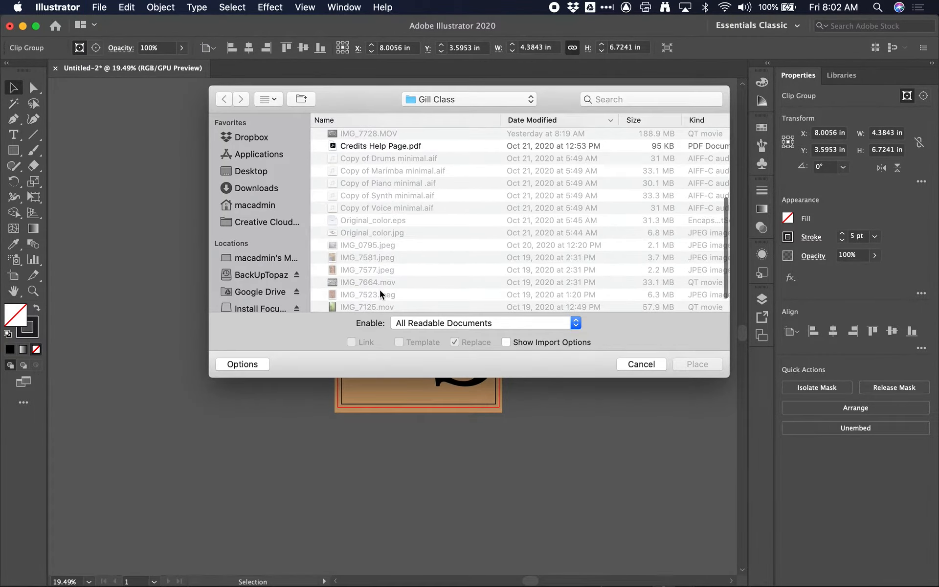
{"action": "scroll", "coordinate": [360, 288], "scroll_direction": "up", "scroll_amount": 5}
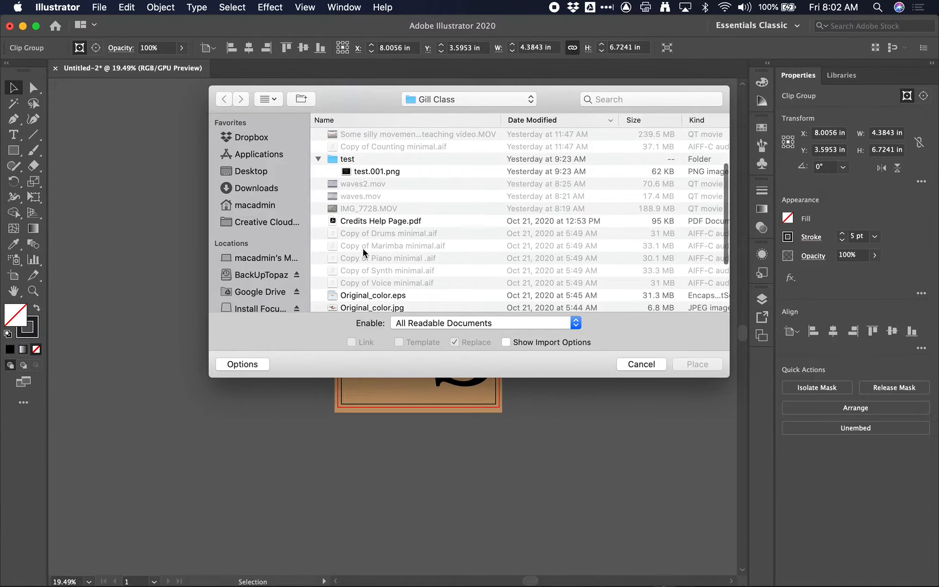
{"action": "scroll", "coordinate": [364, 263], "scroll_direction": "down", "scroll_amount": 4}
{"action": "left_click", "coordinate": [391, 257]}
{"action": "key", "text": "space"}
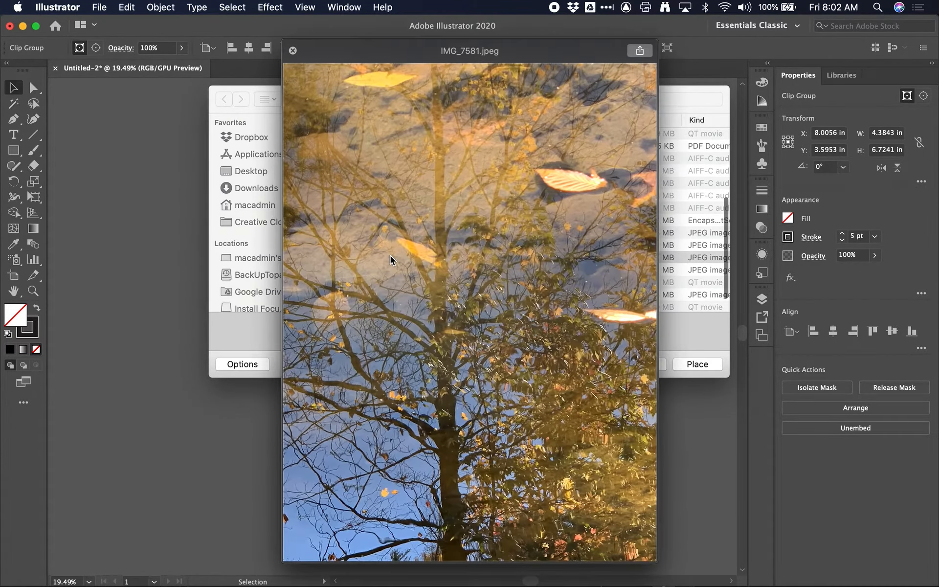
{"action": "key", "text": "space"}
{"action": "left_click", "coordinate": [718, 367]}
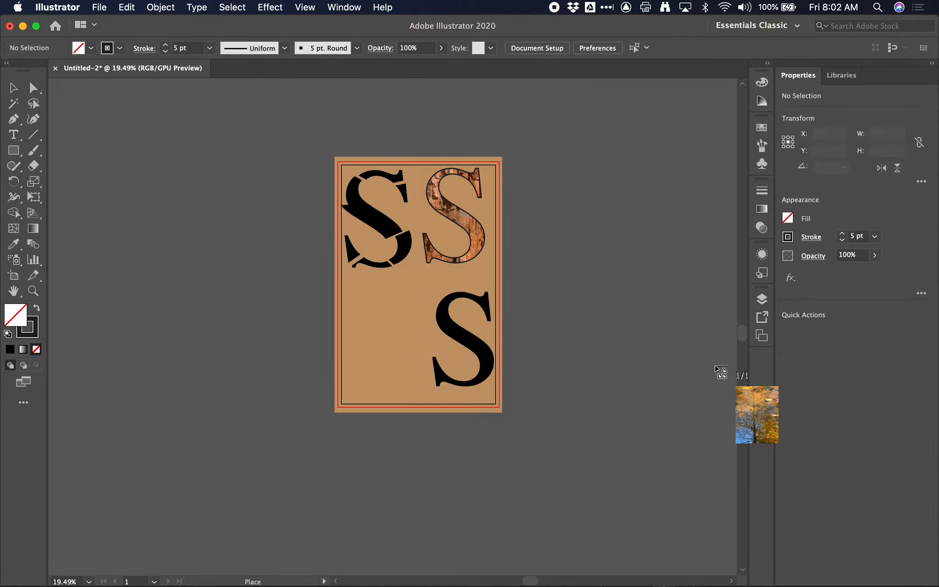
{"action": "left_click", "coordinate": [327, 115]}
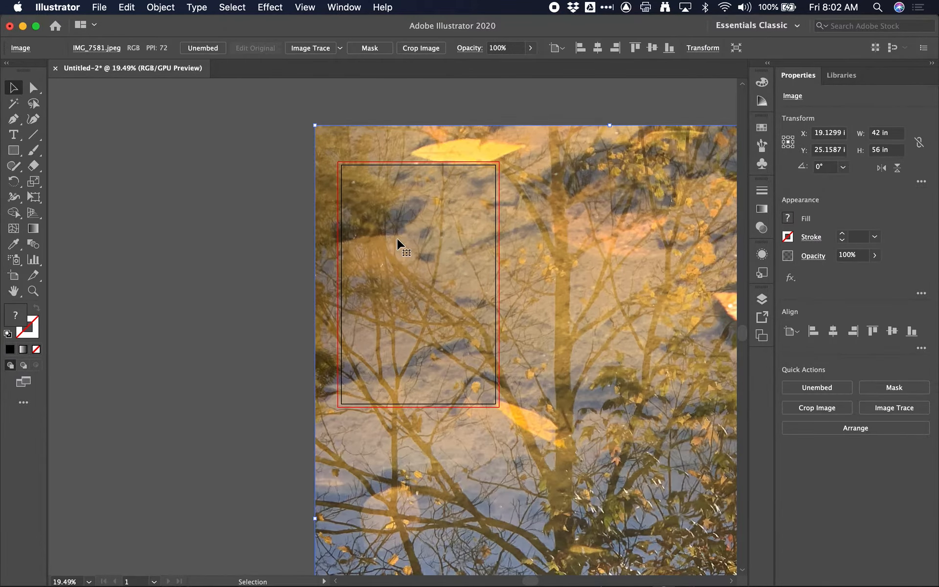
Scale the placed tree reflection photo proportionally to about 17.28 × 23.04 in so it just overlaps the artboard
{"action": "scroll", "coordinate": [398, 245], "scroll_direction": "down", "scroll_amount": 3, "text": "alt"}
{"action": "left_click_drag", "start_coordinate": [517, 402], "coordinate": [436, 294]}
{"action": "scroll", "coordinate": [422, 288], "scroll_direction": "up", "scroll_amount": 1, "text": "alt"}
{"action": "scroll", "coordinate": [421, 288], "scroll_direction": "up", "scroll_amount": 4, "text": "alt"}
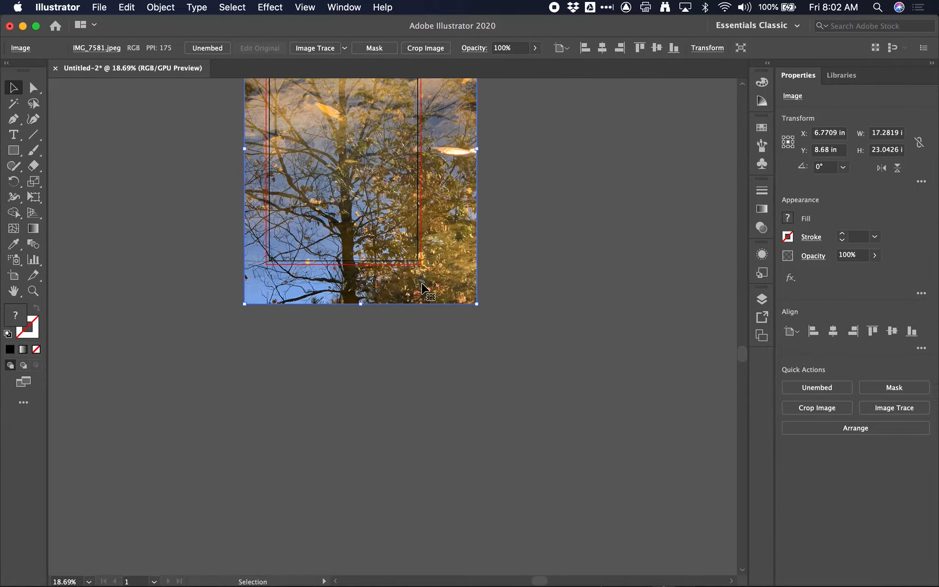
{"action": "scroll", "coordinate": [421, 289], "scroll_direction": "up", "scroll_amount": 8}
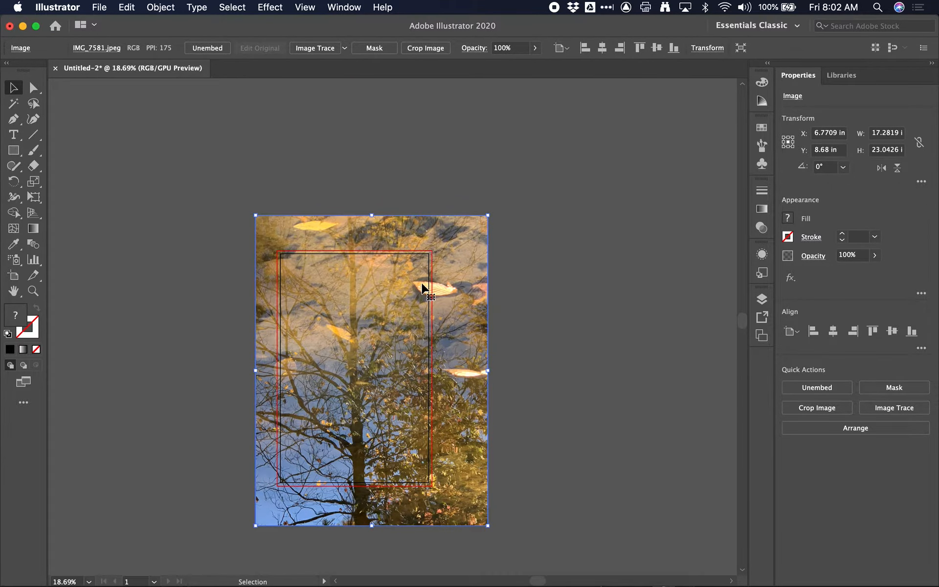
Send the tree photo to the back of the stacking order
{"action": "right_click", "coordinate": [469, 300]}
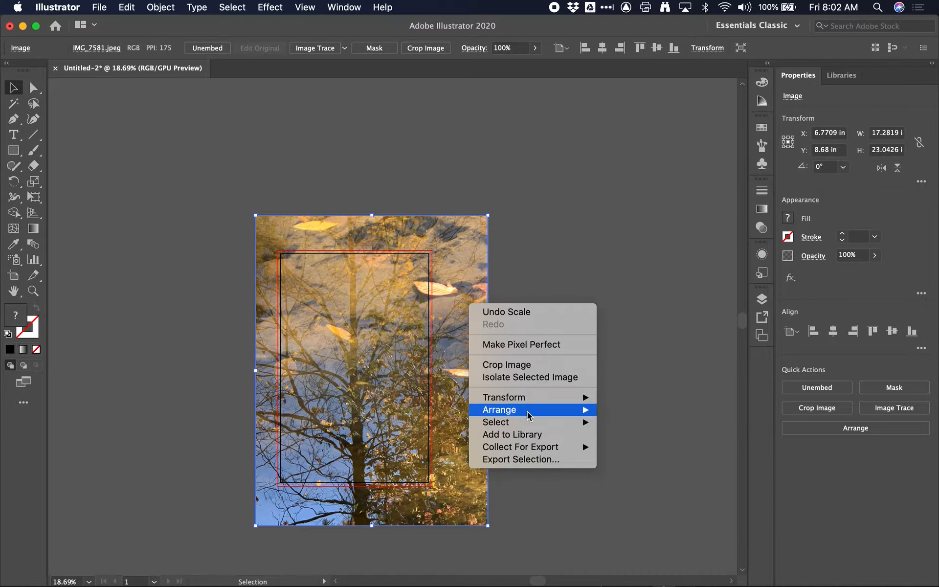
{"action": "mouse_move", "coordinate": [529, 411]}
{"action": "left_click", "coordinate": [649, 444]}
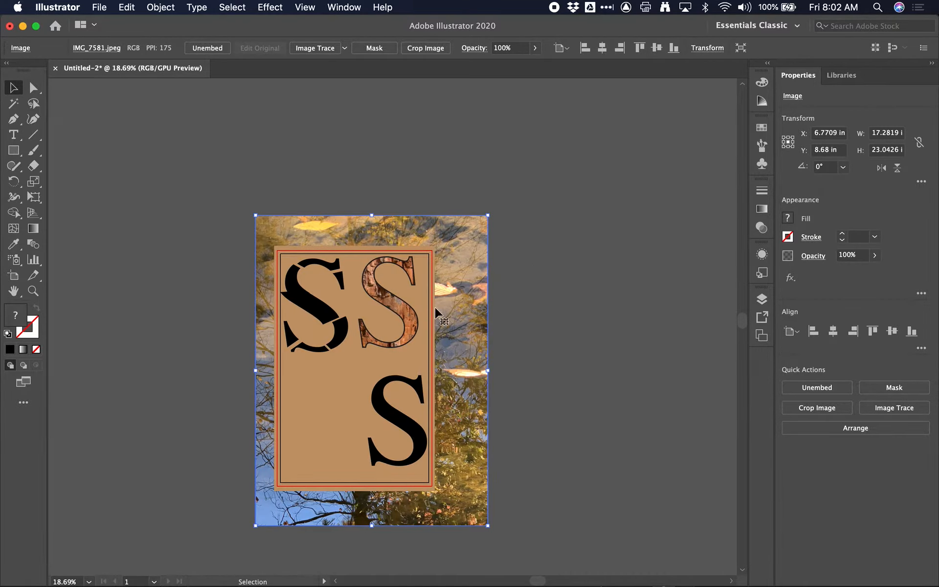
Step the tree photo through the stacking order until it sits above the tan background and behind all three S shapes
{"action": "right_click", "coordinate": [460, 249]}
{"action": "mouse_move", "coordinate": [479, 369]}
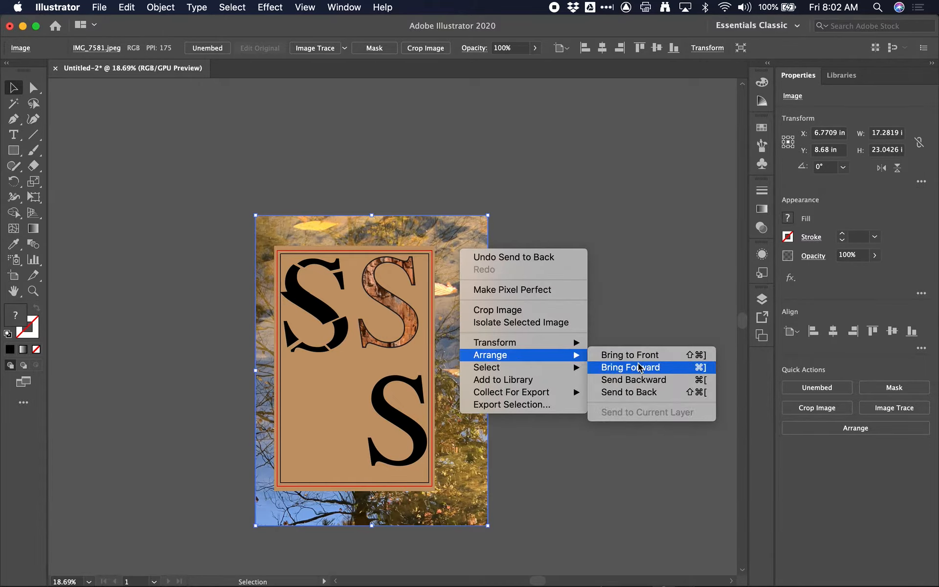
{"action": "left_click", "coordinate": [702, 366]}
{"action": "key", "text": "super+bracketright"}
{"action": "key", "text": "super+bracketright"}
{"action": "key", "text": "super+bracketright"}
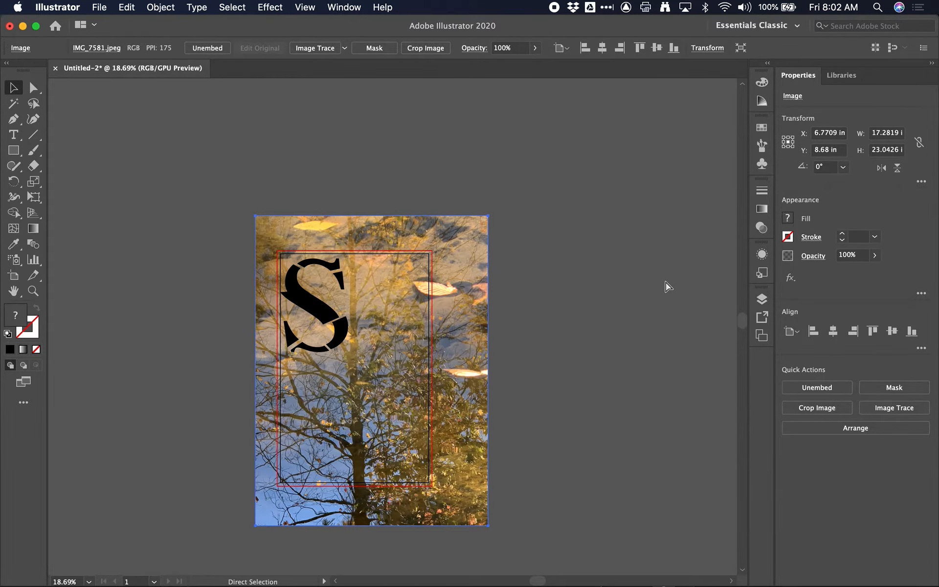
{"action": "key", "text": "super+bracketright"}
{"action": "key", "text": "super+bracketright"}
{"action": "key", "text": "super+bracketright"}
{"action": "key", "text": "super+bracketright"}
{"action": "key", "text": "super+bracketright"}
{"action": "key", "text": "super+bracketright"}
{"action": "key", "text": "super+bracketright"}
{"action": "key", "text": "super+bracketleft"}
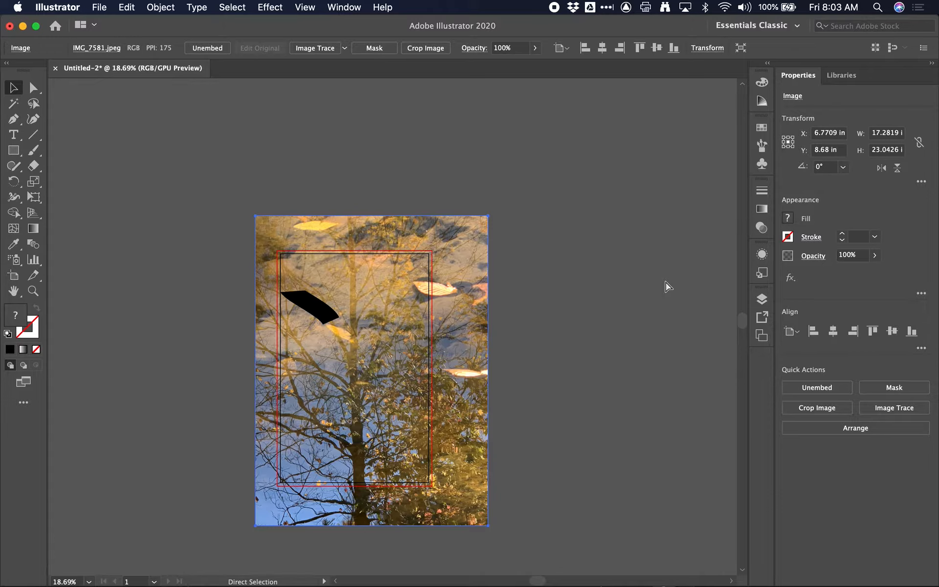
{"action": "key", "text": "super+bracketleft"}
{"action": "key", "text": "super+bracketleft"}
{"action": "key", "text": "super+bracketleft"}
{"action": "key", "text": "super+bracketleft"}
{"action": "key", "text": "super+bracketleft"}
{"action": "key", "text": "super+bracketleft"}
{"action": "key", "text": "super+bracketleft"}
{"action": "key", "text": "super+bracketright"}
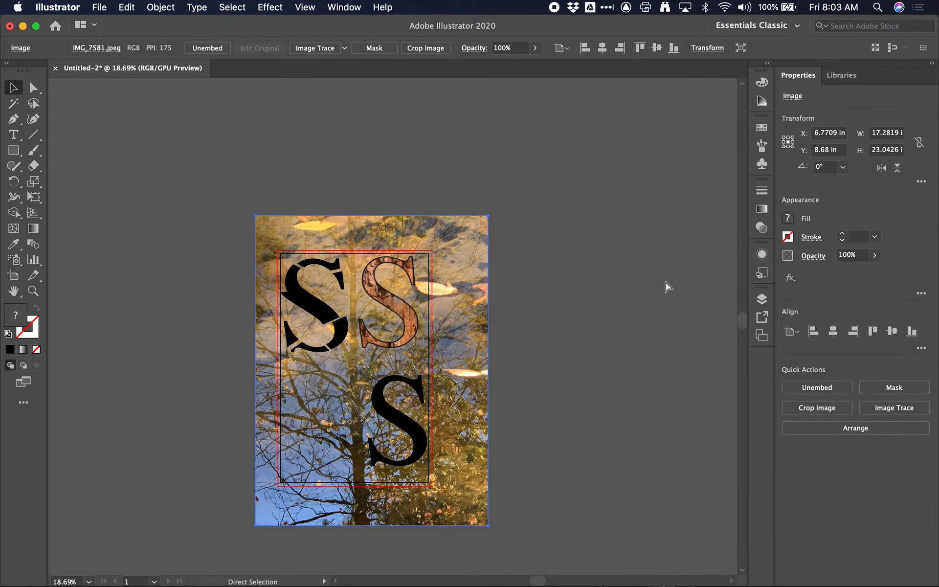
{"action": "key", "text": "super+bracketright"}
{"action": "key", "text": "super+bracketright"}
{"action": "key", "text": "super+bracketright"}
{"action": "key", "text": "super+bracketright"}
{"action": "key", "text": "super+bracketright"}
{"action": "key", "text": "super+bracketleft"}
{"action": "key", "text": "super+bracketleft"}
{"action": "key", "text": "super+bracketleft"}
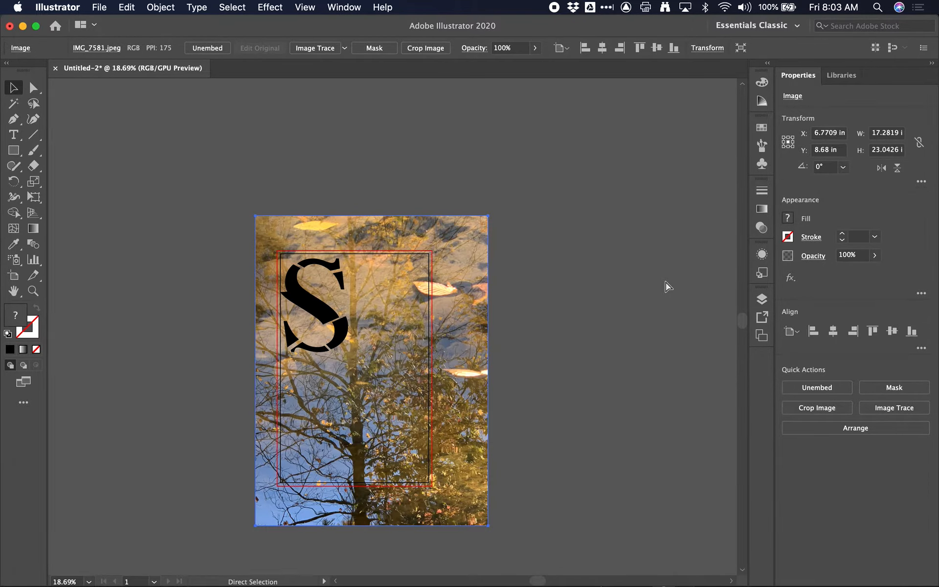
{"action": "key", "text": "super+bracketleft"}
{"action": "key", "text": "super+bracketleft"}
{"action": "key", "text": "super+bracketleft"}
{"action": "key", "text": "super+bracketright"}
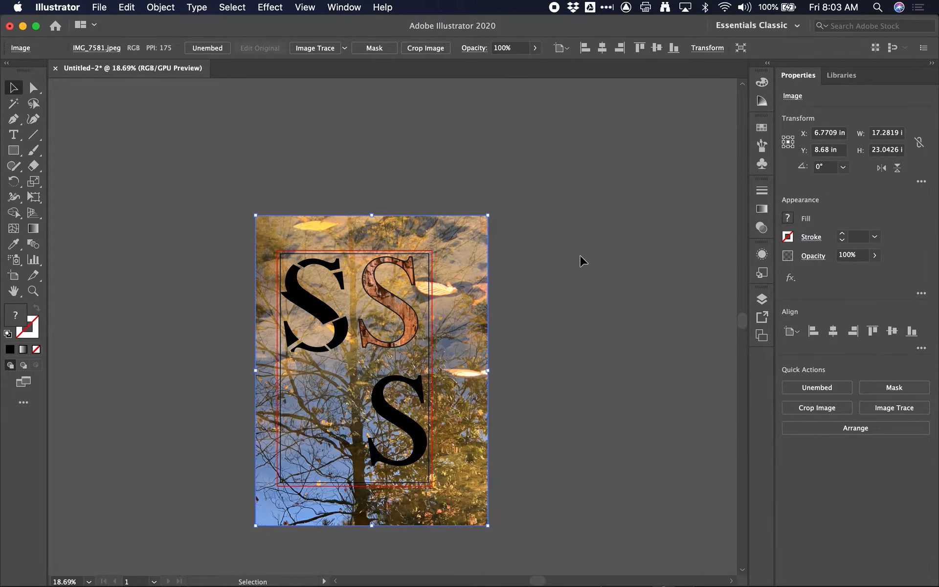
Scale the tree photo to about 14.58 × 19.43 in and reposition it over the artboard at about X 5.48 in, Y 8.39 in
{"action": "scroll", "coordinate": [383, 361], "scroll_direction": "up", "scroll_amount": 3}
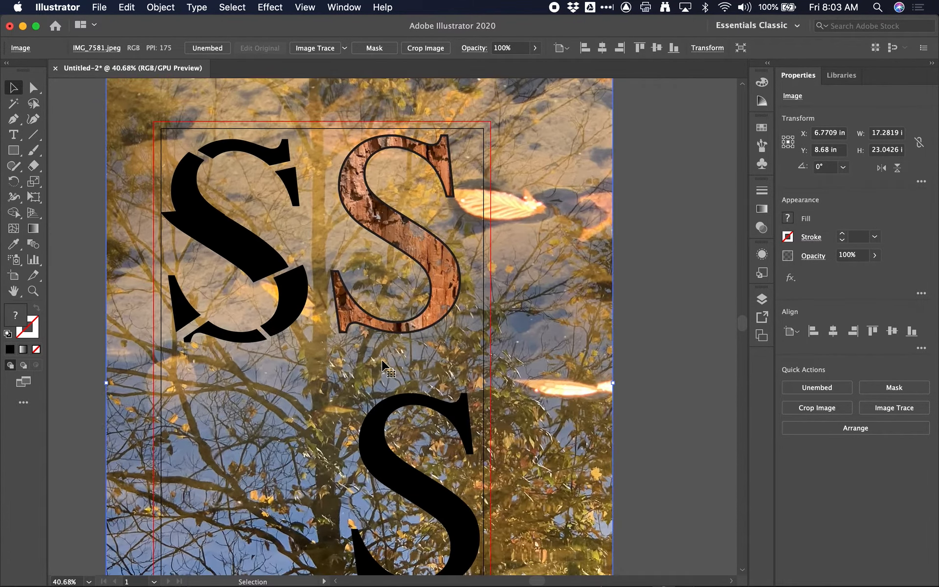
{"action": "scroll", "coordinate": [384, 360], "scroll_direction": "down", "scroll_amount": 5}
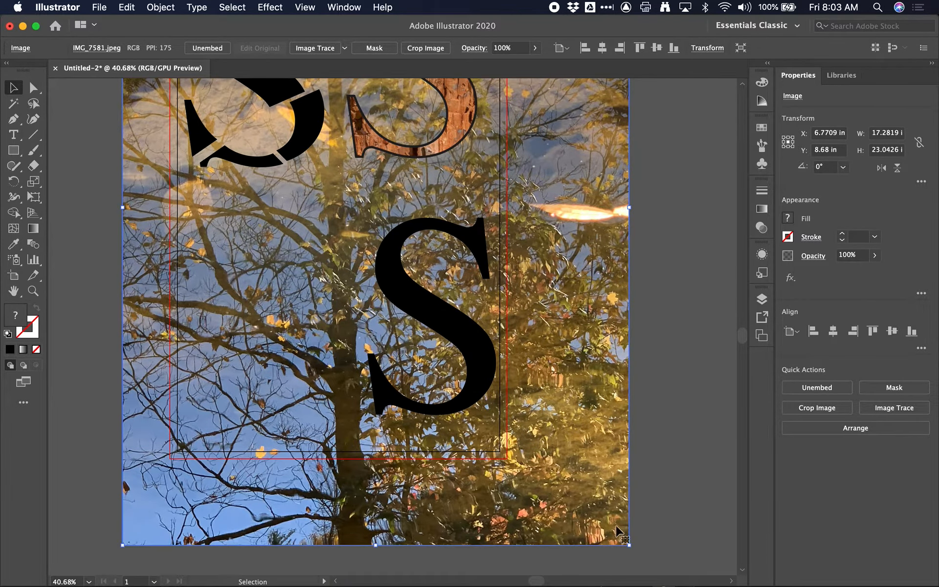
{"action": "left_click", "coordinate": [671, 497]}
{"action": "left_click", "coordinate": [627, 538]}
{"action": "left_click_drag", "start_coordinate": [631, 548], "coordinate": [551, 522]}
{"action": "left_click_drag", "start_coordinate": [543, 424], "coordinate": [540, 465]}
{"action": "scroll", "coordinate": [472, 280], "scroll_direction": "down", "scroll_amount": 5}
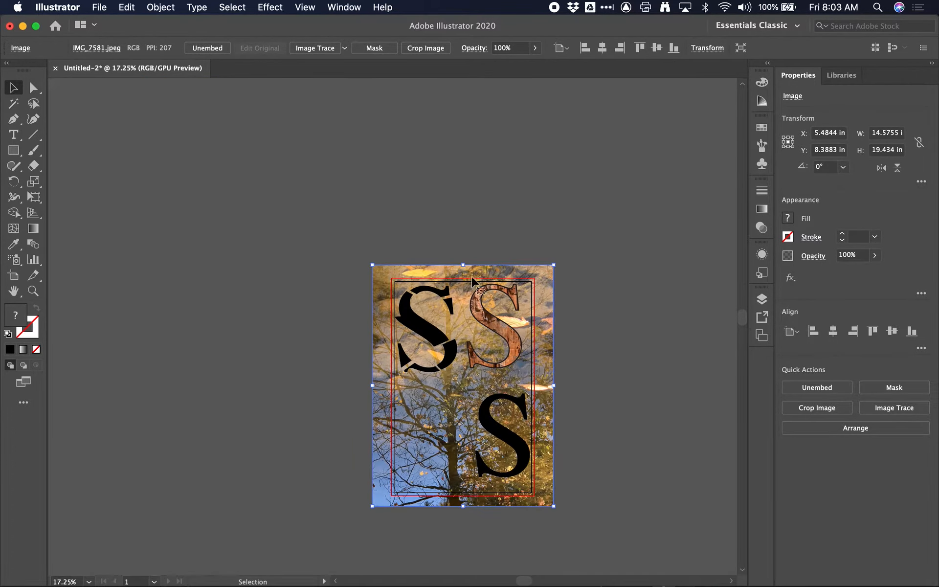
Lower the tree photo's opacity to 34% so the tan background shows through
{"action": "scroll", "coordinate": [431, 308], "scroll_direction": "up", "scroll_amount": 5}
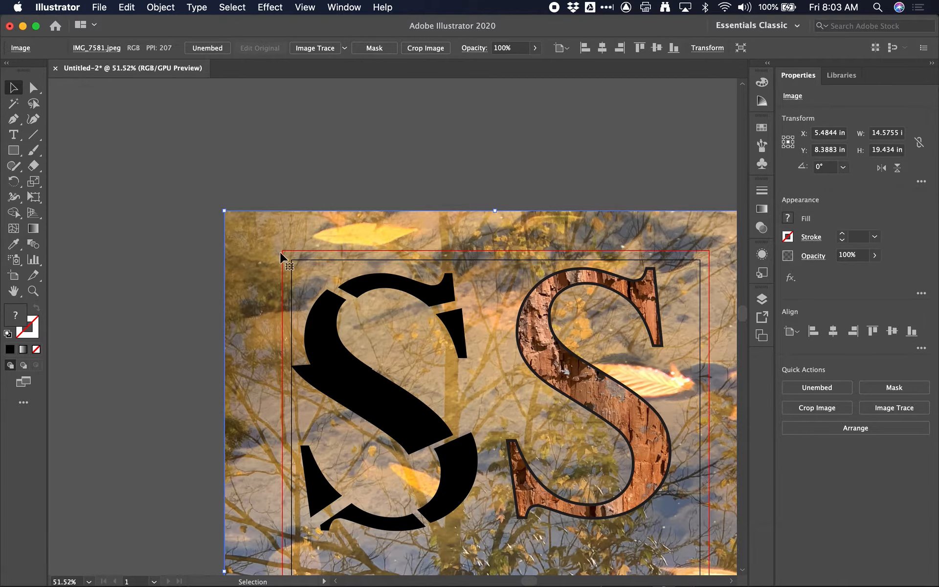
{"action": "scroll", "coordinate": [432, 282], "scroll_direction": "down", "scroll_amount": 10}
{"action": "scroll", "coordinate": [432, 281], "scroll_direction": "right", "scroll_amount": 5}
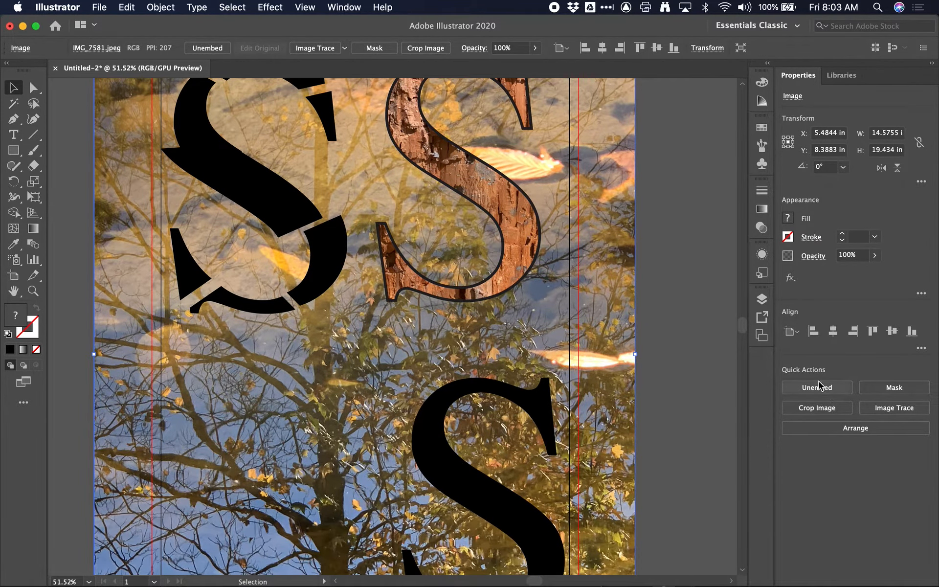
{"action": "left_click", "coordinate": [874, 255]}
{"action": "left_click_drag", "start_coordinate": [874, 271], "coordinate": [847, 273]}
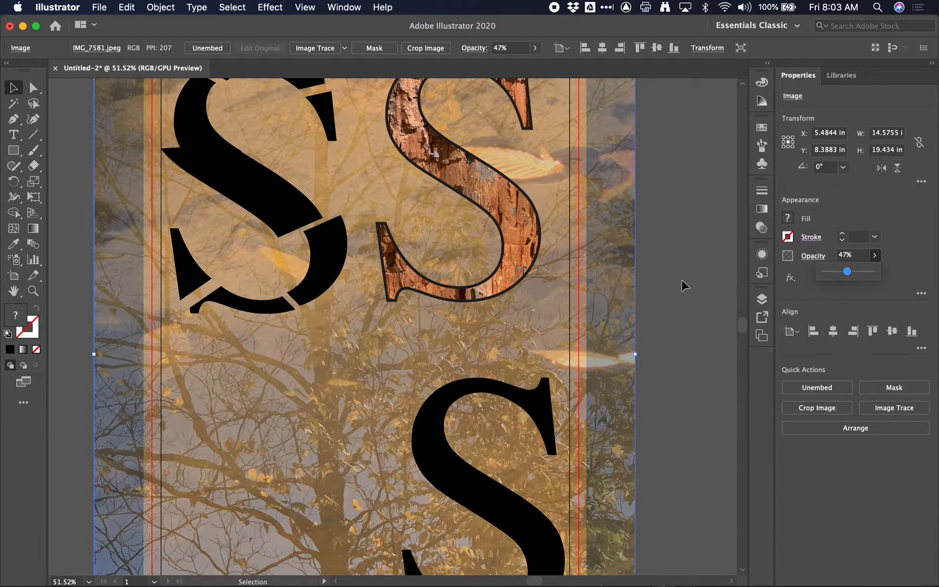
{"action": "scroll", "coordinate": [680, 283], "scroll_direction": "down", "scroll_amount": 3}
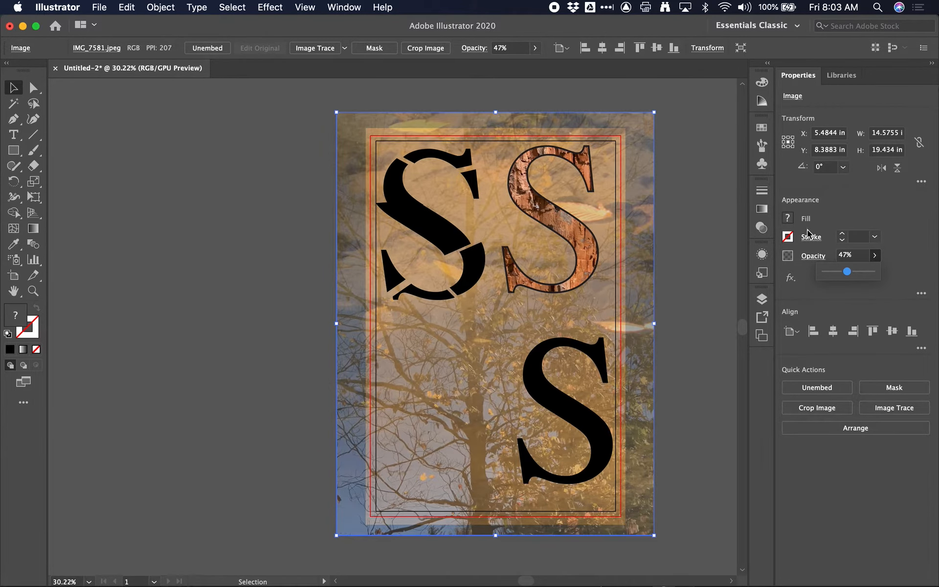
{"action": "left_click_drag", "start_coordinate": [846, 272], "coordinate": [838, 269]}
{"action": "left_click", "coordinate": [841, 281]}
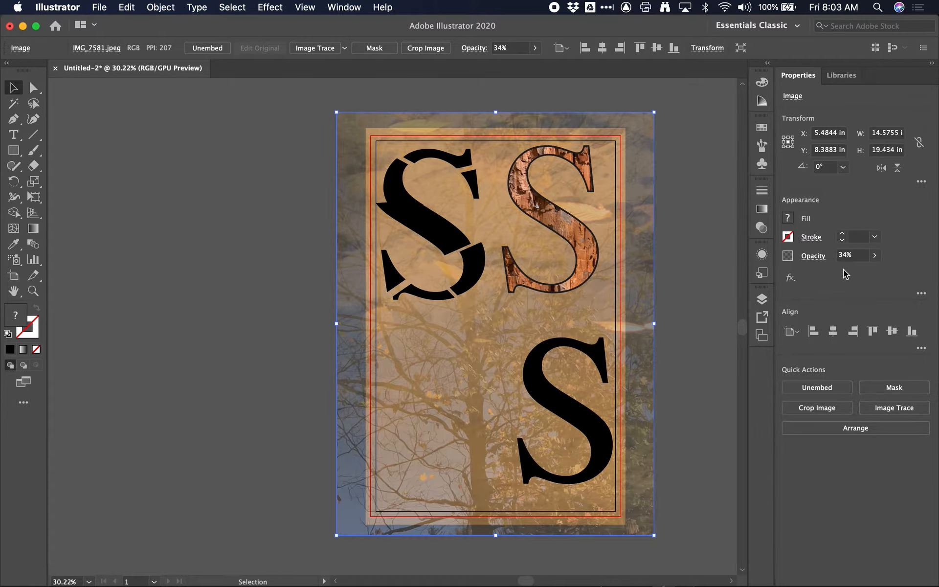
Lower the tree photo's opacity to 29% and deselect it
{"action": "left_click", "coordinate": [875, 254]}
{"action": "left_click_drag", "start_coordinate": [840, 271], "coordinate": [841, 272]}
{"action": "left_click", "coordinate": [704, 277]}
{"action": "left_click", "coordinate": [690, 291]}
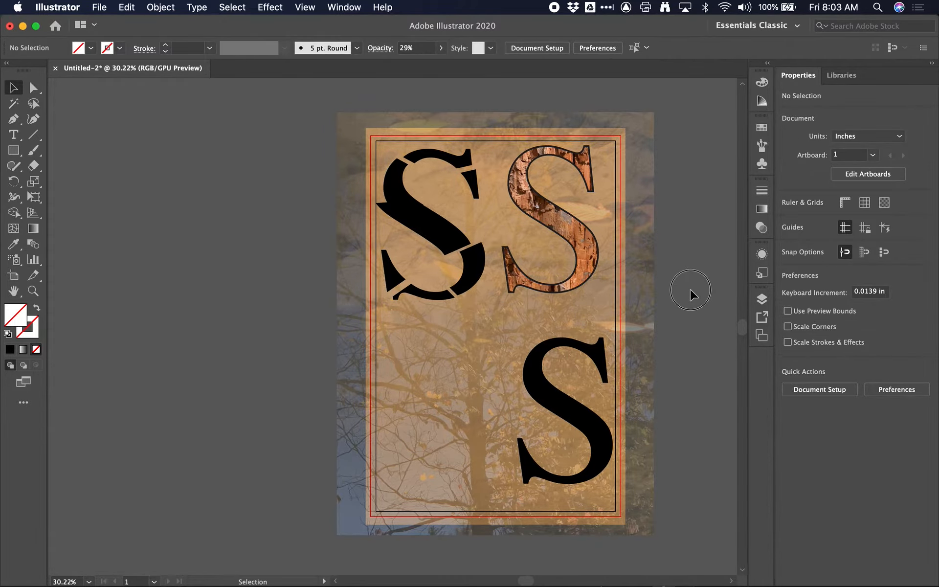
Lock the tree photo in the layer stack, directly above the locked tan background
{"action": "left_click", "coordinate": [633, 300]}
{"action": "scroll", "coordinate": [631, 300], "scroll_direction": "right", "scroll_amount": 1}
{"action": "scroll", "coordinate": [633, 305], "scroll_direction": "right", "scroll_amount": 5}
{"action": "scroll", "coordinate": [633, 304], "scroll_direction": "down", "scroll_amount": 1}
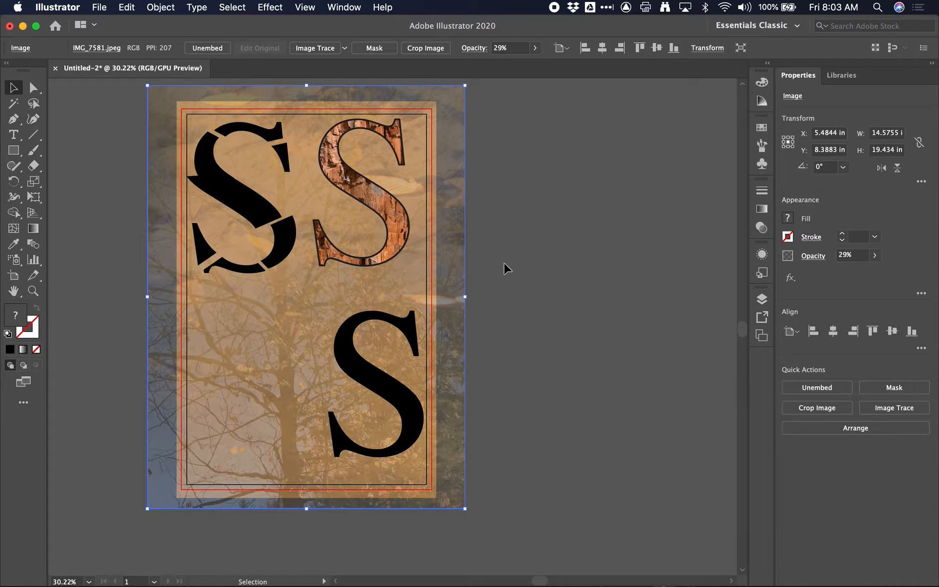
{"action": "left_click", "coordinate": [161, 7]}
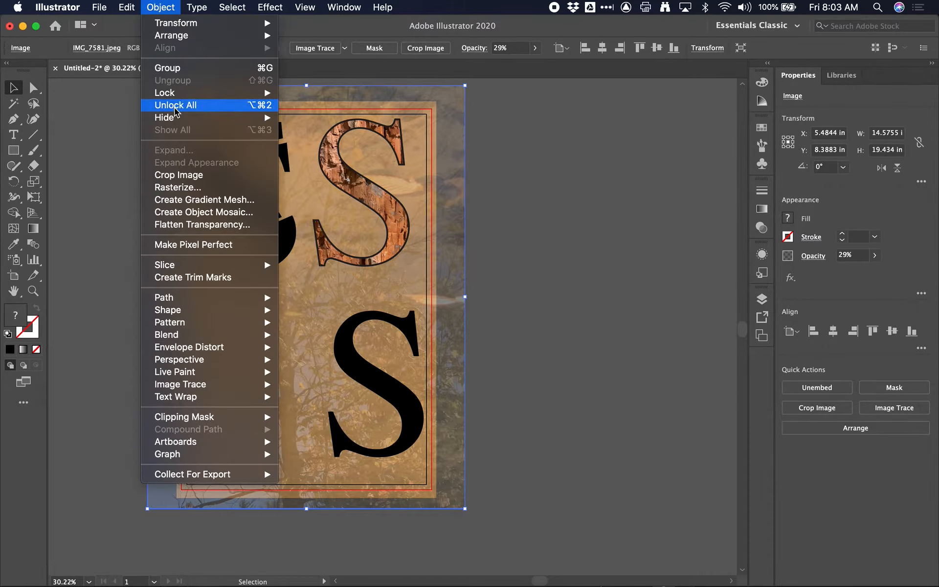
{"action": "mouse_move", "coordinate": [177, 94]}
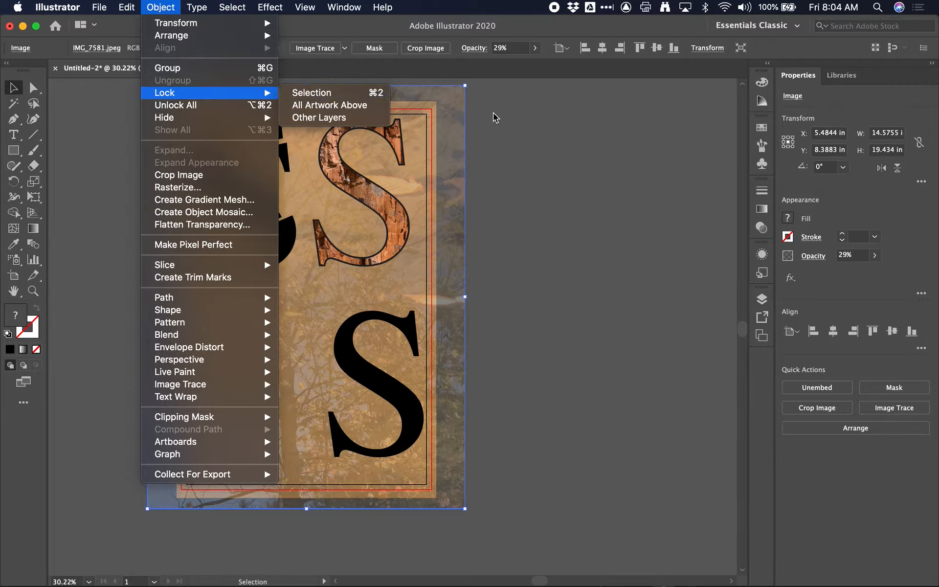
{"action": "left_click", "coordinate": [514, 115]}
{"action": "left_click", "coordinate": [334, 6]}
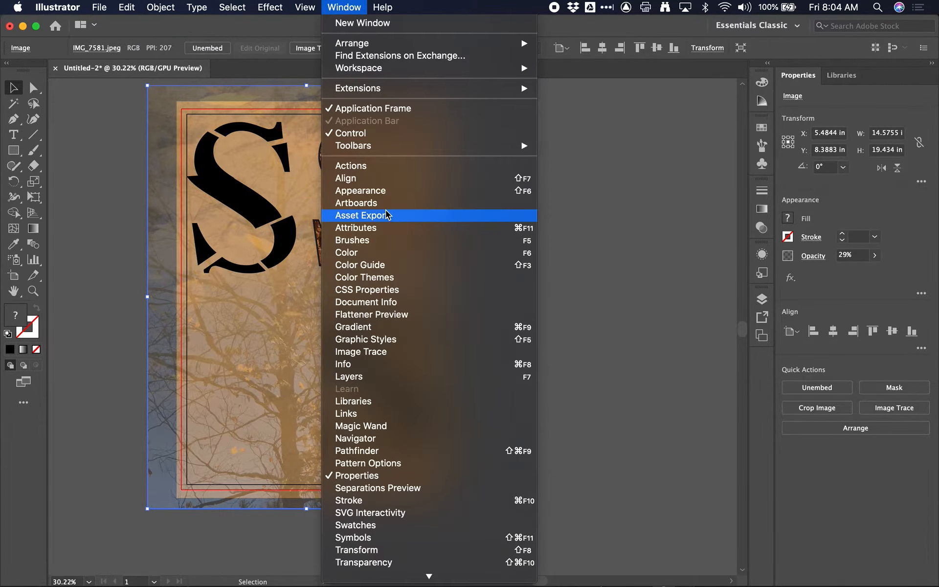
{"action": "left_click", "coordinate": [416, 378]}
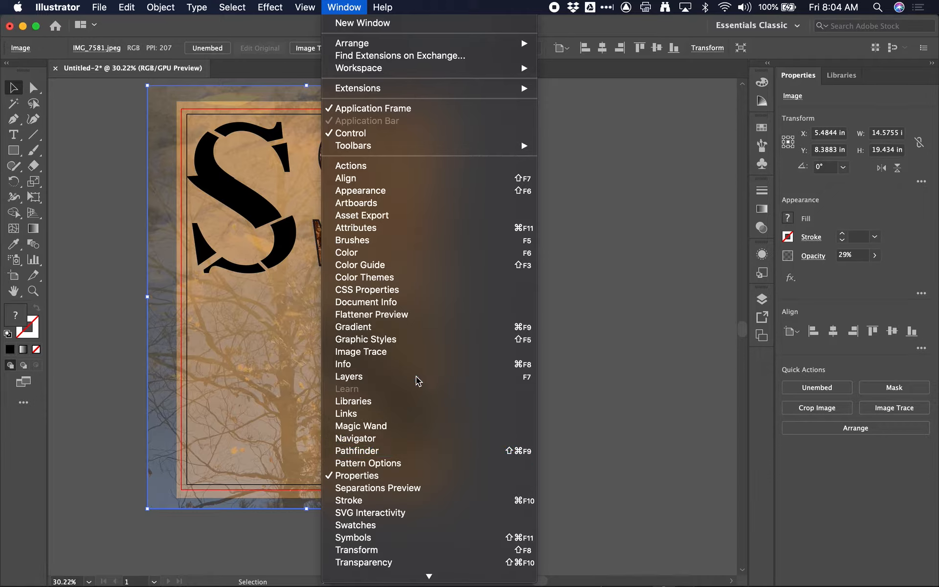
{"action": "scroll", "coordinate": [676, 345], "scroll_direction": "down", "scroll_amount": 3}
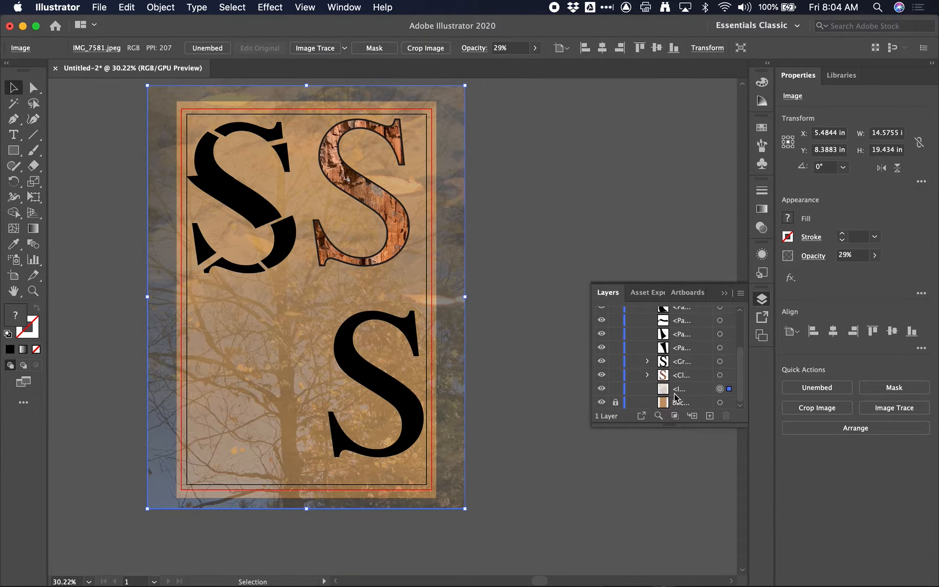
{"action": "left_click", "coordinate": [679, 402]}
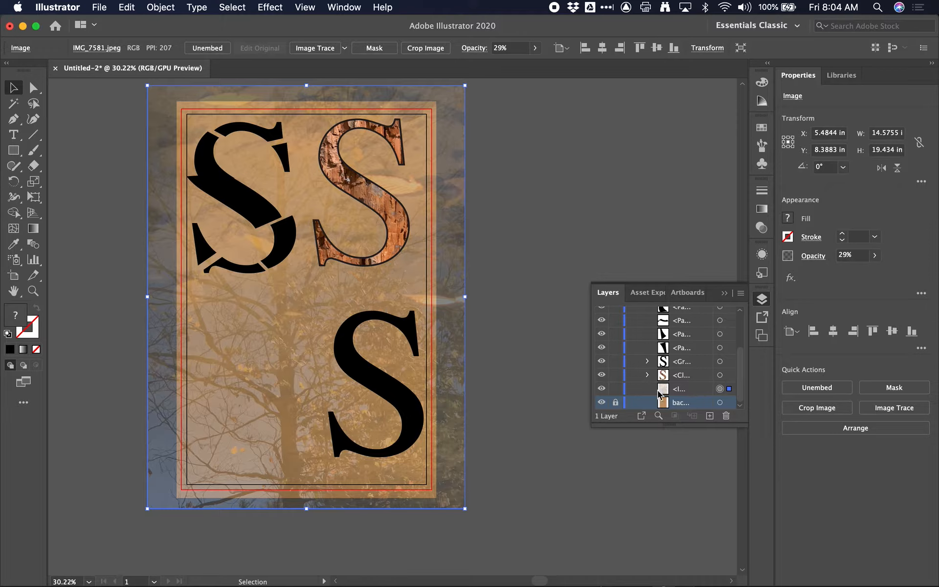
{"action": "left_click", "coordinate": [602, 390]}
{"action": "left_click", "coordinate": [602, 390]}
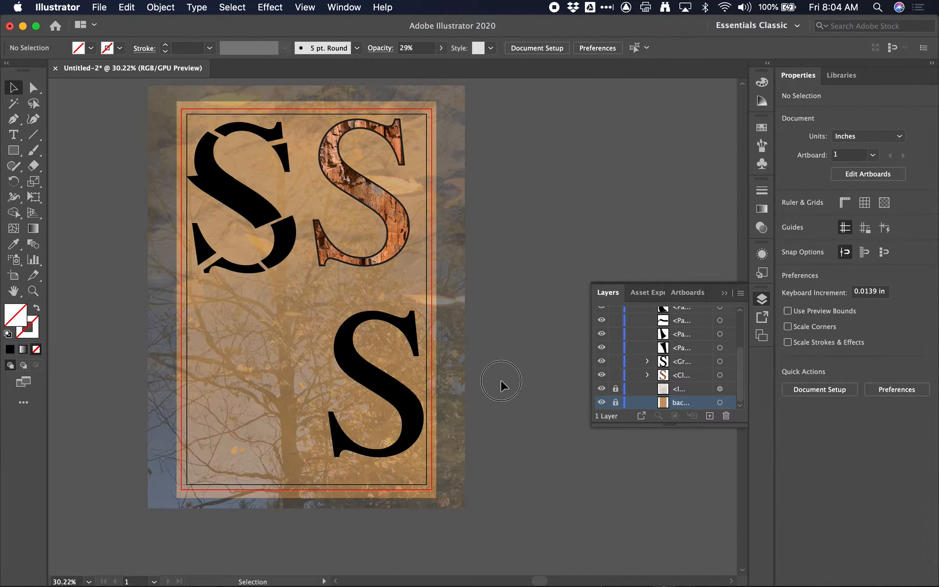
Preview the artboard in Trim View and move the deconstructed S's diagonal middle piece right to about X 3.13 in, Y 3.66 in
{"action": "scroll", "coordinate": [509, 386], "scroll_direction": "up", "scroll_amount": 1}
{"action": "scroll", "coordinate": [509, 386], "scroll_direction": "left", "scroll_amount": 1}
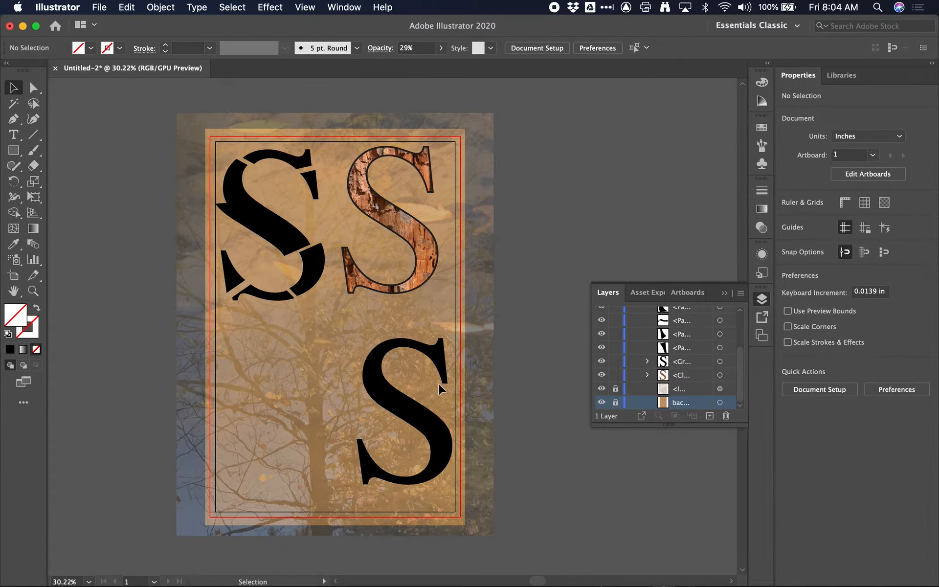
{"action": "left_click", "coordinate": [303, 6]}
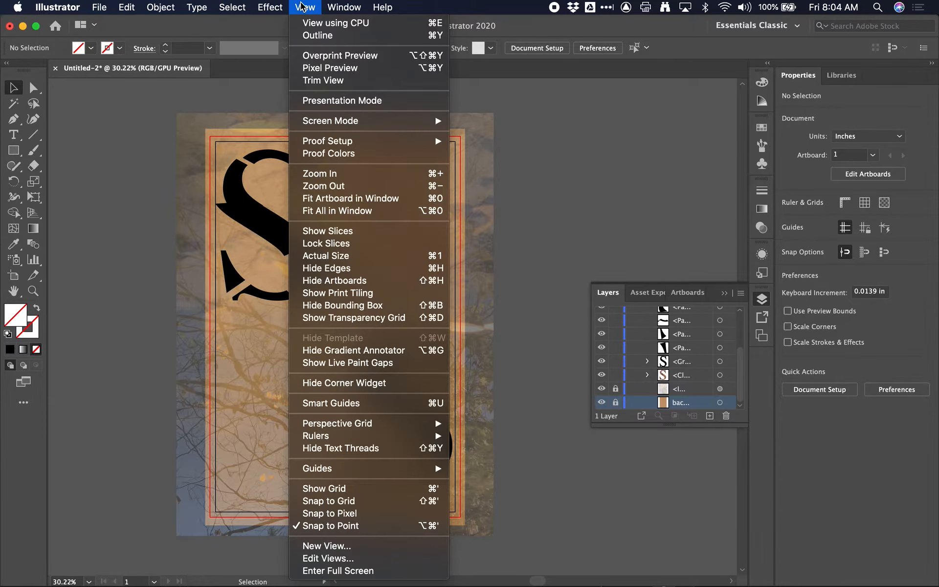
{"action": "left_click", "coordinate": [350, 83]}
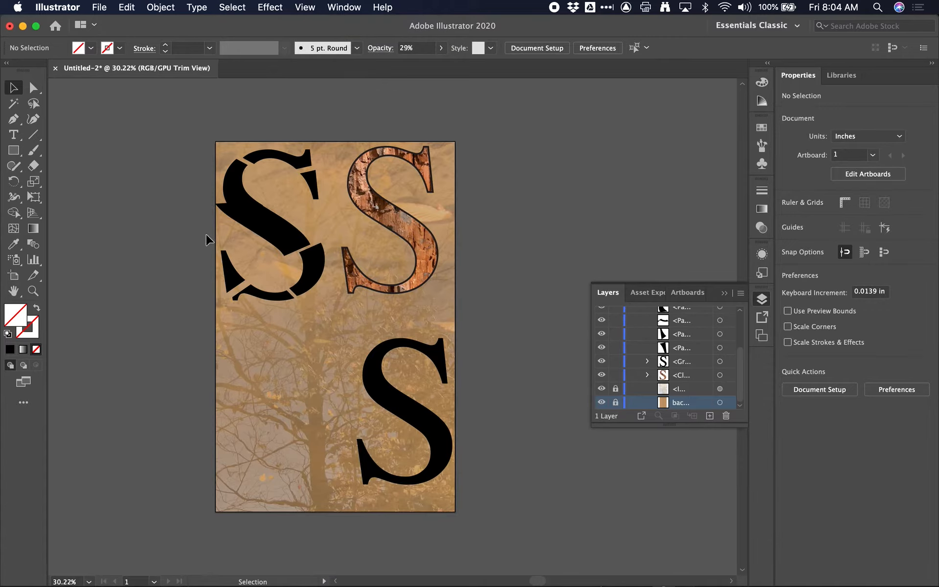
{"action": "left_click_drag", "start_coordinate": [259, 216], "coordinate": [282, 212]}
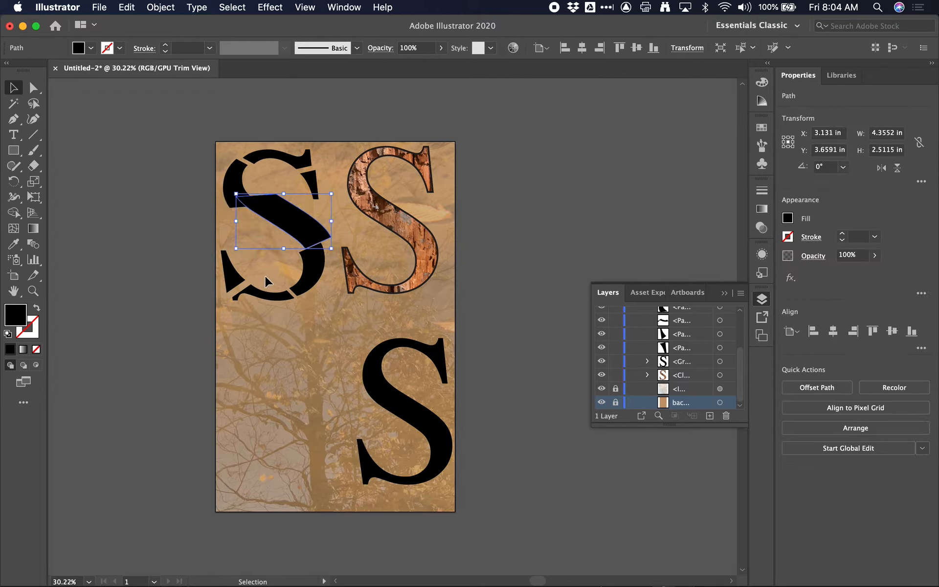
{"action": "left_click", "coordinate": [446, 315]}
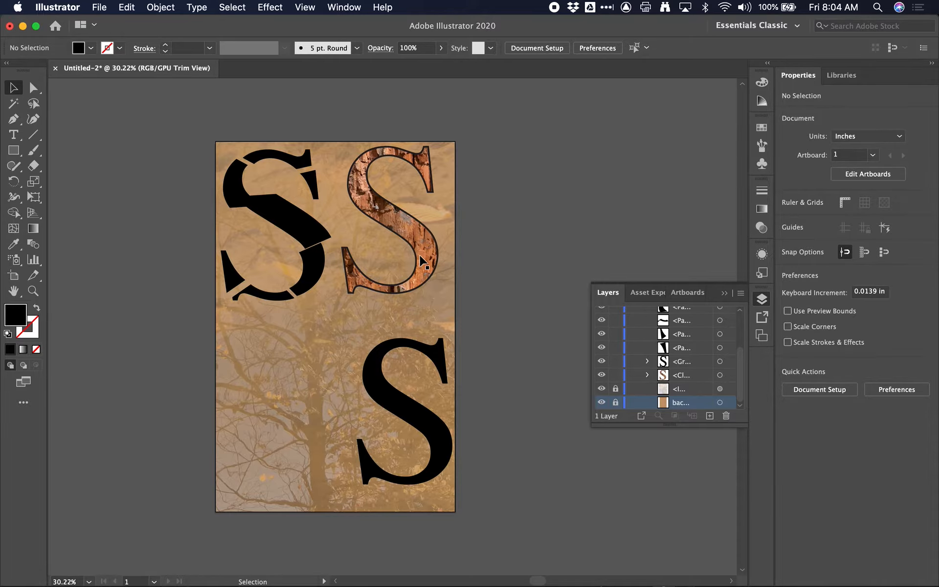
Preview the candidate images in the Gill Class folder and place IMG_7523.jpeg with its corner above and left of the artboard
{"action": "left_click", "coordinate": [107, 7]}
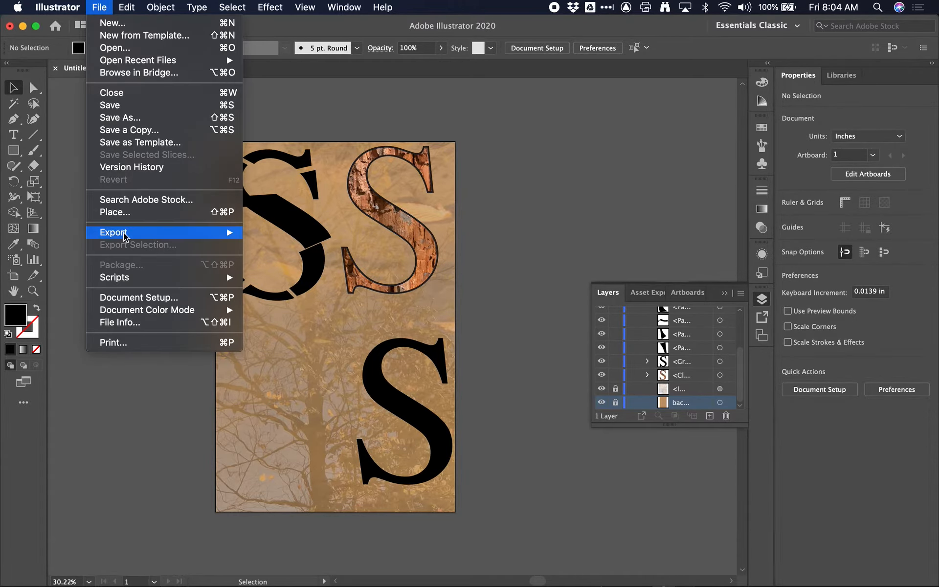
{"action": "left_click", "coordinate": [143, 221]}
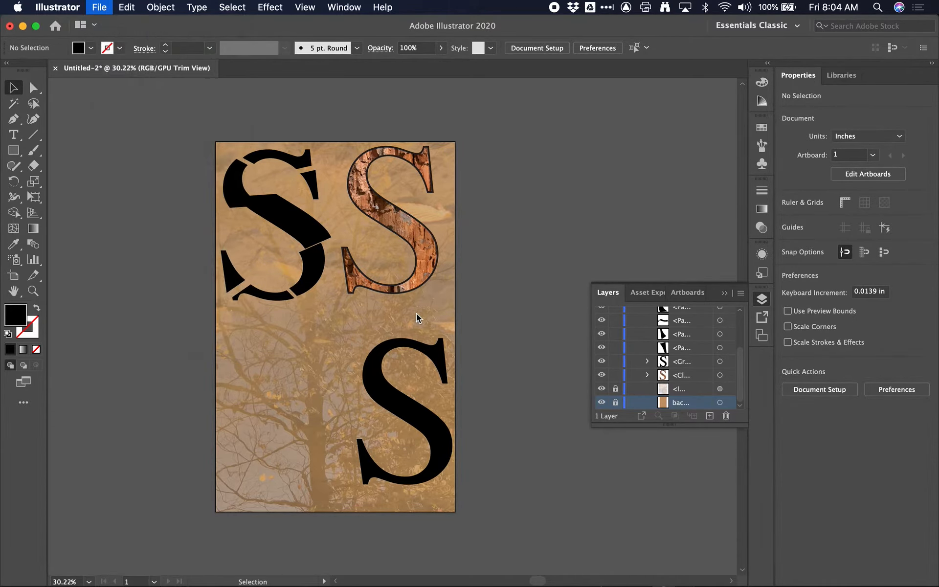
{"action": "scroll", "coordinate": [467, 257], "scroll_direction": "down", "scroll_amount": 10}
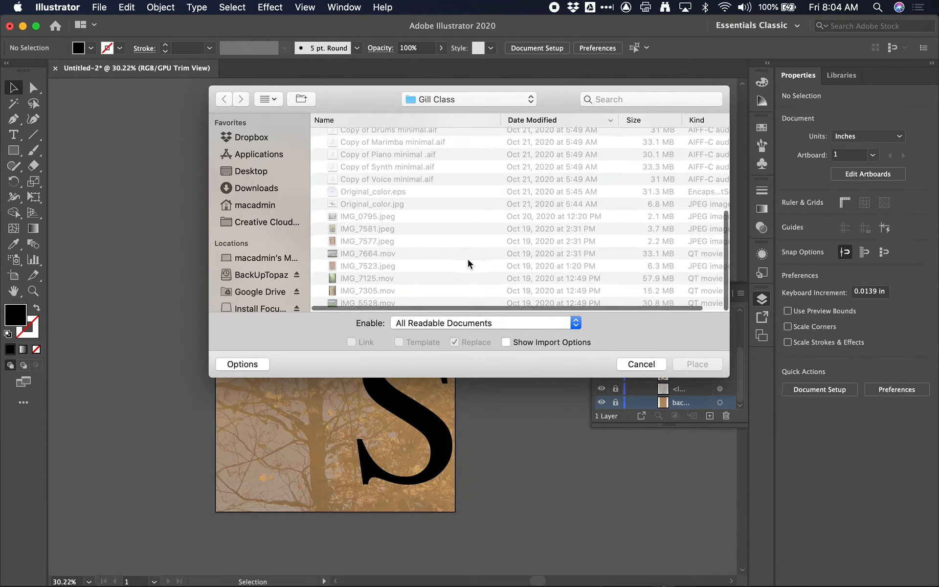
{"action": "left_click", "coordinate": [378, 246]}
{"action": "key", "text": "space"}
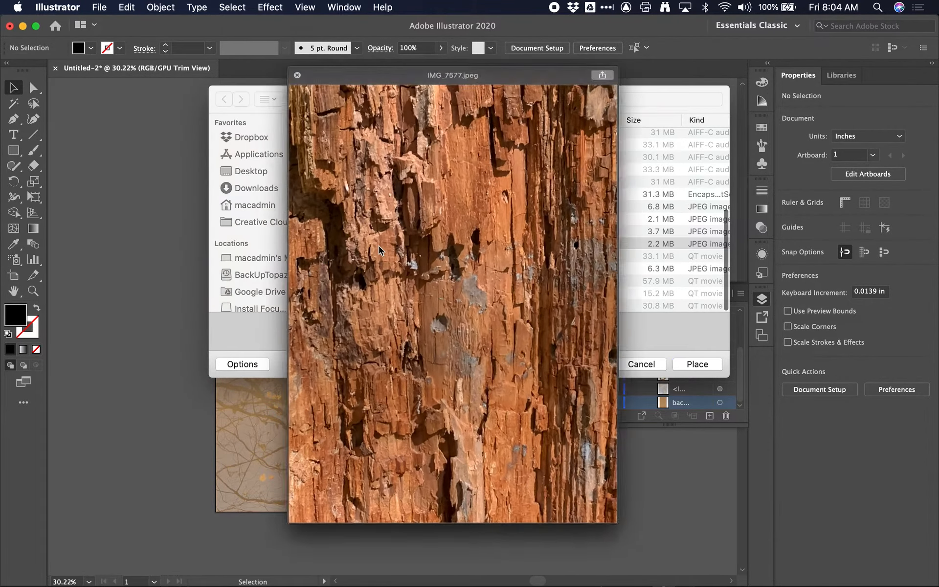
{"action": "key", "text": "space"}
{"action": "left_click", "coordinate": [376, 268]}
{"action": "key", "text": "space"}
{"action": "key", "text": "space"}
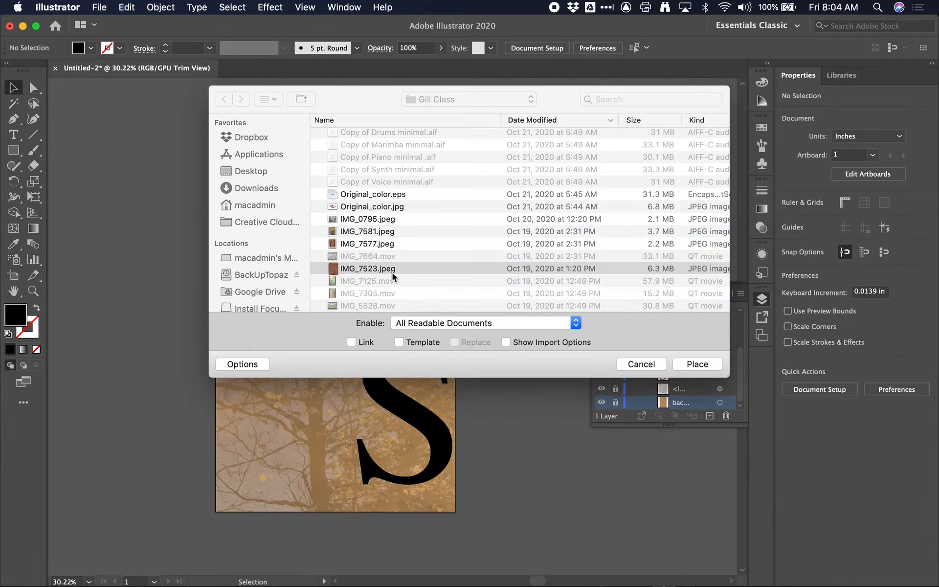
{"action": "left_click", "coordinate": [692, 364]}
{"action": "left_click", "coordinate": [175, 101]}
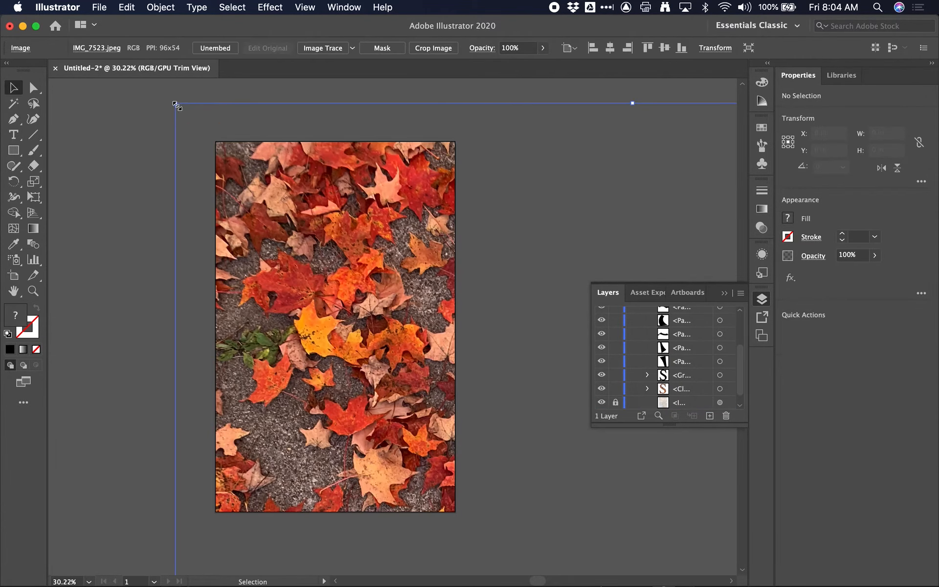
Scale the placed leaf photo down to about 16.14 × 21.52 in so it still covers the whole artboard
{"action": "scroll", "coordinate": [294, 252], "scroll_direction": "down", "scroll_amount": 5}
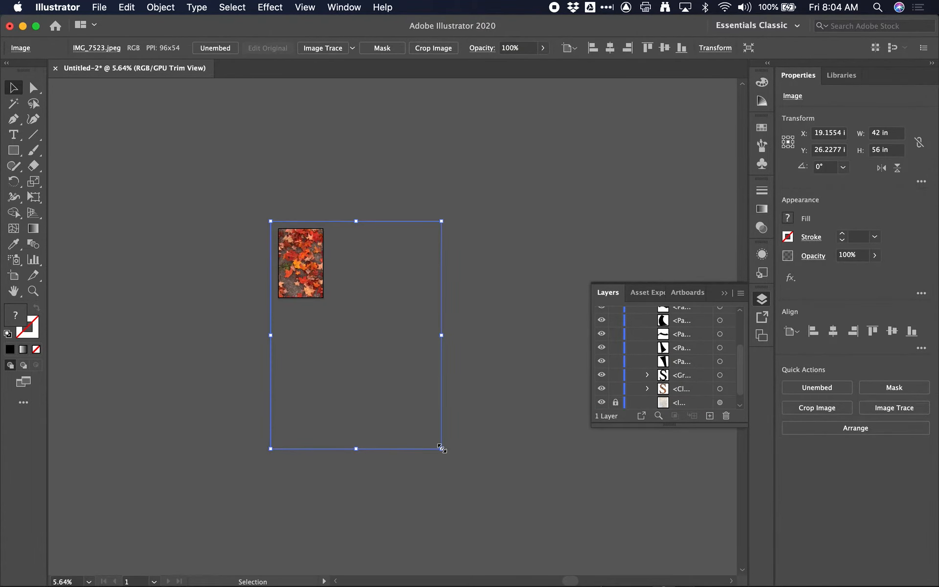
{"action": "left_click_drag", "start_coordinate": [441, 448], "coordinate": [337, 315]}
{"action": "scroll", "coordinate": [338, 321], "scroll_direction": "up", "scroll_amount": 5}
{"action": "scroll", "coordinate": [340, 309], "scroll_direction": "down", "scroll_amount": 5}
{"action": "scroll", "coordinate": [339, 308], "scroll_direction": "up", "scroll_amount": 4}
{"action": "scroll", "coordinate": [345, 291], "scroll_direction": "left", "scroll_amount": 2}
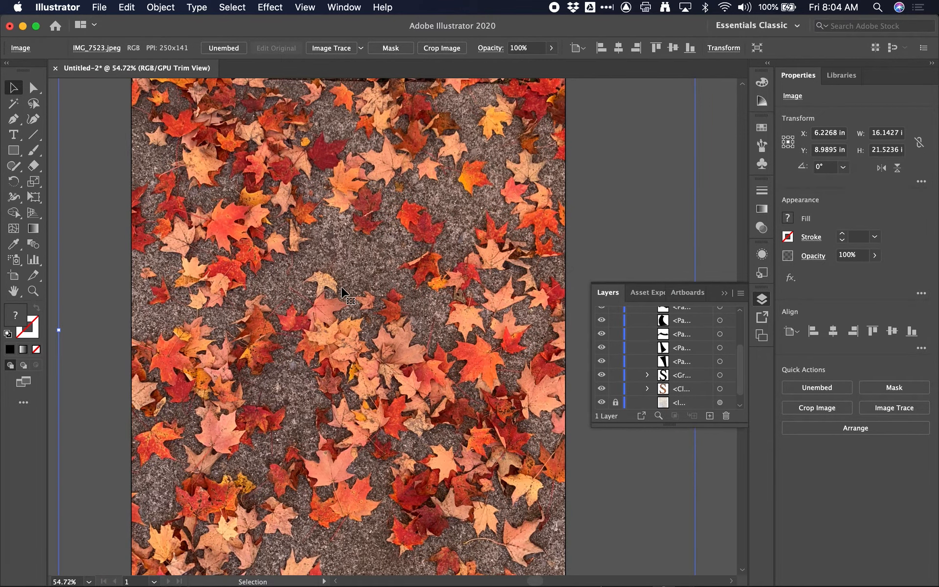
{"action": "scroll", "coordinate": [346, 293], "scroll_direction": "down", "scroll_amount": 3}
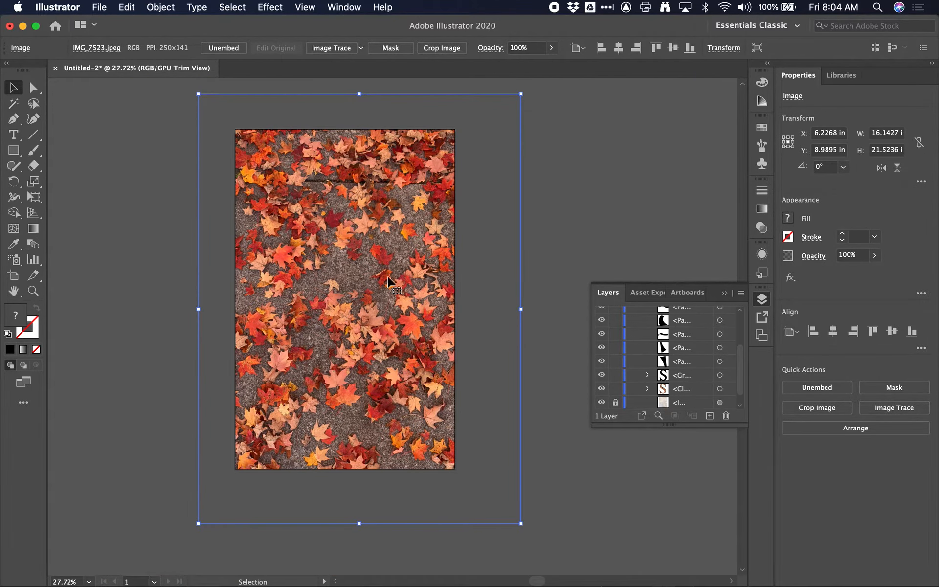
Step the leaf photo back through the stacking order until it sits behind all three S shapes and directly above the tree photo
{"action": "key", "text": "a"}
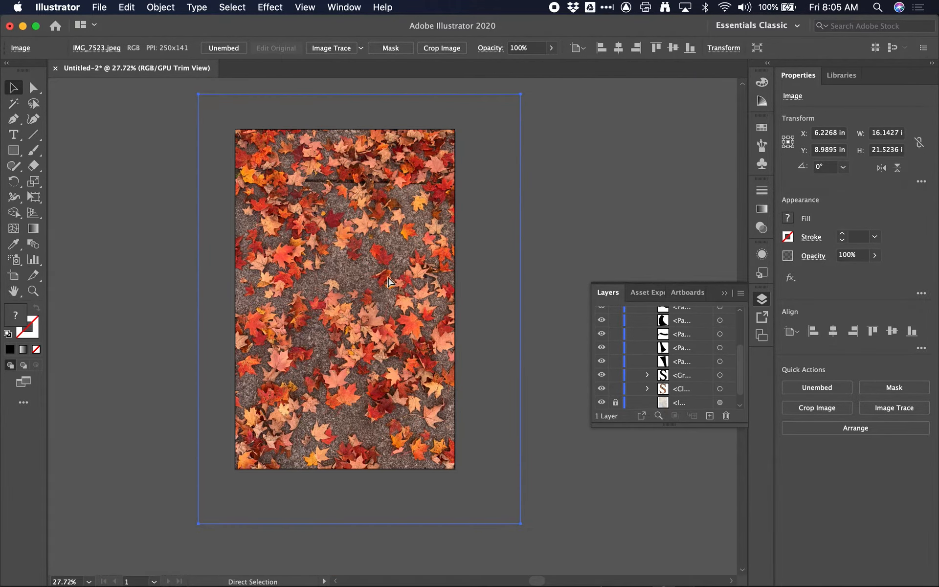
{"action": "key", "text": "super+bracketleft"}
{"action": "key", "text": "super+bracketleft"}
{"action": "key", "text": "super+bracketleft"}
{"action": "key", "text": "super+bracketleft"}
{"action": "key", "text": "super+bracketleft"}
{"action": "key", "text": "super+bracketleft"}
{"action": "key", "text": "super+bracketleft"}
{"action": "key", "text": "super+bracketleft"}
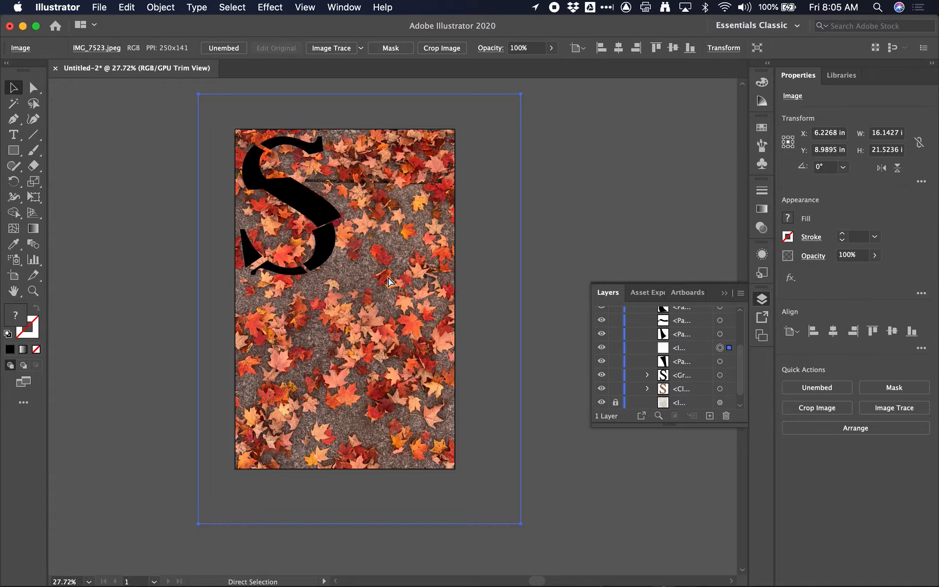
{"action": "key", "text": "super+bracketleft"}
{"action": "key", "text": "super+bracketleft"}
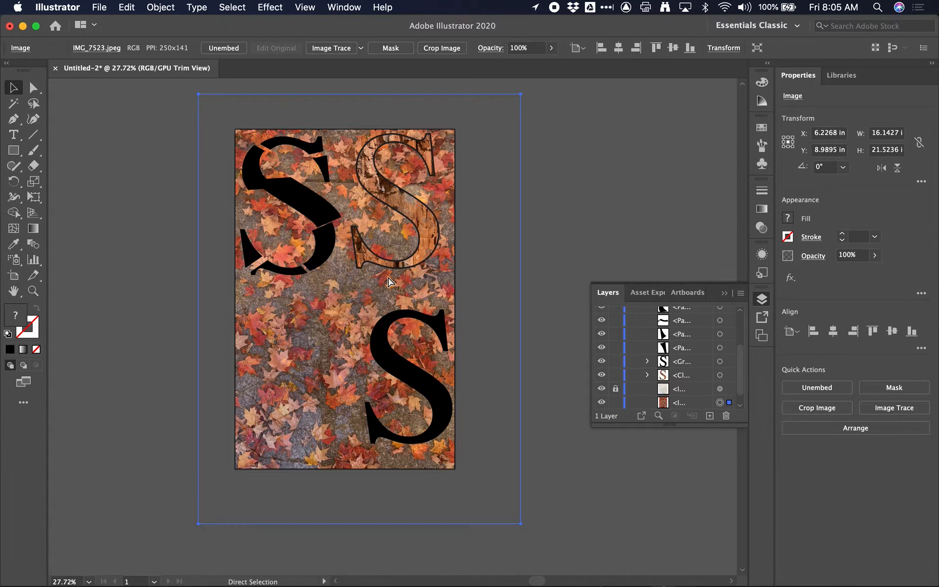
{"action": "key", "text": "super+bracketright"}
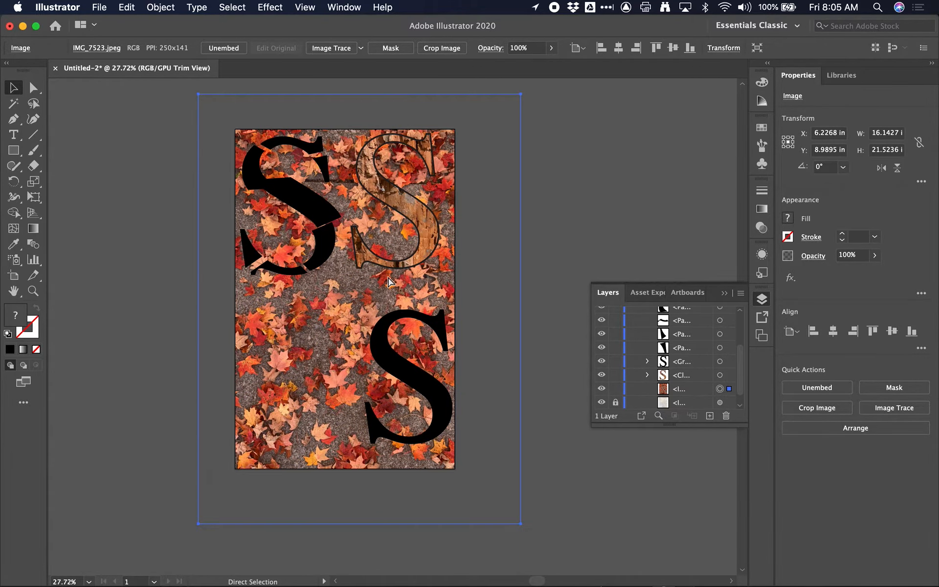
Send the leaf photo beneath the tan background, and bring it forward again to directly above the tree photo
{"action": "key", "text": "super+bracketleft"}
{"action": "key", "text": "super+bracketleft"}
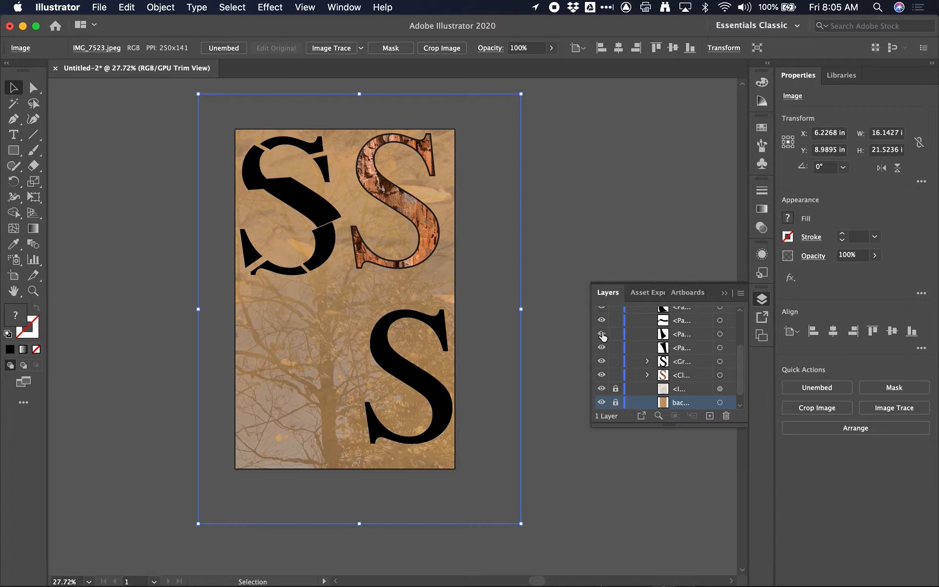
{"action": "scroll", "coordinate": [659, 356], "scroll_direction": "down", "scroll_amount": 1}
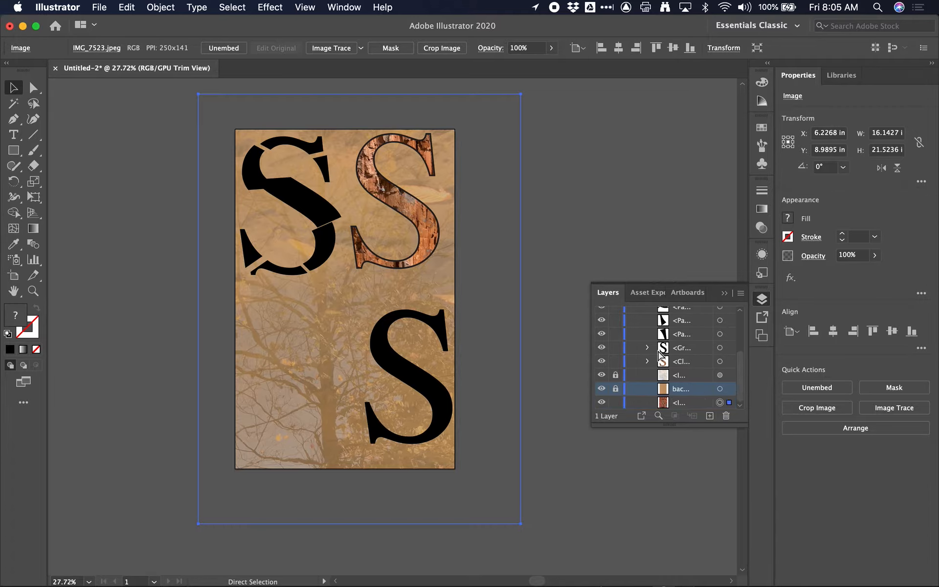
{"action": "key", "text": "super+bracketright"}
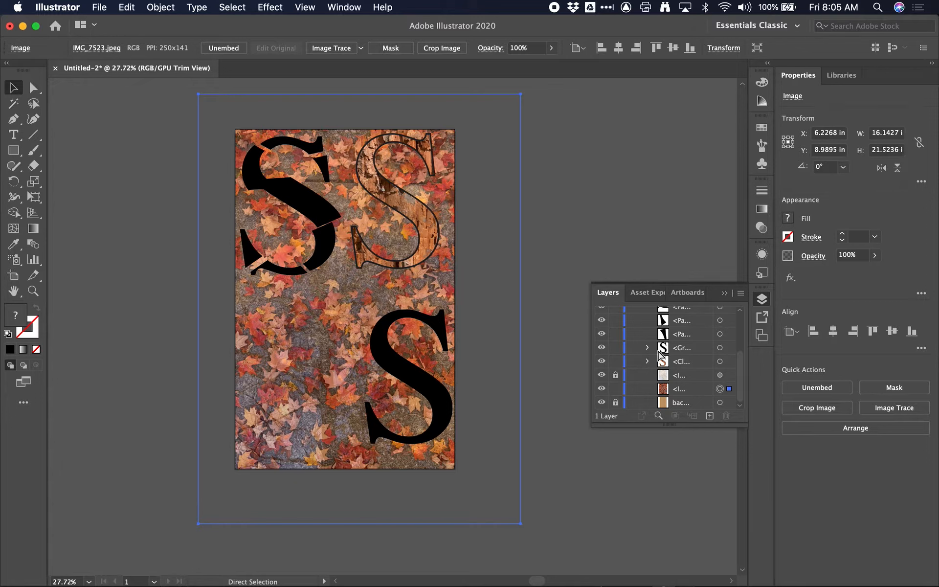
{"action": "key", "text": "super+bracketright"}
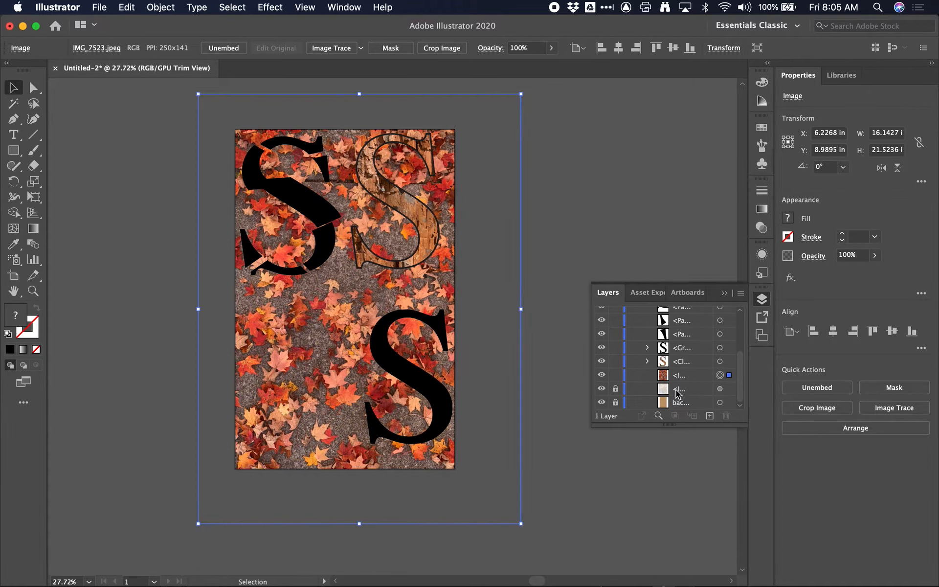
Try the Darken and Multiply blend modes on the leaf photo at 100% opacity
{"action": "left_click", "coordinate": [668, 380]}
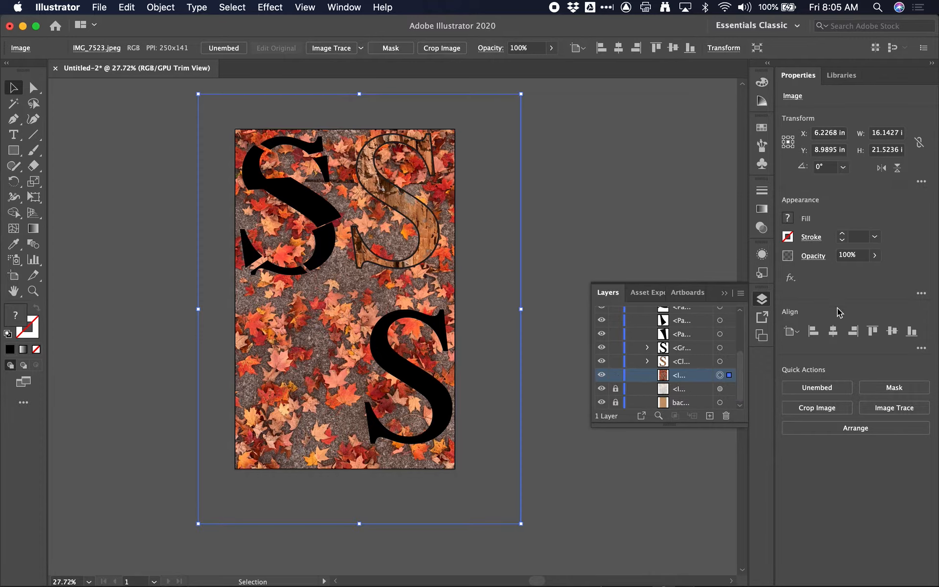
{"action": "left_click", "coordinate": [814, 255]}
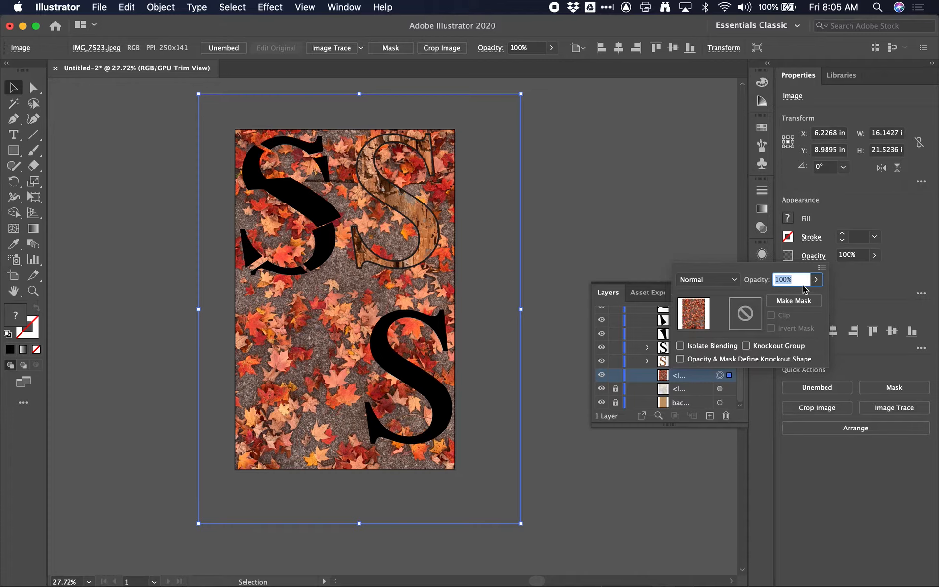
{"action": "left_click", "coordinate": [816, 279]}
{"action": "mouse_move", "coordinate": [816, 295]}
{"action": "left_mouse_down"}
{"action": "mouse_move", "coordinate": [774, 303]}
{"action": "mouse_move", "coordinate": [831, 290]}
{"action": "left_mouse_up"}
{"action": "left_click", "coordinate": [723, 286]}
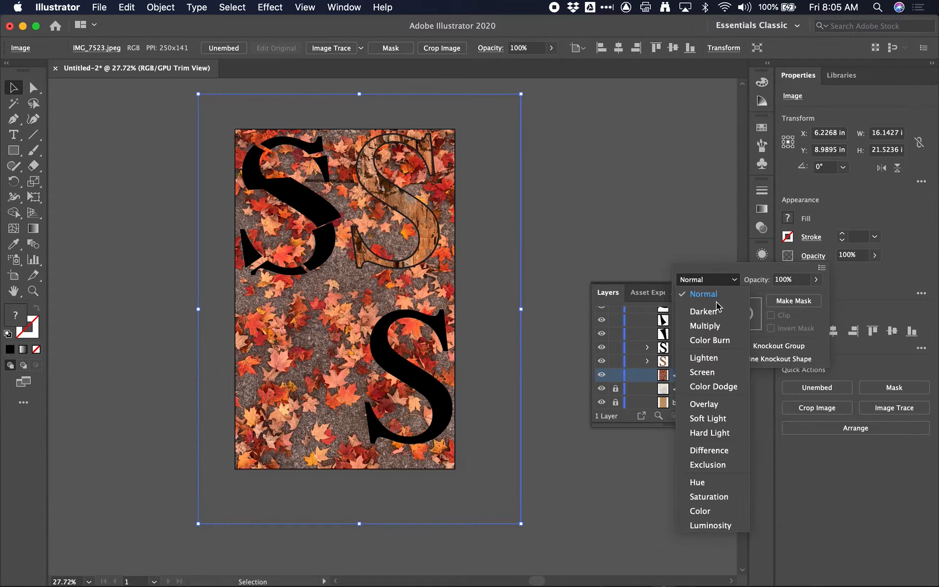
{"action": "left_click", "coordinate": [718, 313]}
{"action": "left_click", "coordinate": [732, 280]}
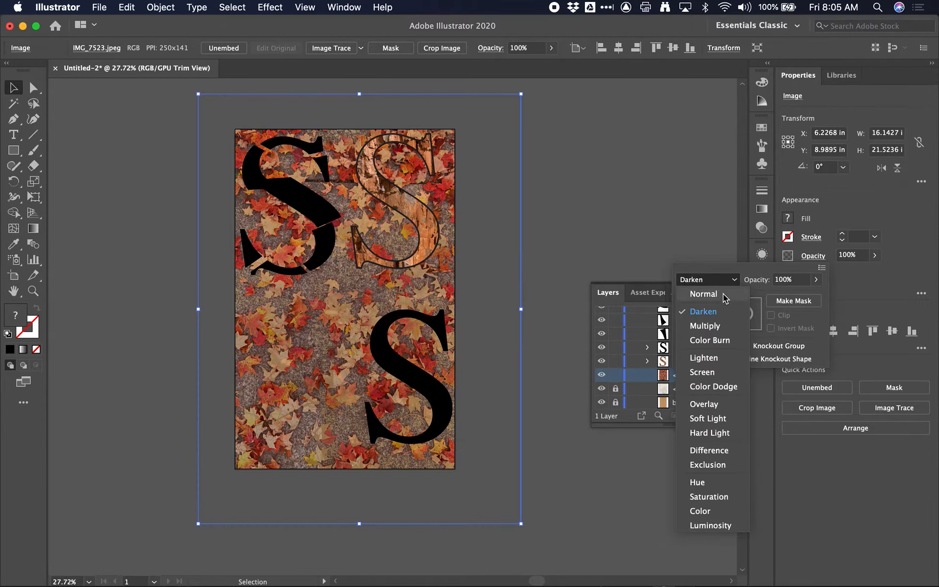
{"action": "left_click", "coordinate": [706, 324]}
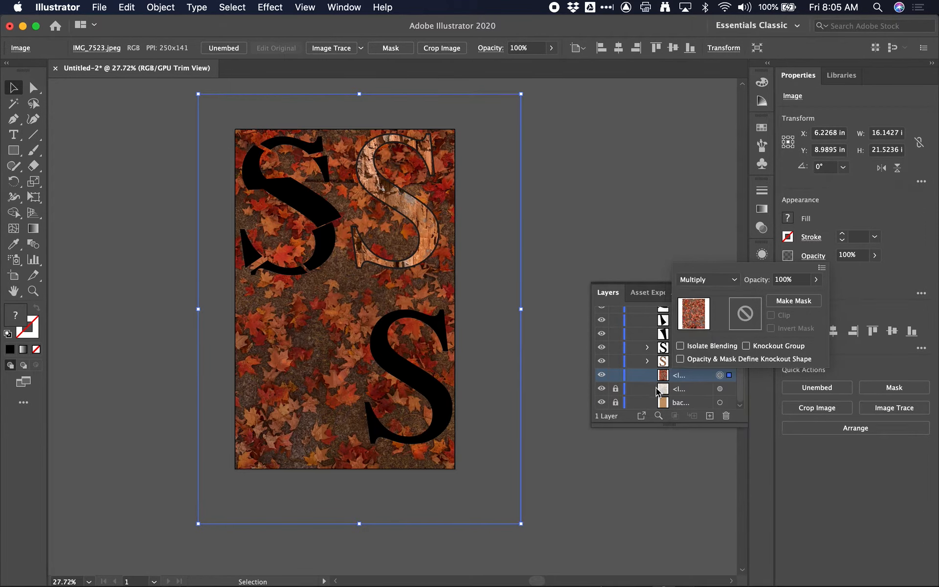
{"action": "left_click", "coordinate": [675, 244]}
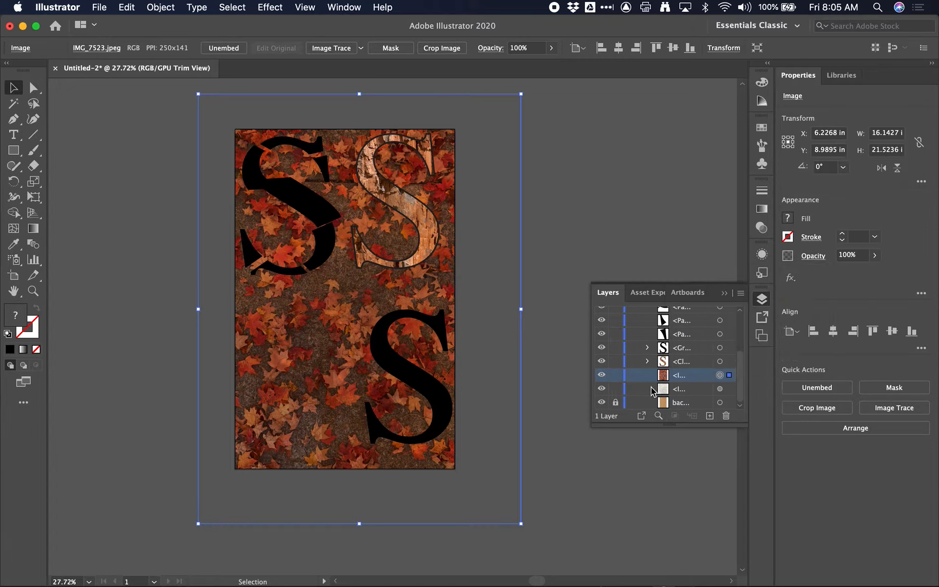
With the leaf photo temporarily hidden, select the unlocked tree photo and raise its opacity to 100%
{"action": "left_click", "coordinate": [602, 375]}
{"action": "left_click", "coordinate": [654, 392]}
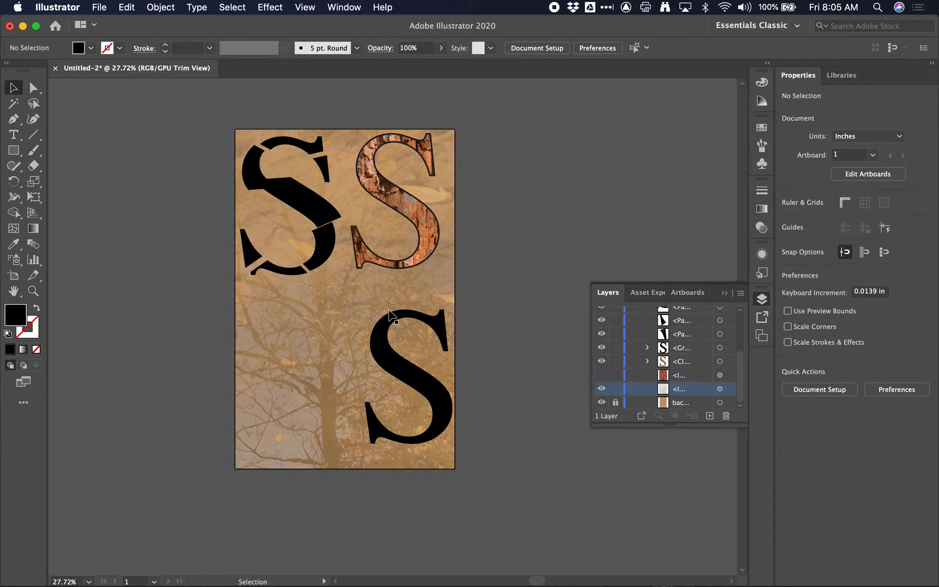
{"action": "left_click", "coordinate": [390, 309]}
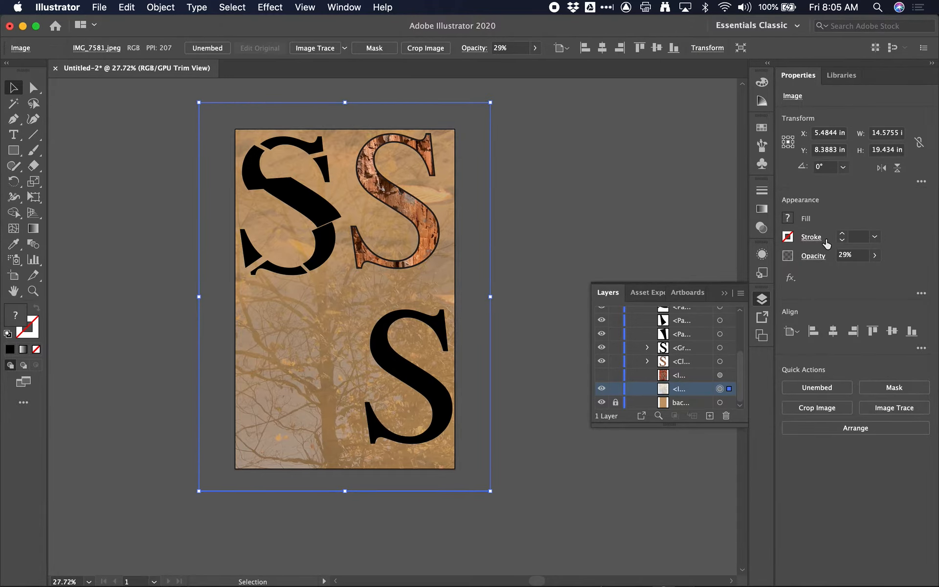
{"action": "left_click", "coordinate": [875, 255]}
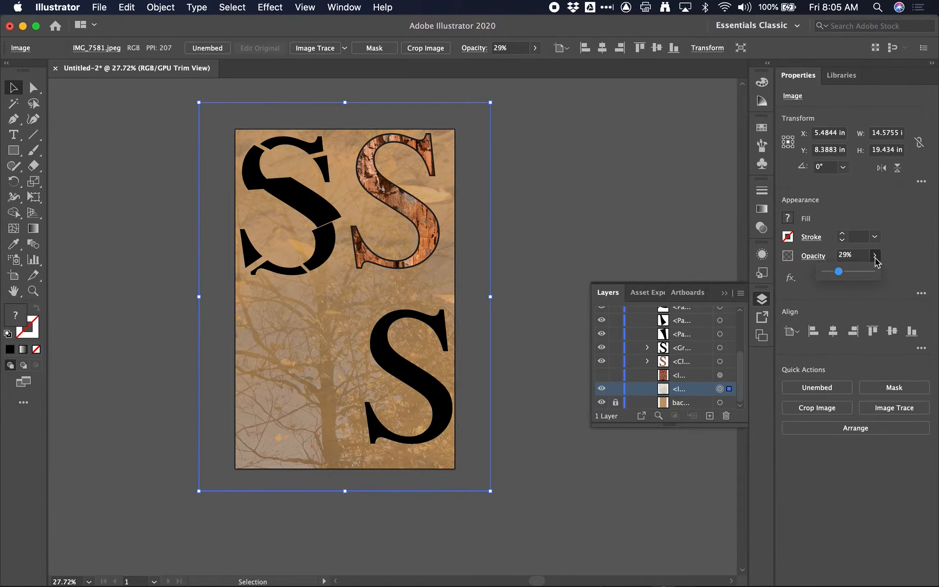
{"action": "left_click_drag", "start_coordinate": [840, 271], "coordinate": [906, 273]}
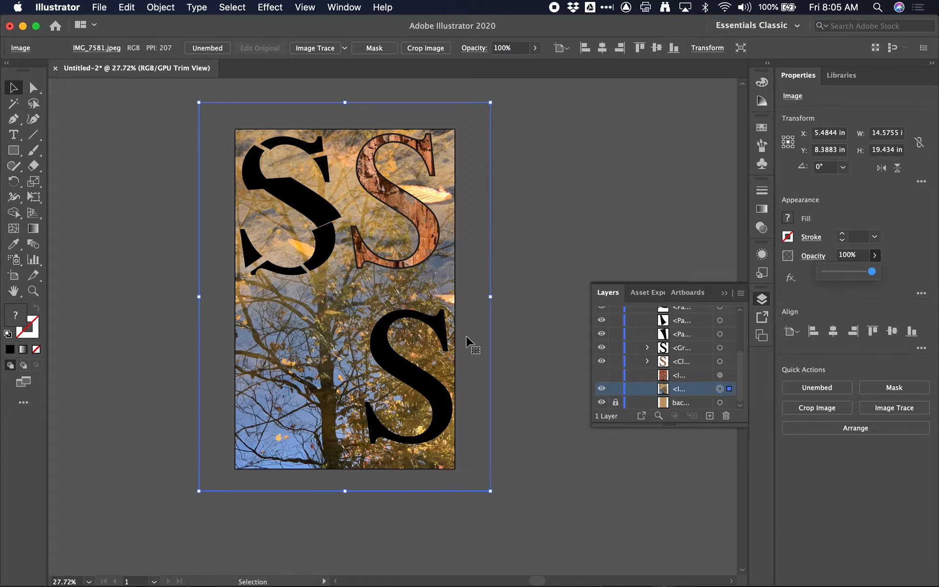
{"action": "left_click", "coordinate": [602, 375]}
{"action": "left_click", "coordinate": [689, 376]}
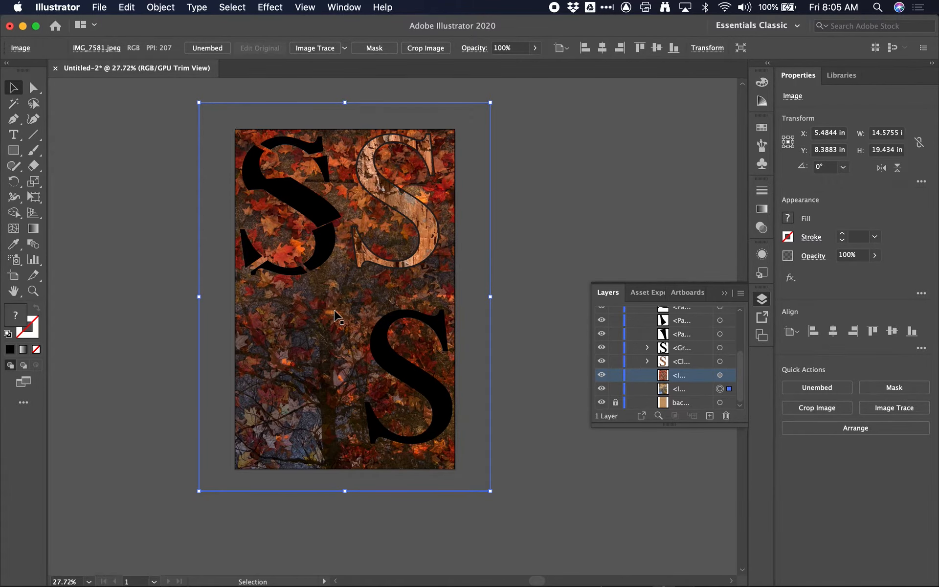
Shift the leaf photo right to about X 9.70 in, Y 8.10 in, uncovering a strip of the tree photo
{"action": "scroll", "coordinate": [339, 300], "scroll_direction": "up", "scroll_amount": 2}
{"action": "scroll", "coordinate": [339, 301], "scroll_direction": "up", "scroll_amount": 2}
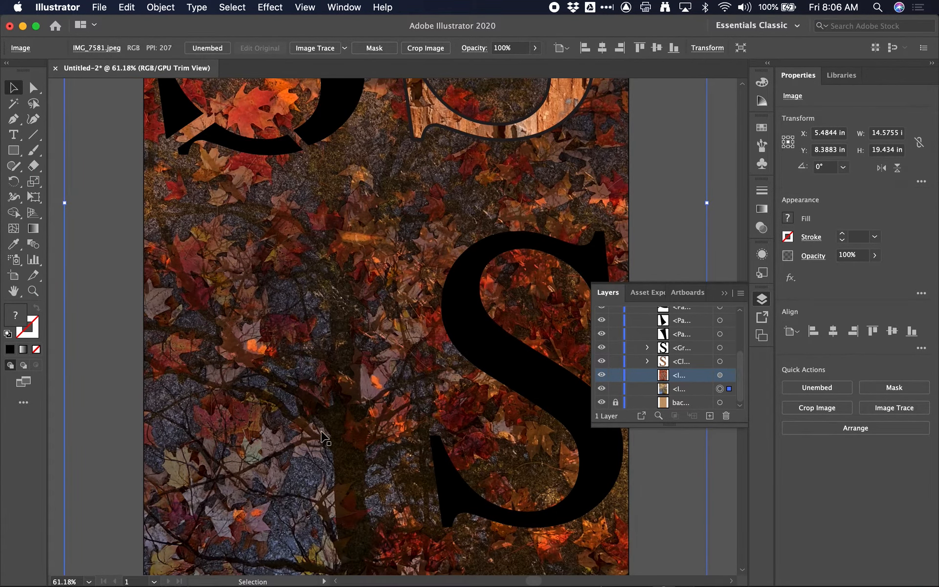
{"action": "mouse_move", "coordinate": [330, 412]}
{"action": "left_mouse_down"}
{"action": "mouse_move", "coordinate": [401, 391]}
{"action": "mouse_move", "coordinate": [345, 403]}
{"action": "left_mouse_up"}
{"action": "left_click_drag", "start_coordinate": [482, 375], "coordinate": [482, 376]}
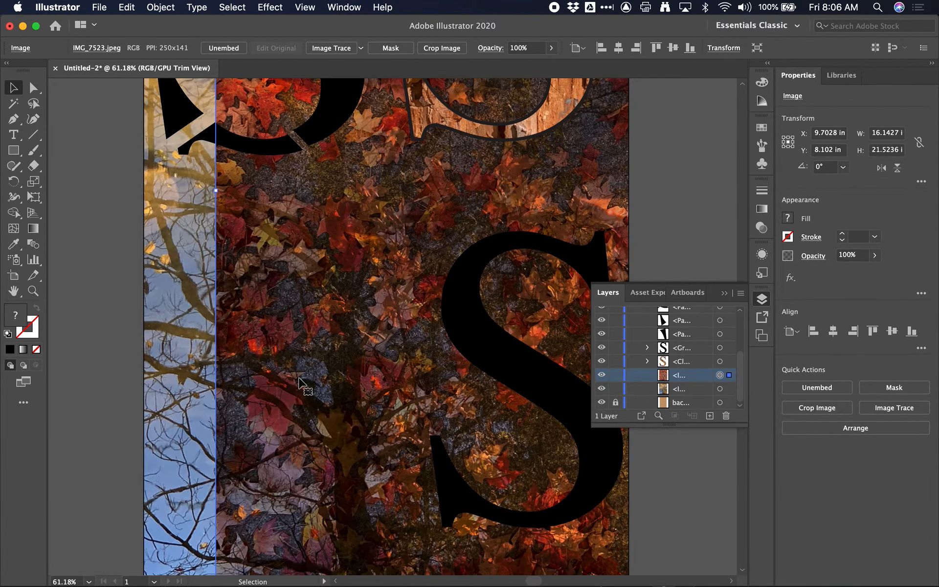
{"action": "left_click", "coordinate": [189, 367]}
{"action": "left_click", "coordinate": [324, 356]}
Try the Darken, Color Burn and Lighten blend modes on the leaf photo
{"action": "left_click", "coordinate": [806, 262]}
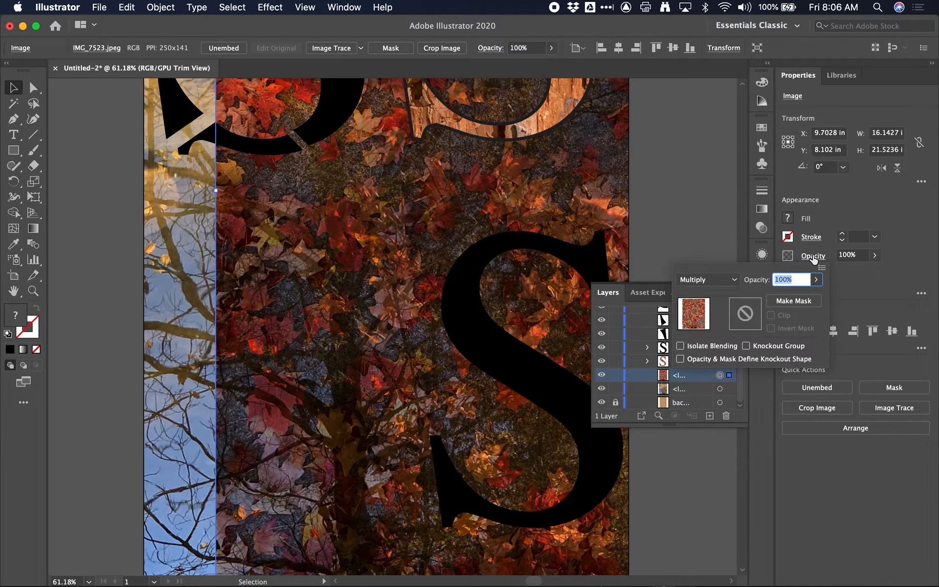
{"action": "left_click", "coordinate": [720, 280]}
{"action": "left_click", "coordinate": [715, 310]}
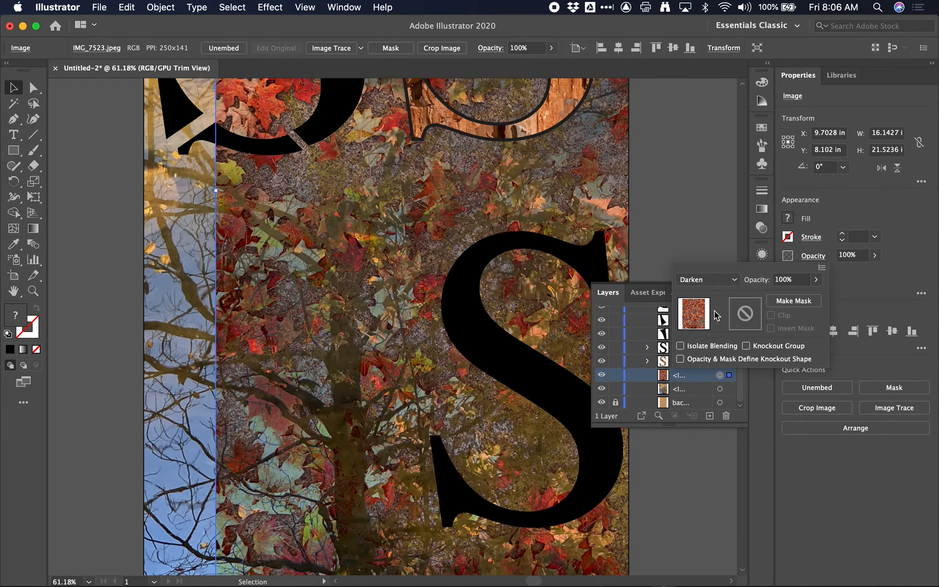
{"action": "left_click", "coordinate": [727, 280]}
{"action": "left_click", "coordinate": [719, 339]}
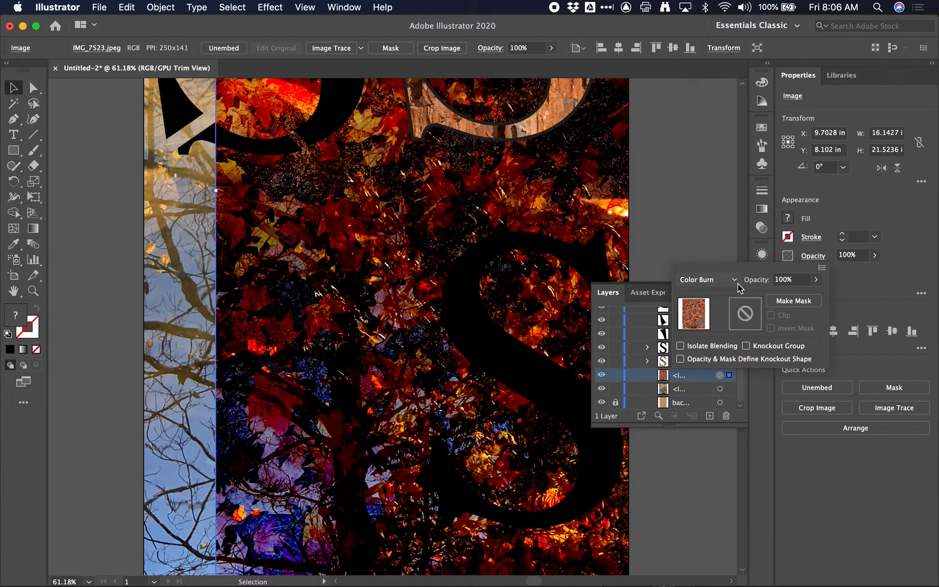
{"action": "left_click", "coordinate": [720, 280]}
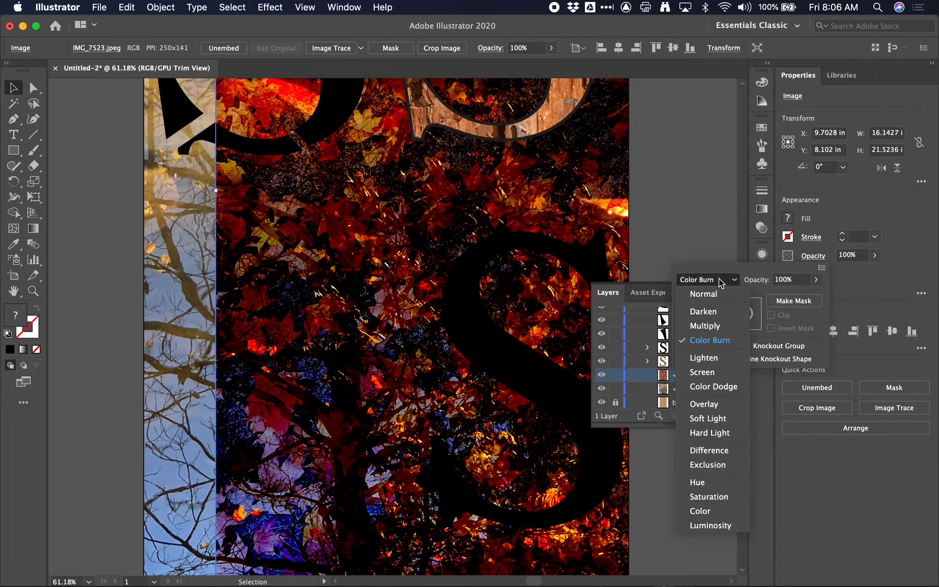
{"action": "left_click", "coordinate": [704, 358]}
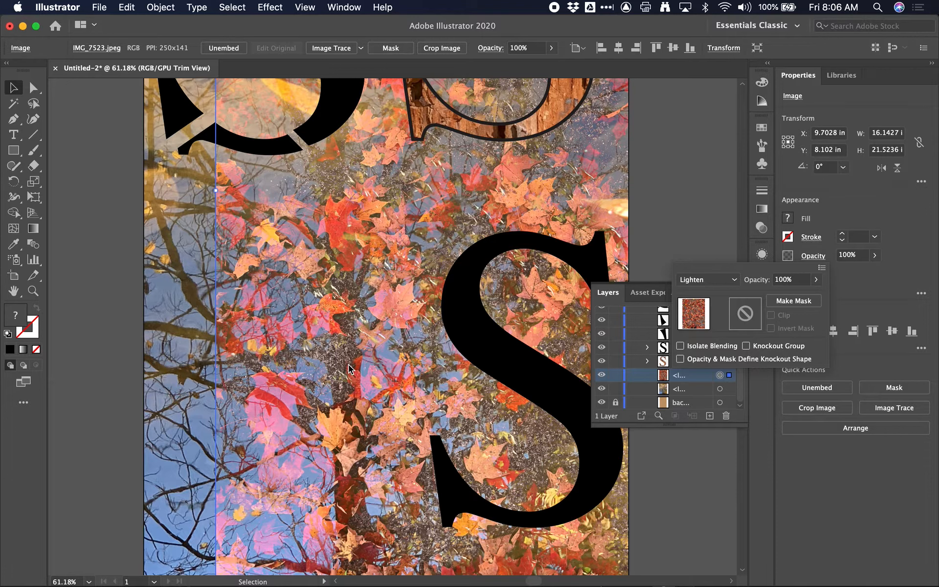
Try the Screen, Color Dodge and Soft Light blend modes on the leaf photo
{"action": "left_click", "coordinate": [734, 282]}
{"action": "left_click", "coordinate": [724, 374]}
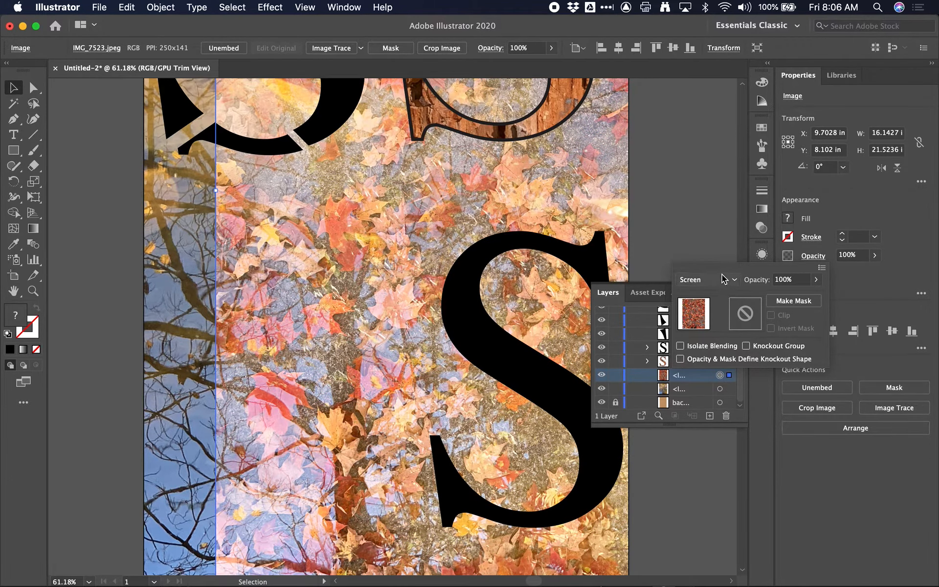
{"action": "left_click", "coordinate": [724, 279]}
{"action": "left_click", "coordinate": [712, 388]}
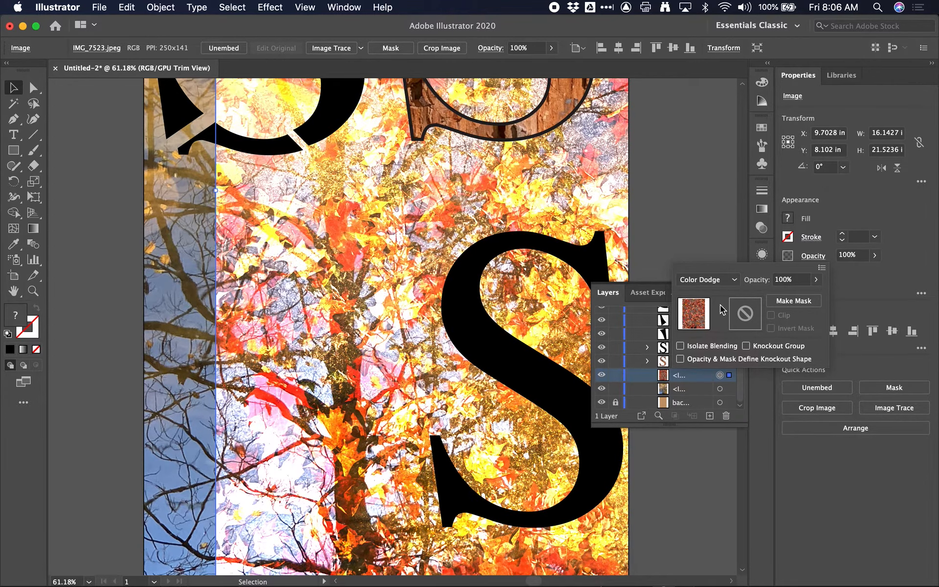
{"action": "left_click", "coordinate": [724, 280]}
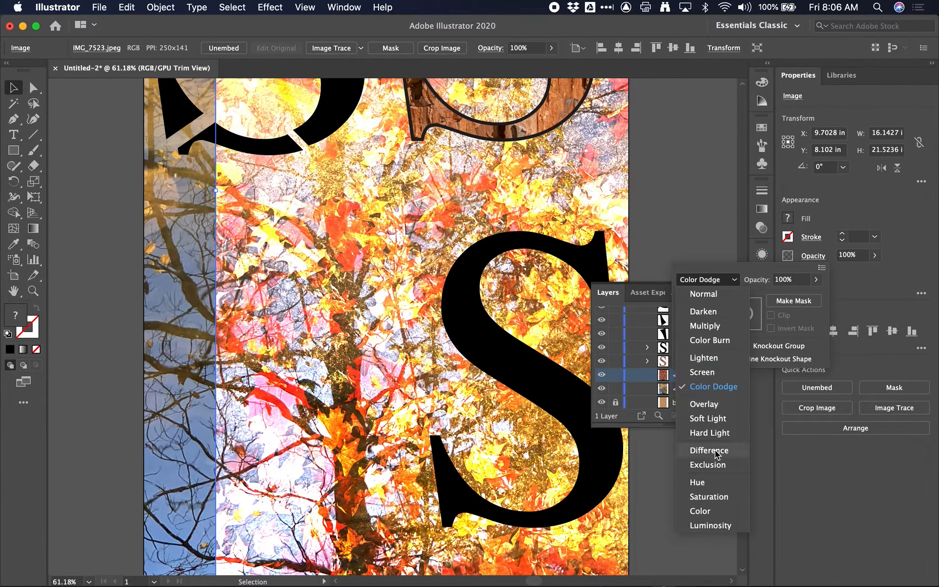
{"action": "left_click", "coordinate": [713, 419]}
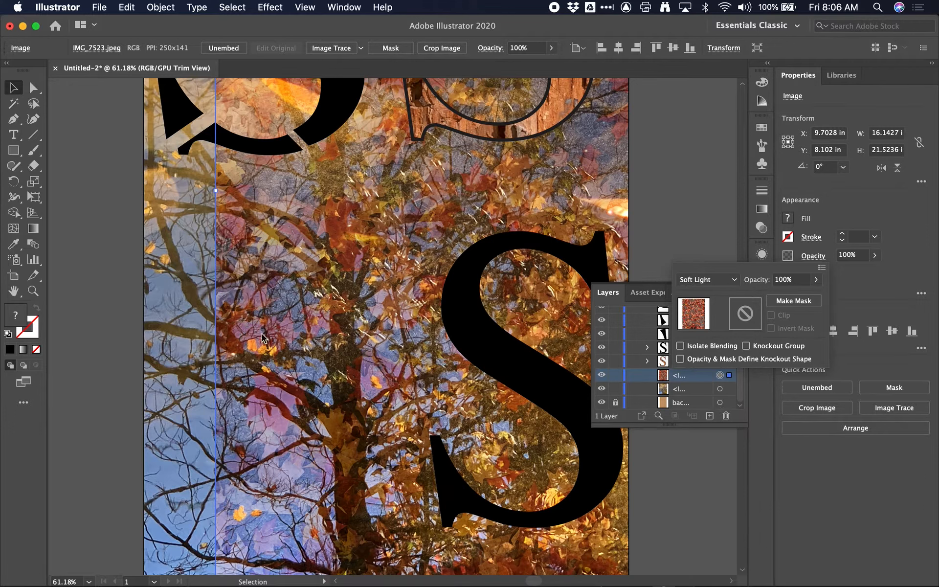
Set the leaf photo's blend mode to Hard Light
{"action": "left_click", "coordinate": [723, 282]}
{"action": "left_click", "coordinate": [712, 433]}
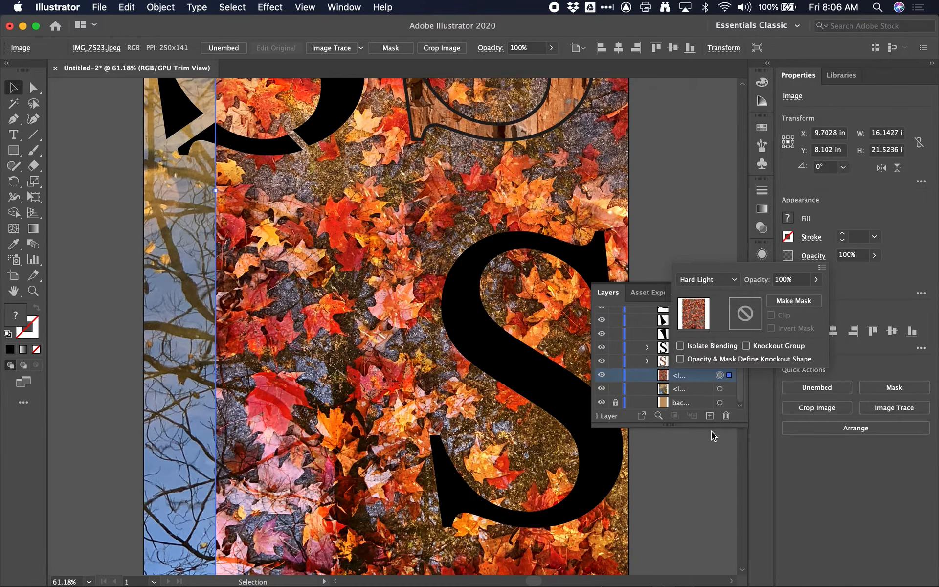
{"action": "left_click", "coordinate": [548, 338]}
Move the leaf photo to about X 7.01 in, Y 8.16 in so it covers the whole artboard
{"action": "key", "text": "super+minus"}
{"action": "key", "text": "super+minus"}
{"action": "key", "text": "super+minus"}
{"action": "left_click_drag", "start_coordinate": [446, 384], "coordinate": [407, 382]}
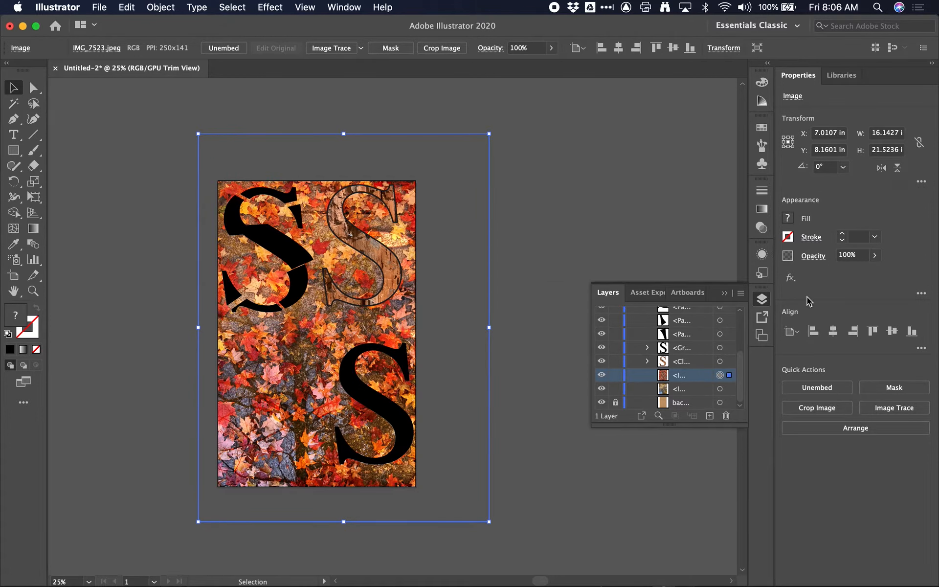
Try opacities of 71% and 34% on the Hard Light leaf photo
{"action": "left_click", "coordinate": [877, 259]}
{"action": "left_click_drag", "start_coordinate": [878, 267], "coordinate": [863, 266]}
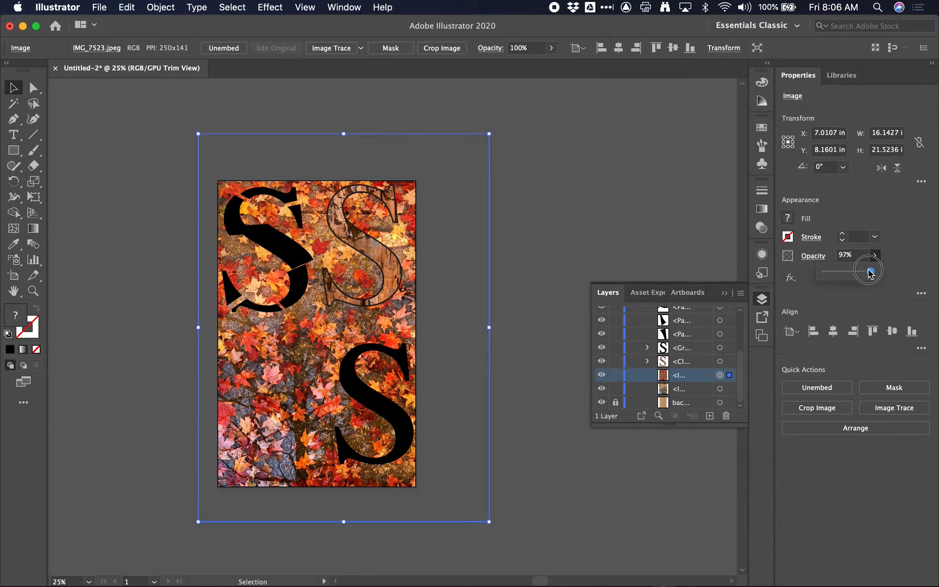
{"action": "left_click", "coordinate": [813, 256]}
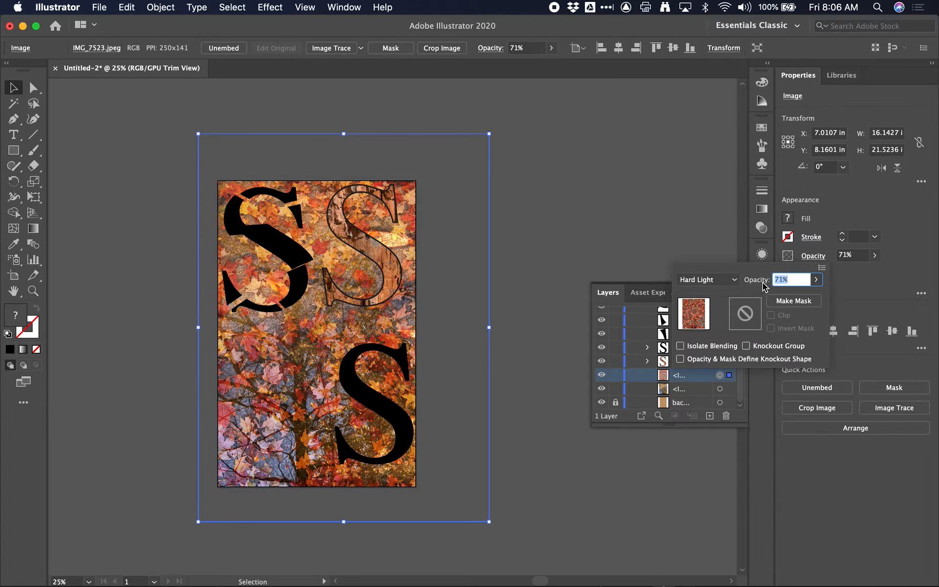
{"action": "left_click", "coordinate": [817, 280]}
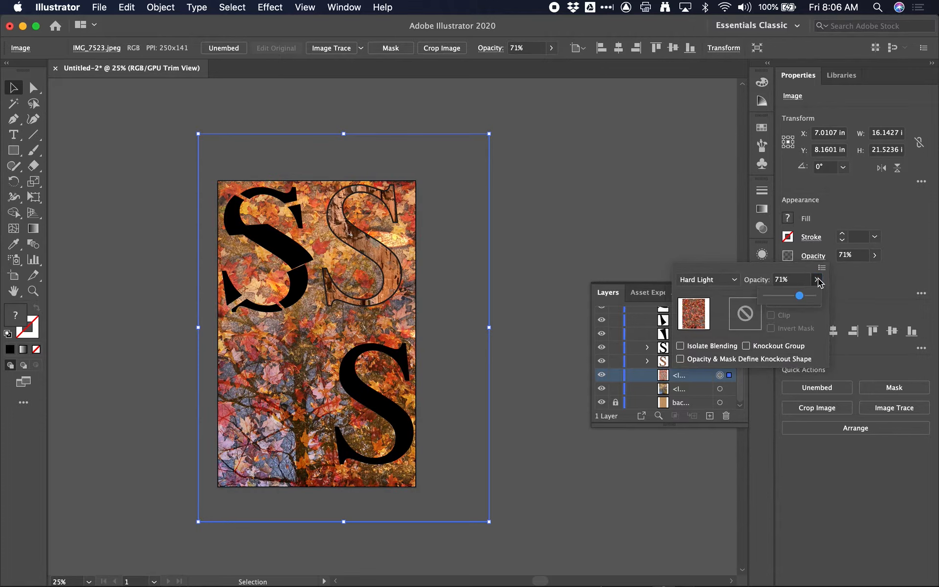
{"action": "left_click_drag", "start_coordinate": [800, 295], "coordinate": [784, 297]}
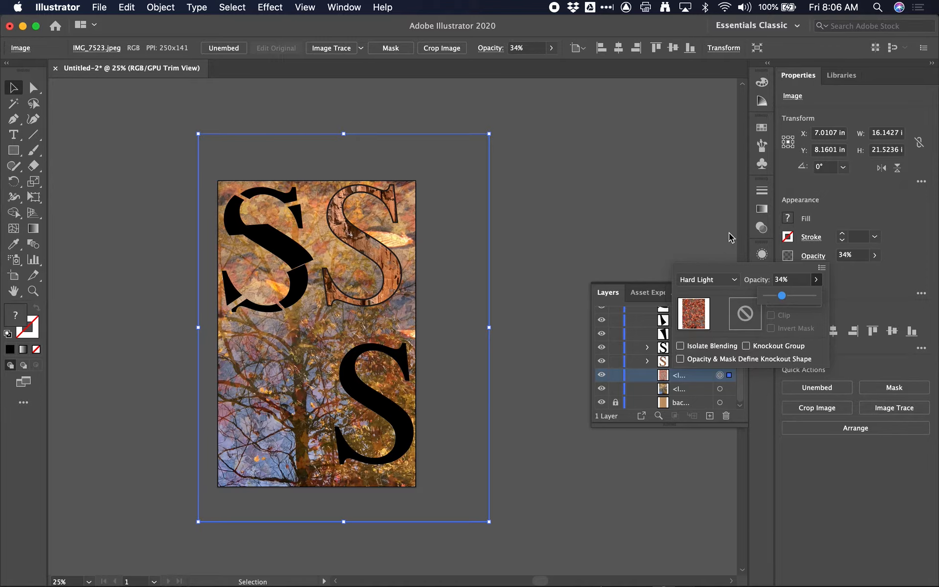
{"action": "left_click", "coordinate": [715, 215]}
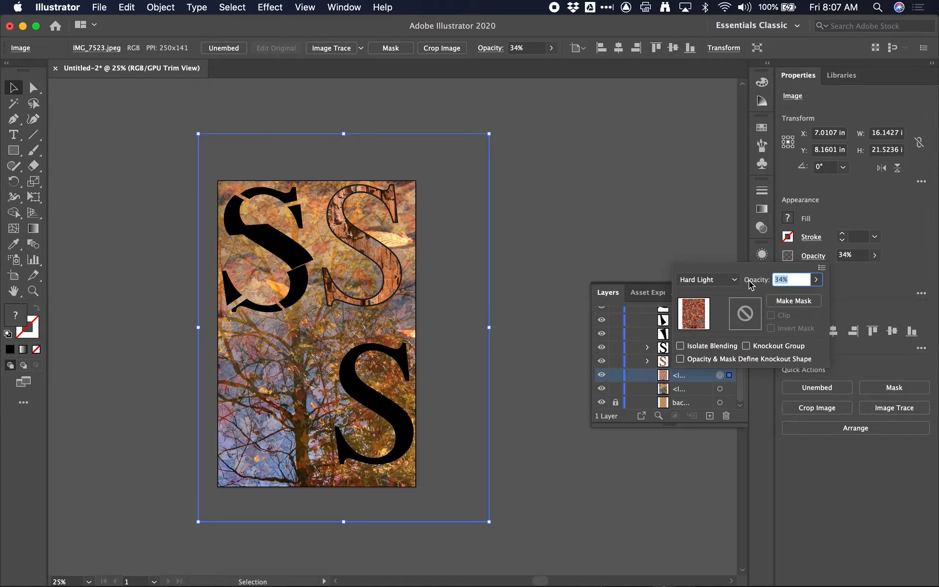
Set the leaf photo's opacity to 67%
{"action": "left_click", "coordinate": [816, 280]}
{"action": "left_click", "coordinate": [791, 299]}
{"action": "left_click", "coordinate": [815, 280]}
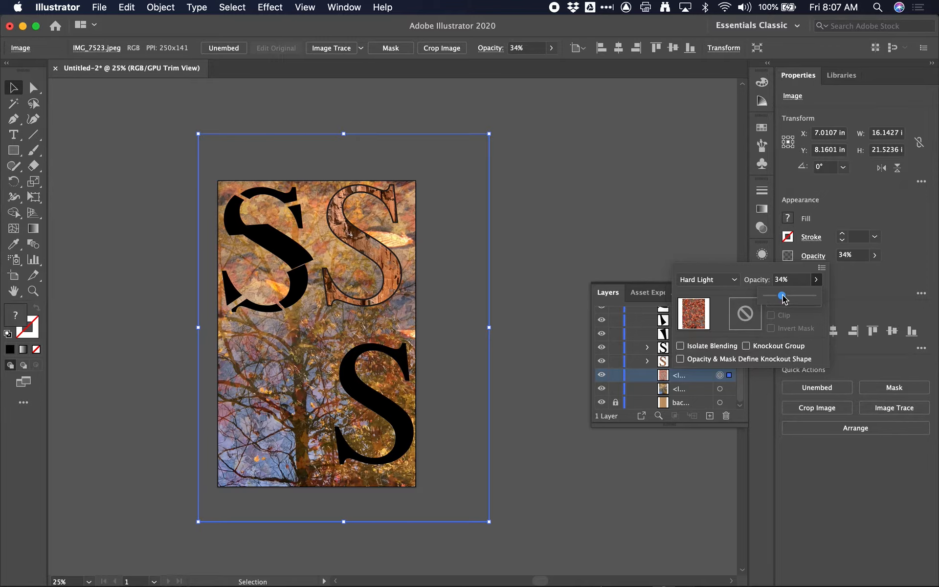
{"action": "left_click_drag", "start_coordinate": [781, 296], "coordinate": [798, 296]}
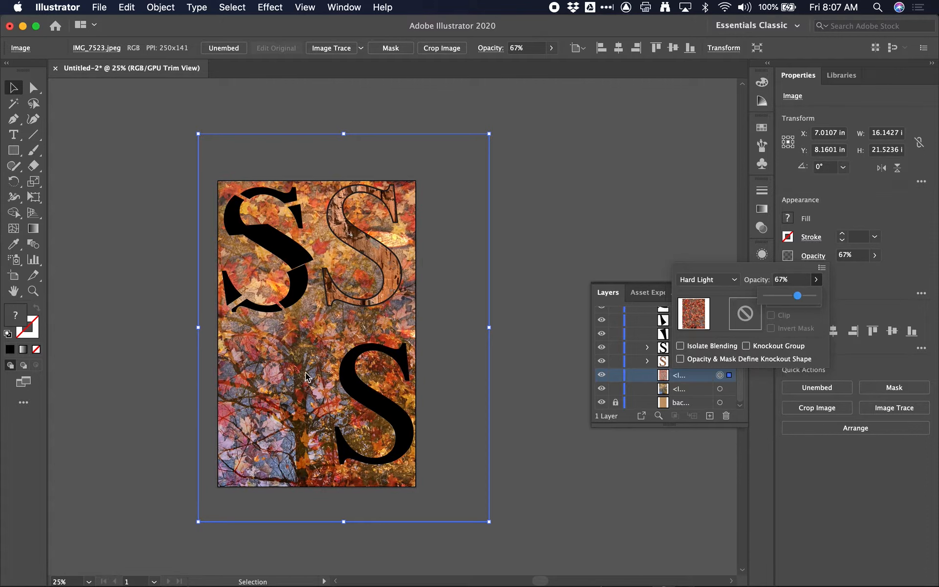
{"action": "left_click", "coordinate": [554, 284]}
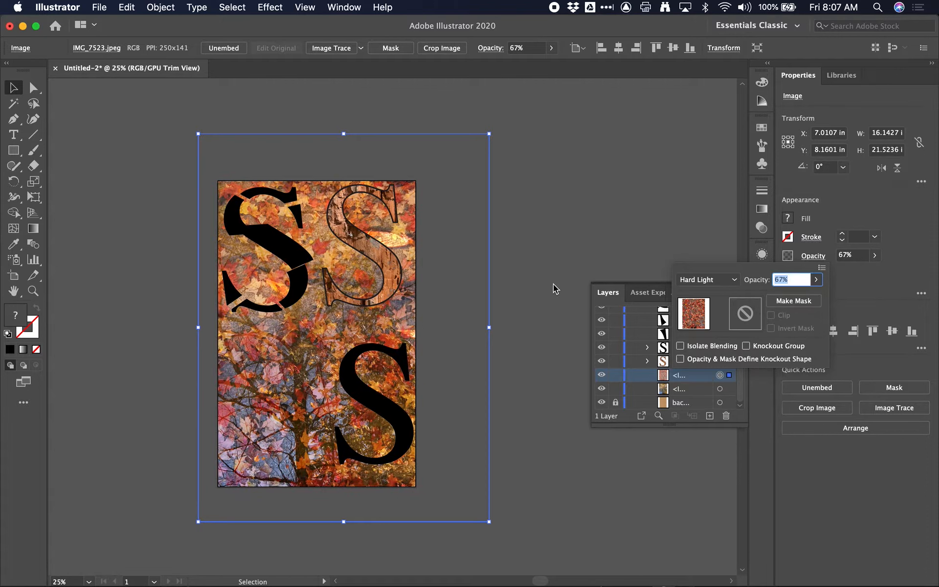
{"action": "left_click", "coordinate": [702, 237]}
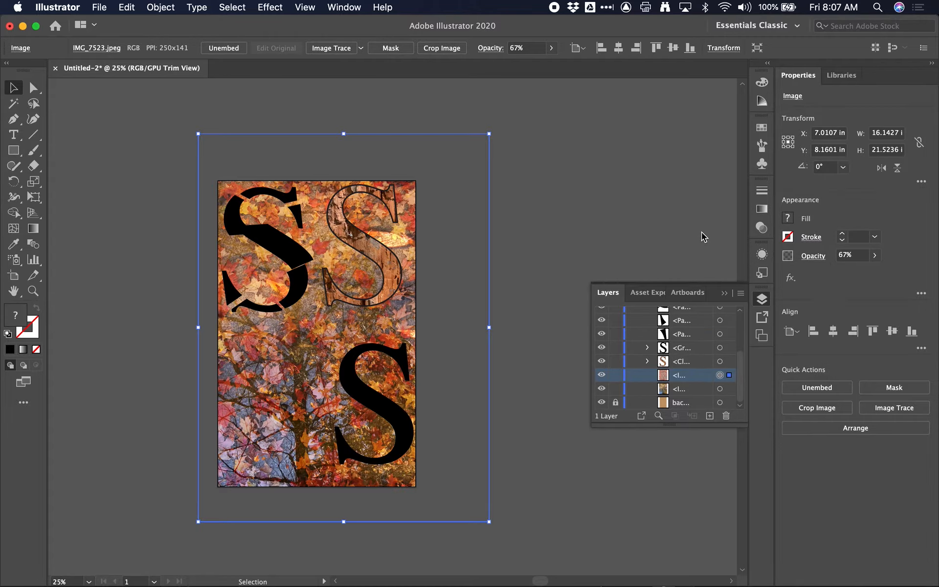
Unlock the tan background rectangle and move it above both photos in the stacking order
{"action": "left_click", "coordinate": [617, 402]}
{"action": "left_click_drag", "start_coordinate": [663, 405], "coordinate": [622, 365]}
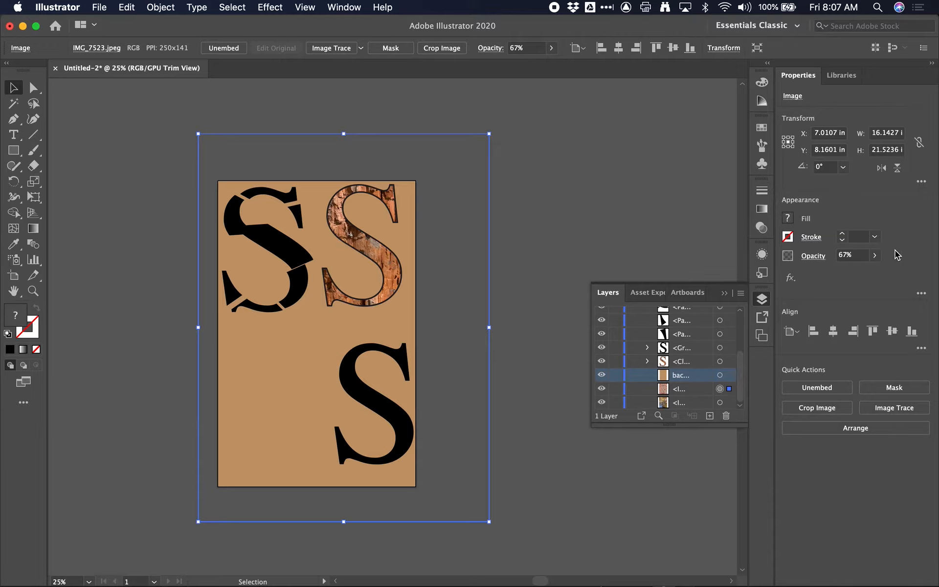
{"action": "left_click", "coordinate": [875, 255]}
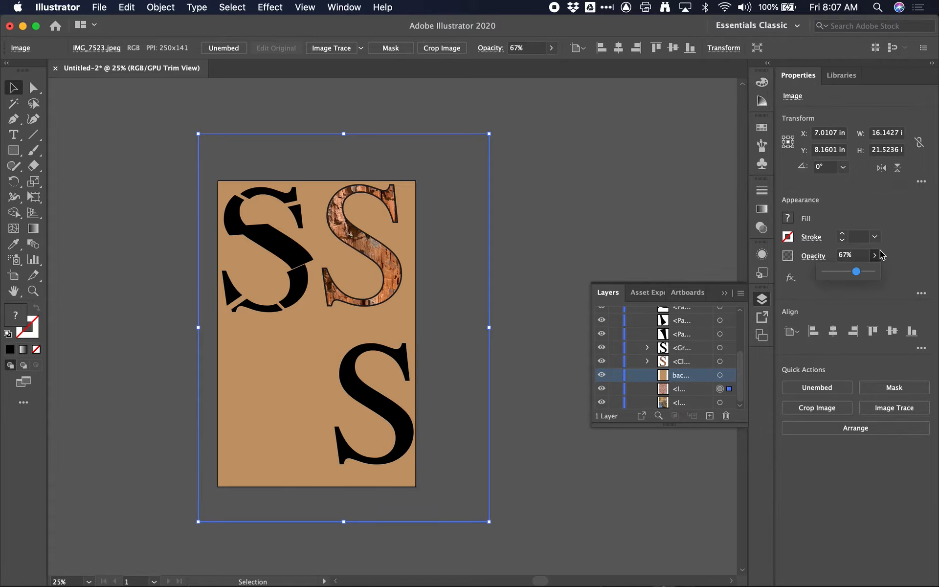
{"action": "left_click", "coordinate": [383, 323]}
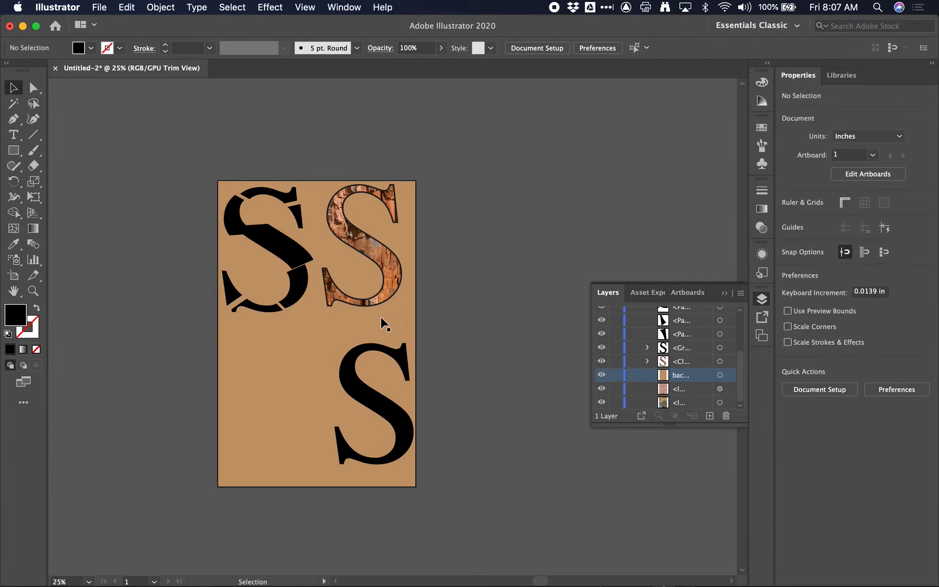
Set the tan background rectangle's opacity to 55% and check how the photos show through it
{"action": "left_click", "coordinate": [875, 255]}
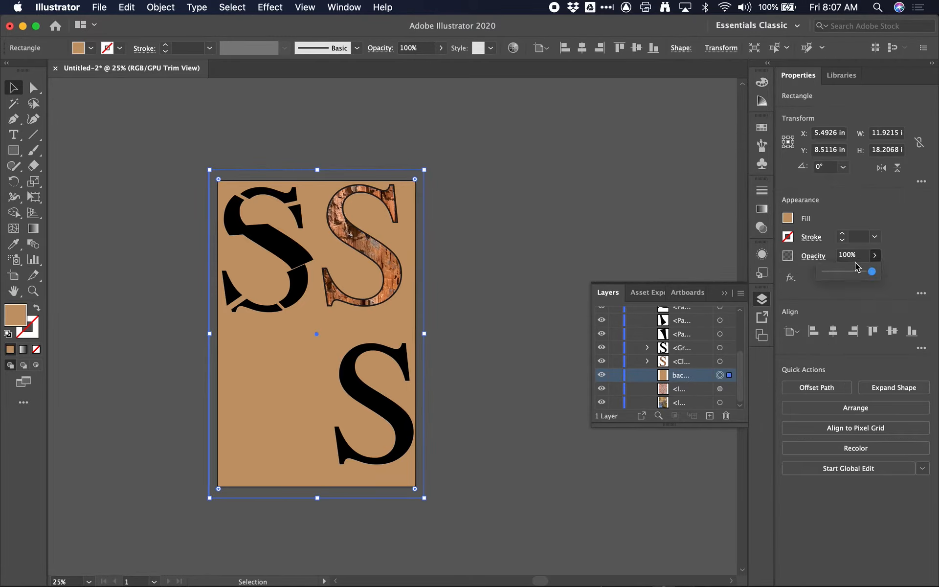
{"action": "left_click", "coordinate": [859, 271]}
{"action": "left_click_drag", "start_coordinate": [856, 271], "coordinate": [852, 273]}
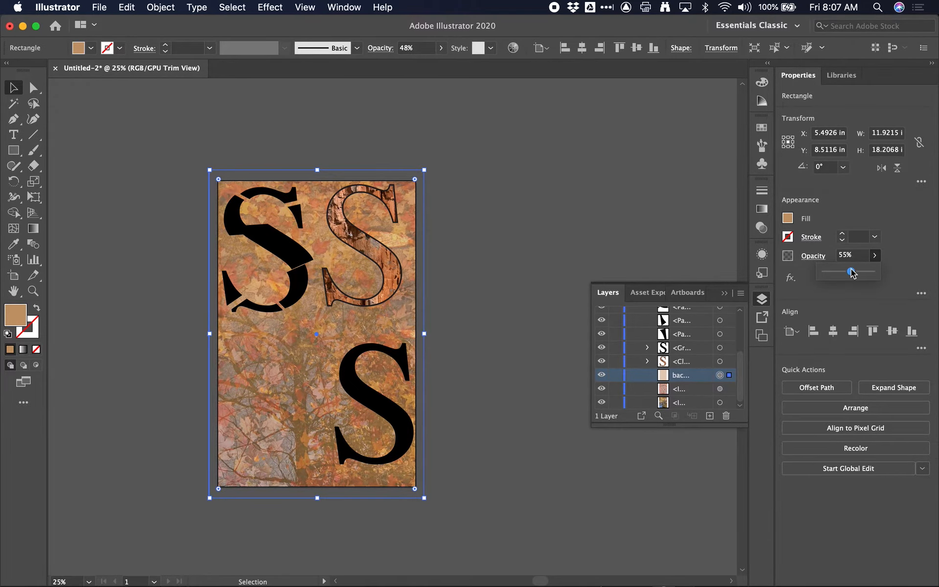
{"action": "left_click_drag", "start_coordinate": [266, 349], "coordinate": [357, 315]}
{"action": "scroll", "coordinate": [439, 308], "scroll_direction": "right", "scroll_amount": 5}
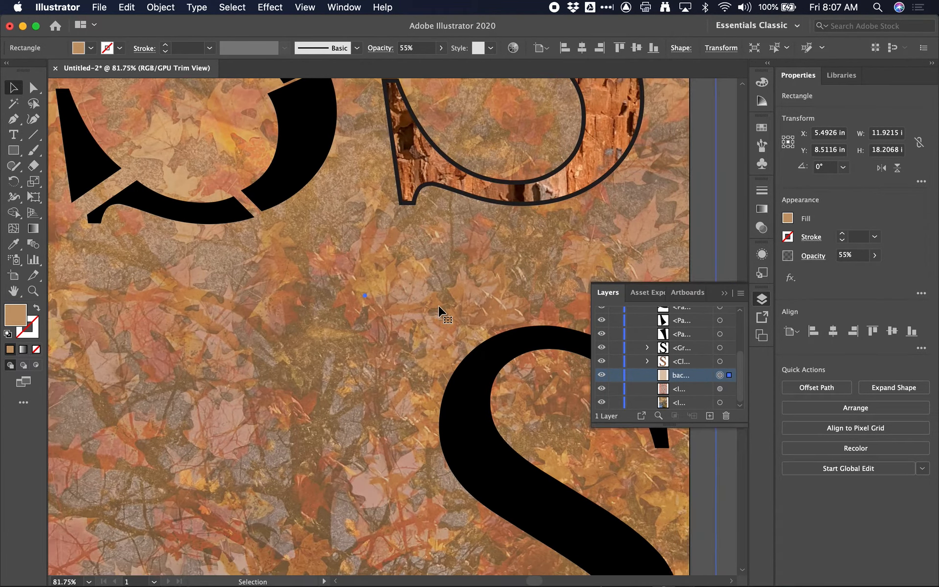
{"action": "scroll", "coordinate": [439, 308], "scroll_direction": "down", "scroll_amount": 10}
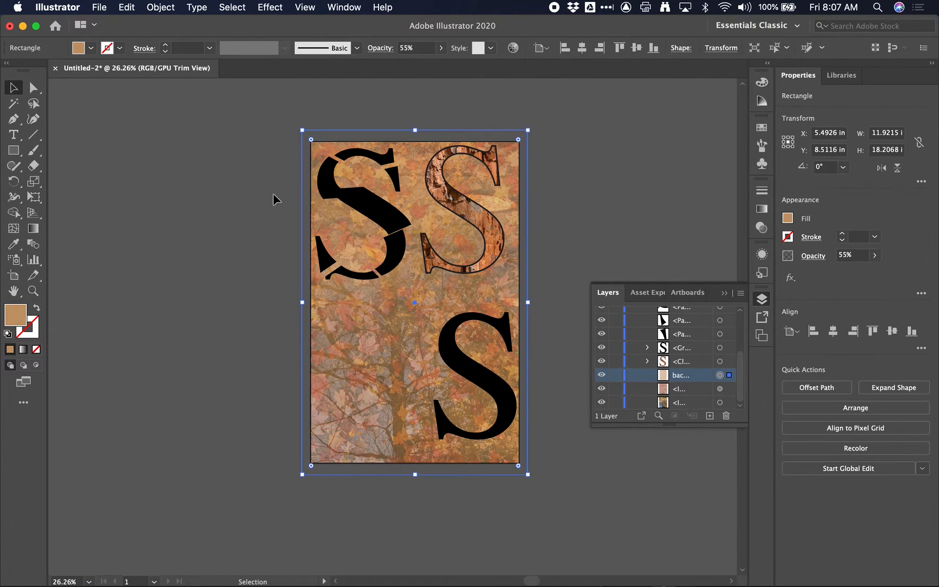
Change the background rectangle's fill to the bright blue swatch
{"action": "left_click", "coordinate": [788, 218]}
{"action": "left_click", "coordinate": [710, 264]}
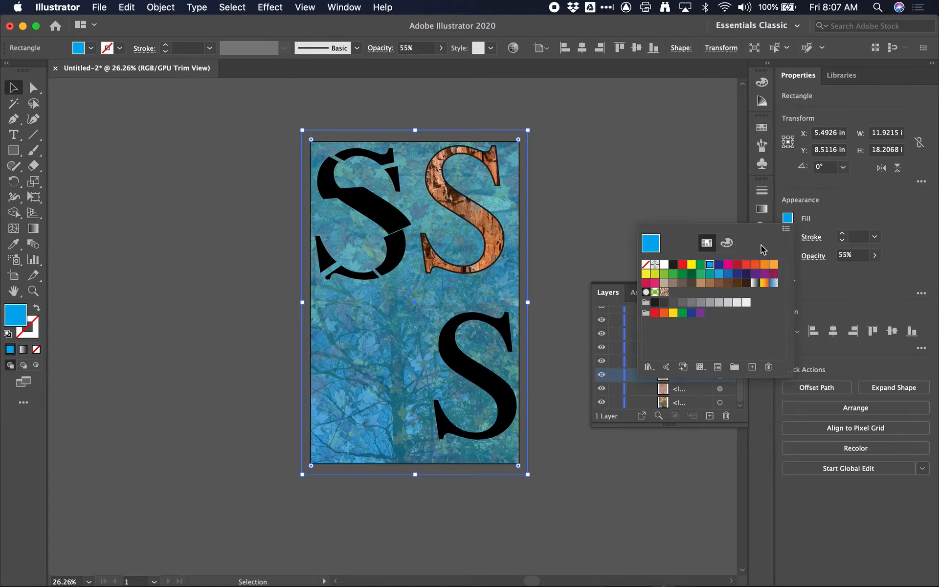
{"action": "left_click", "coordinate": [582, 288]}
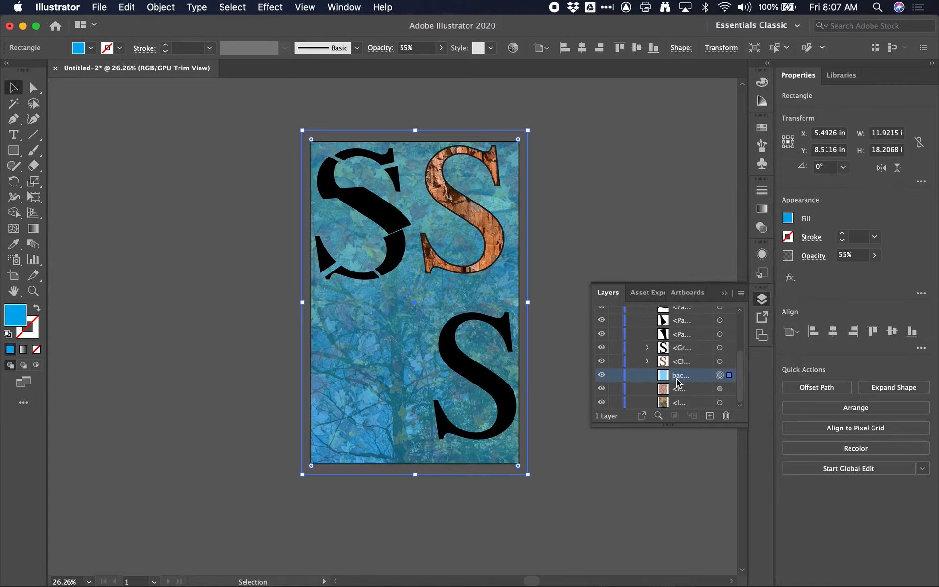
Set the blue background rectangle's blend mode to Multiply
{"action": "left_click", "coordinate": [814, 257]}
{"action": "left_click", "coordinate": [731, 281]}
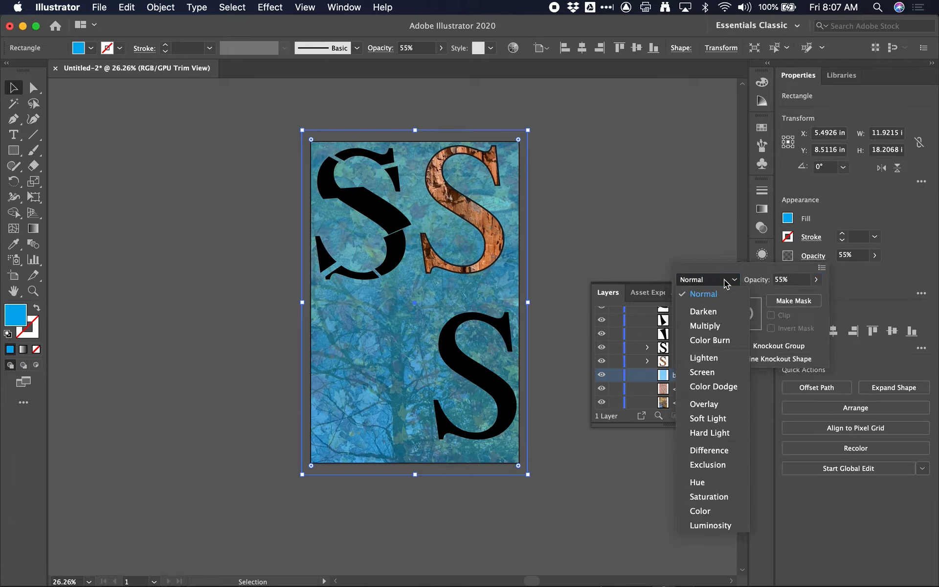
{"action": "left_click", "coordinate": [721, 326]}
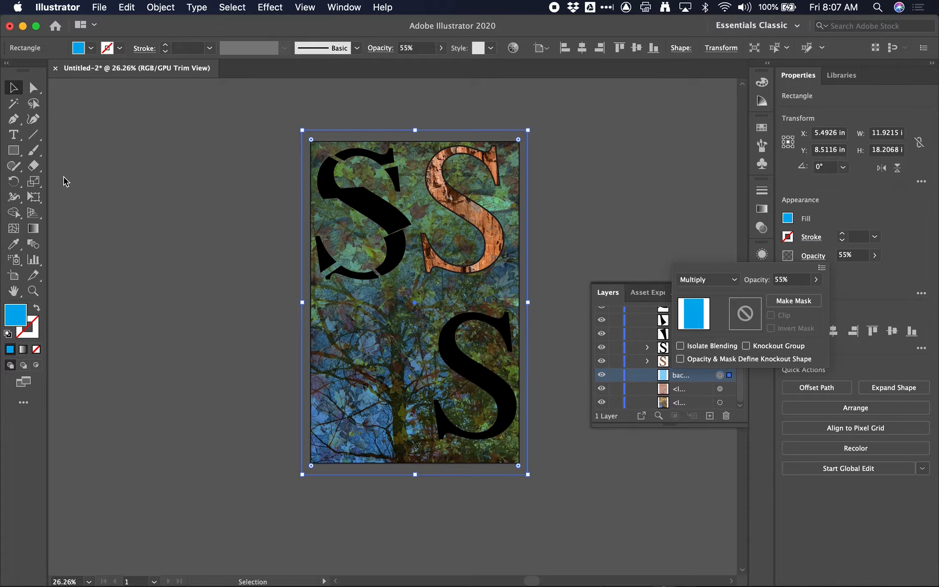
{"action": "left_click", "coordinate": [111, 250]}
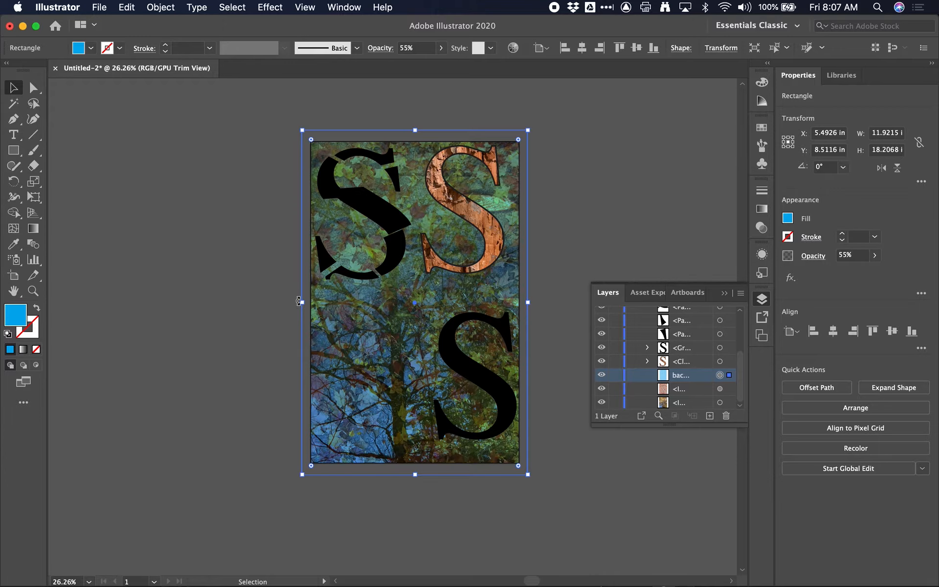
Copy the solid black S to the artboard's lower left and move the right one to about X 8.47 in, Y 12.63 in
{"action": "left_click", "coordinate": [460, 365]}
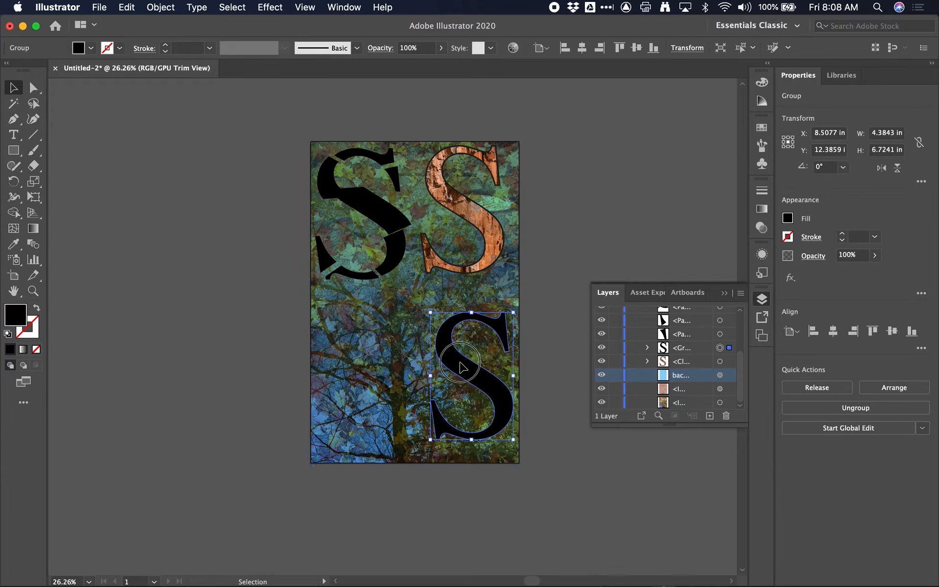
{"action": "mouse_move", "coordinate": [461, 366]}
{"action": "left_mouse_down"}
{"action": "mouse_move", "coordinate": [342, 363]}
{"action": "mouse_move", "coordinate": [460, 368]}
{"action": "left_mouse_up"}
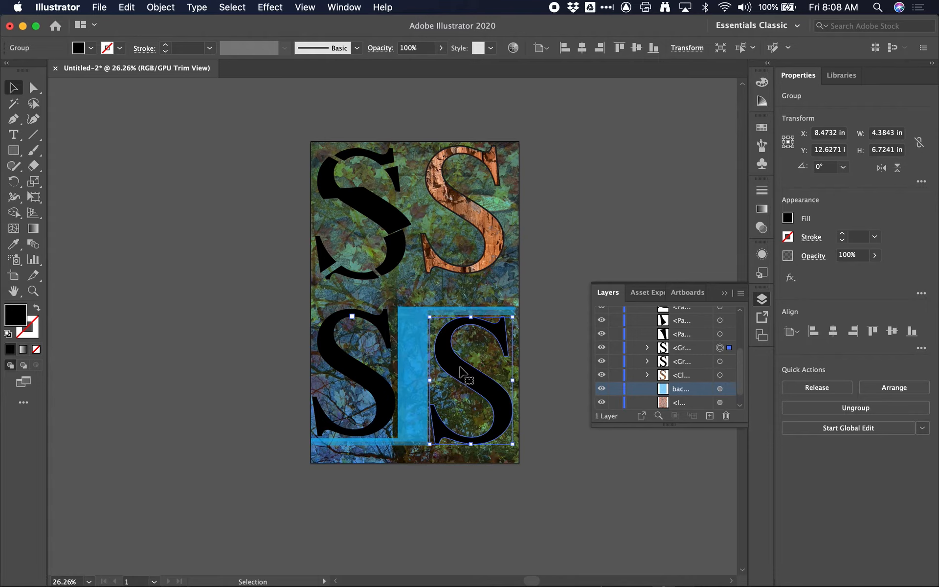
{"action": "left_click", "coordinate": [383, 374], "text": "shift"}
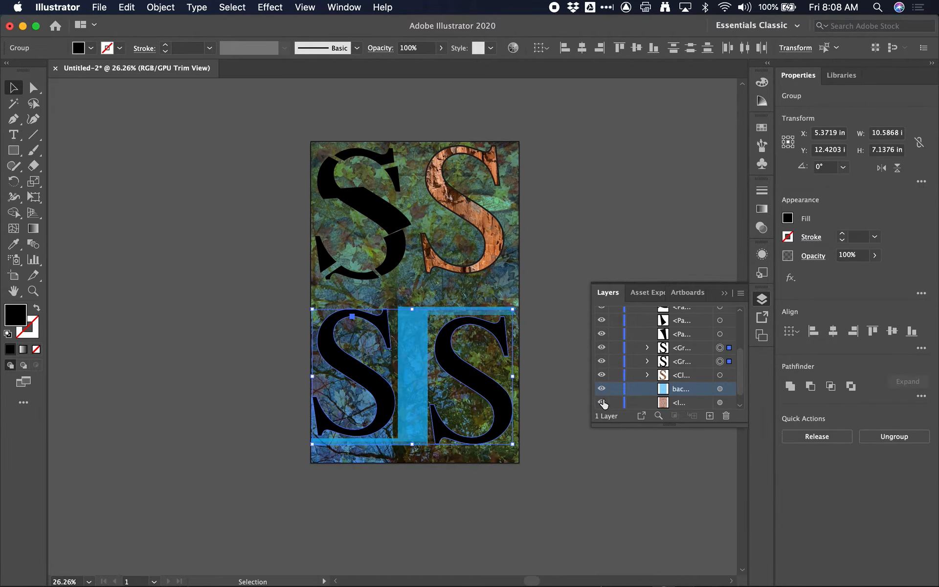
Lock the blue background rectangle and both photos beneath it
{"action": "scroll", "coordinate": [655, 377], "scroll_direction": "down", "scroll_amount": 1}
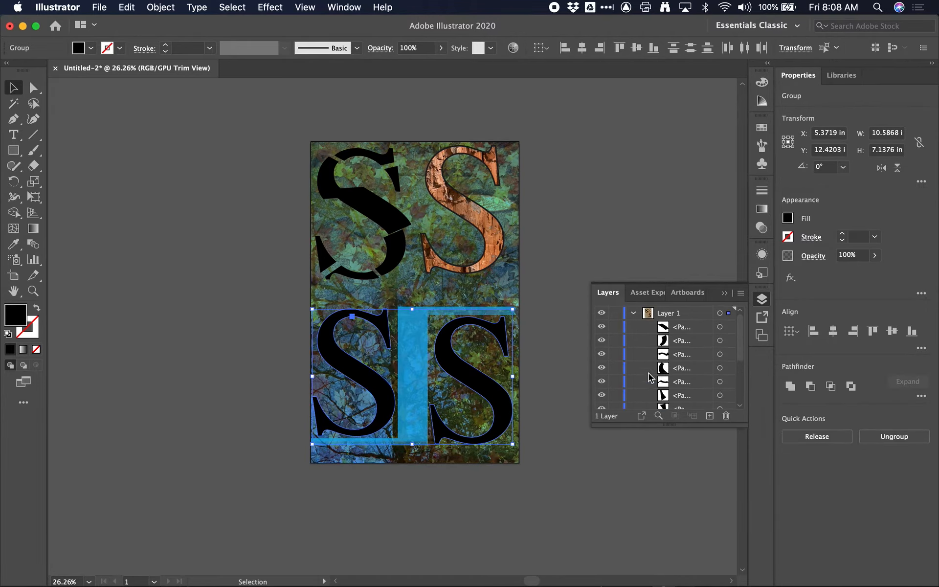
{"action": "left_click", "coordinate": [602, 375]}
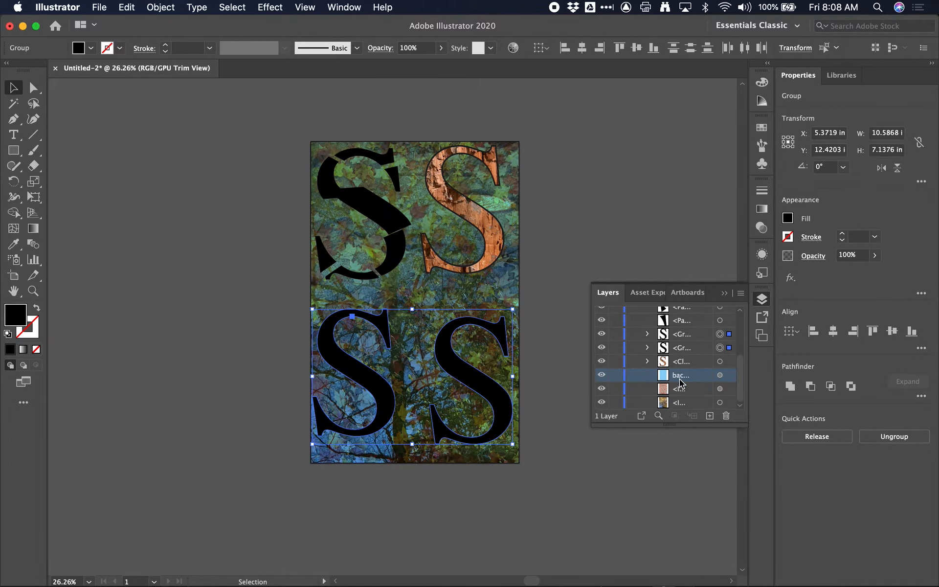
{"action": "left_click", "coordinate": [615, 376]}
{"action": "left_click", "coordinate": [614, 390]}
{"action": "left_click", "coordinate": [614, 401]}
Fill both lower S letters with white (ffffff)
{"action": "key", "text": "super+minus"}
{"action": "key", "text": "super+plus"}
{"action": "key", "text": "super+plus"}
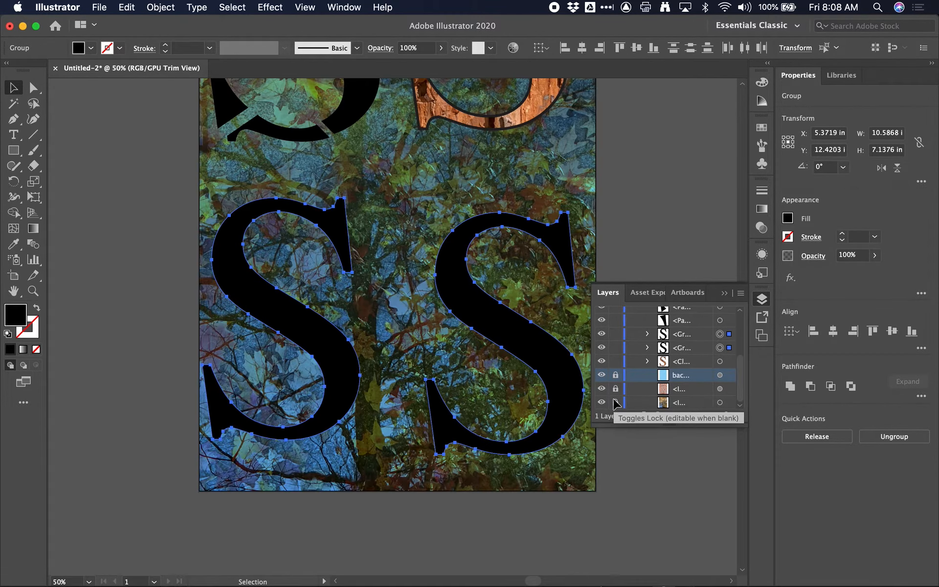
{"action": "double_click", "coordinate": [20, 317]}
{"action": "mouse_move", "coordinate": [117, 369]}
{"action": "left_mouse_down"}
{"action": "mouse_move", "coordinate": [132, 377]}
{"action": "mouse_move", "coordinate": [185, 337]}
{"action": "mouse_move", "coordinate": [187, 346]}
{"action": "left_mouse_up"}
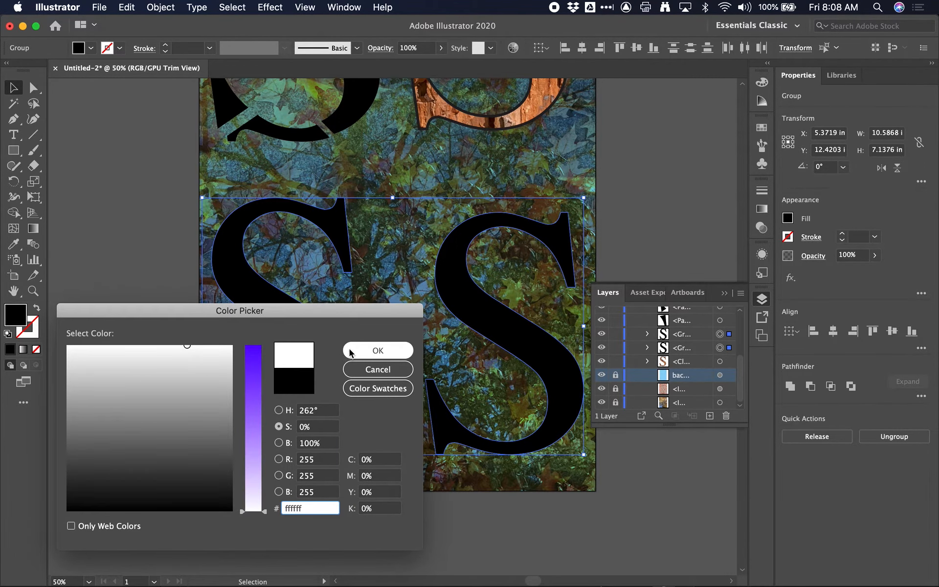
{"action": "left_click", "coordinate": [351, 352]}
{"action": "key", "text": "super+0"}
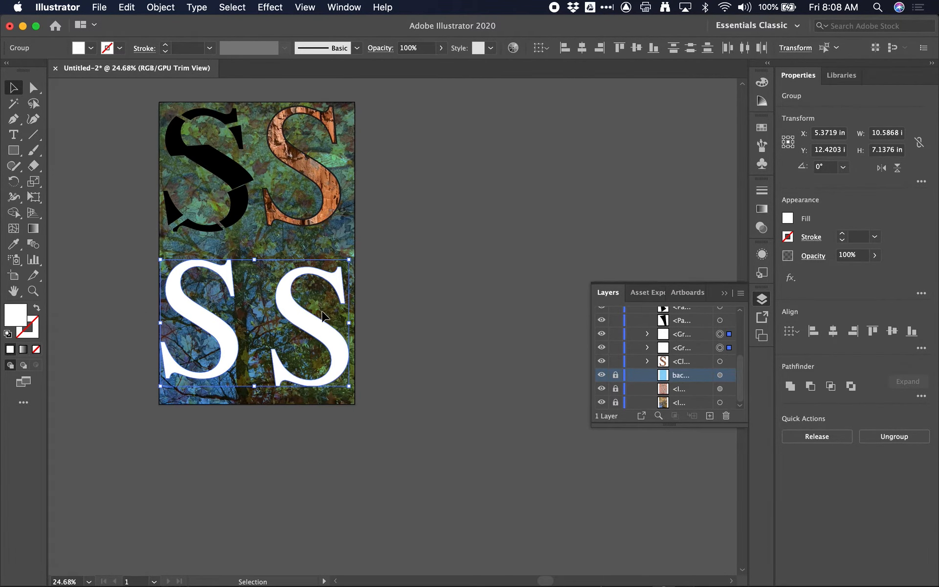
{"action": "left_click", "coordinate": [201, 325]}
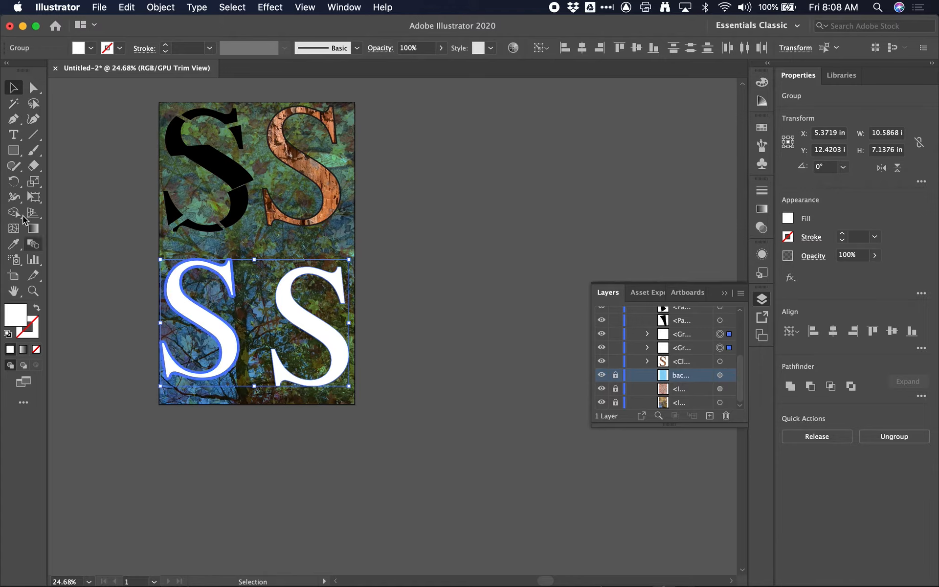
Draw a rectangle about 18.0 by 6.3 in across the lower parts of the white S letters and fill it red
{"action": "left_click", "coordinate": [14, 150]}
{"action": "left_click_drag", "start_coordinate": [131, 312], "coordinate": [452, 424]}
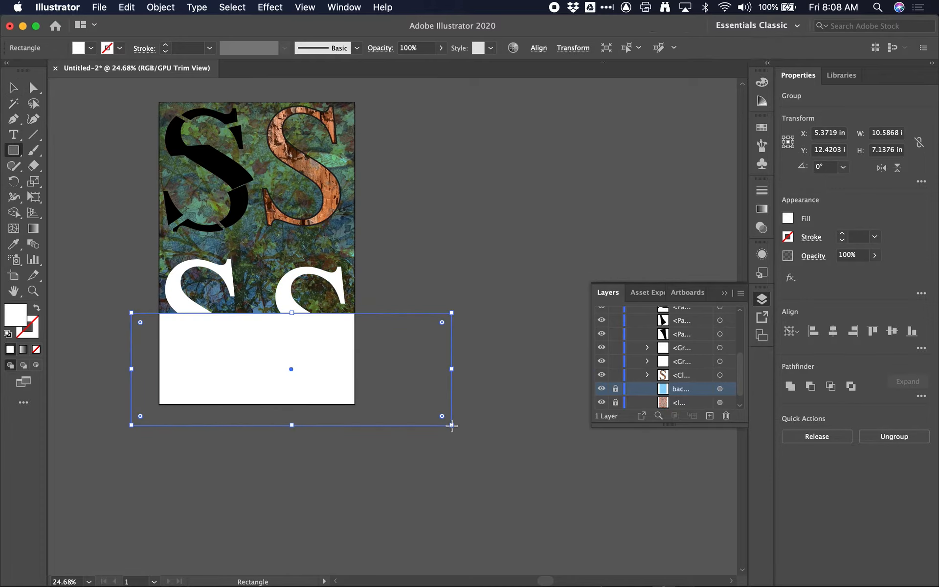
{"action": "double_click", "coordinate": [21, 325]}
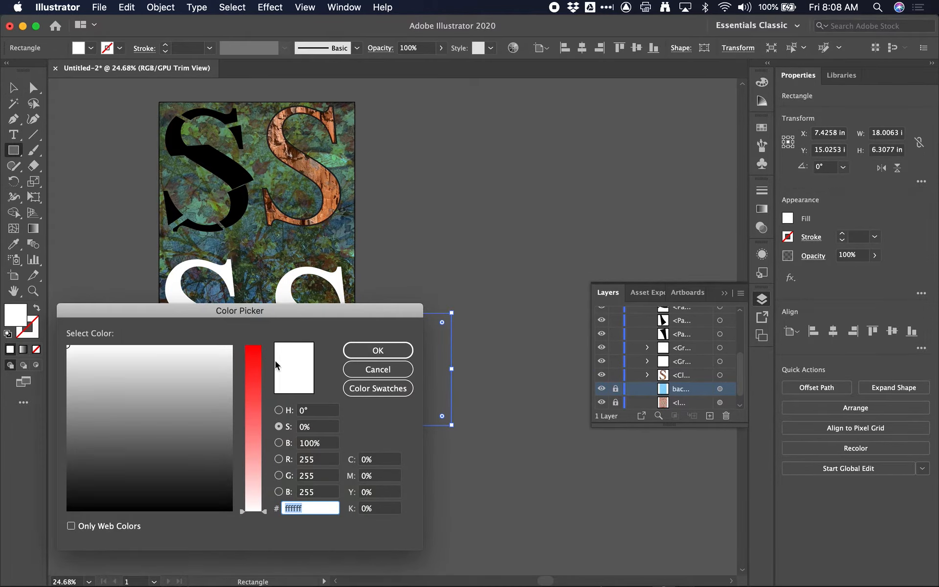
{"action": "left_click_drag", "start_coordinate": [251, 372], "coordinate": [252, 343]}
{"action": "left_click", "coordinate": [377, 351]}
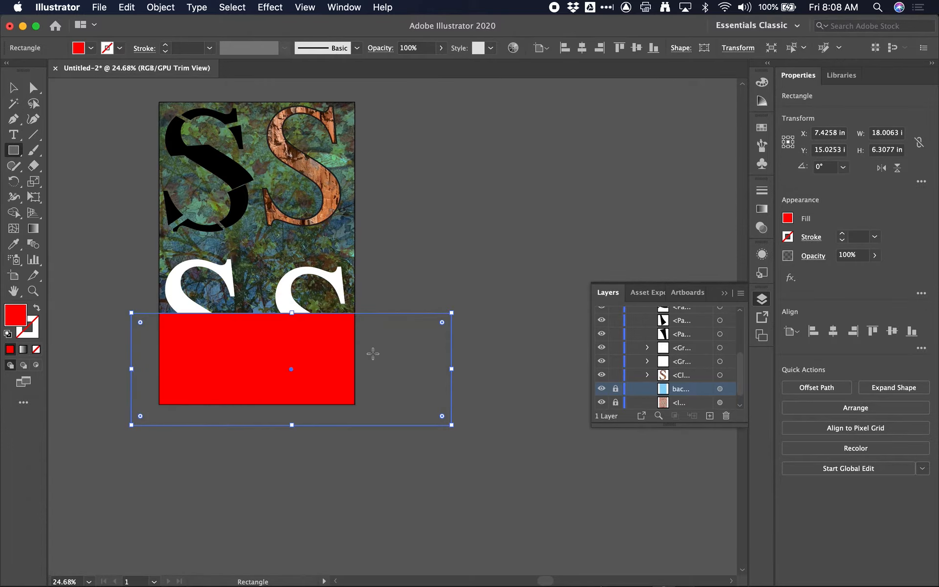
Set the red rectangle's blend mode to Multiply and move it to about X 7.06 in, Y 14.99 in
{"action": "left_click", "coordinate": [810, 258]}
{"action": "left_click", "coordinate": [731, 279]}
{"action": "left_click", "coordinate": [720, 327]}
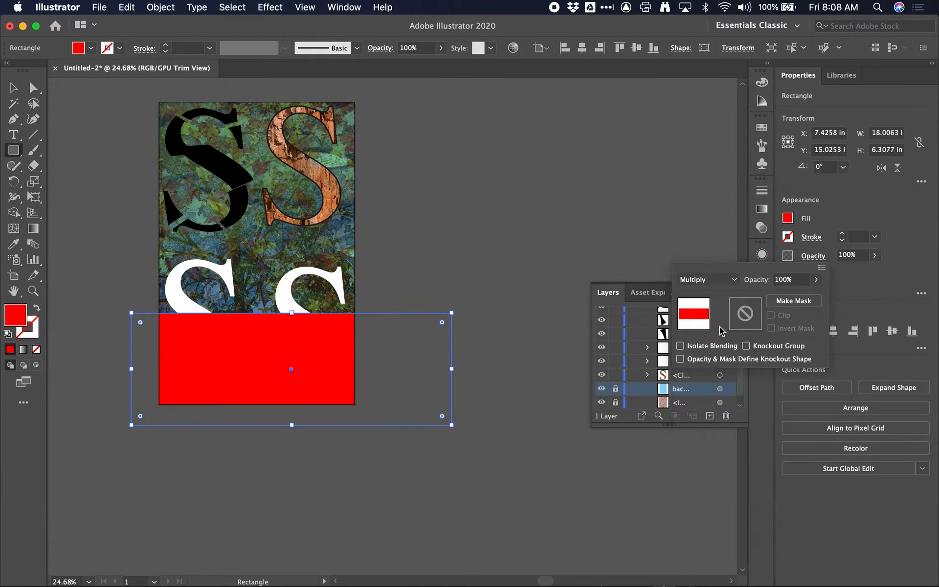
{"action": "left_click", "coordinate": [17, 88]}
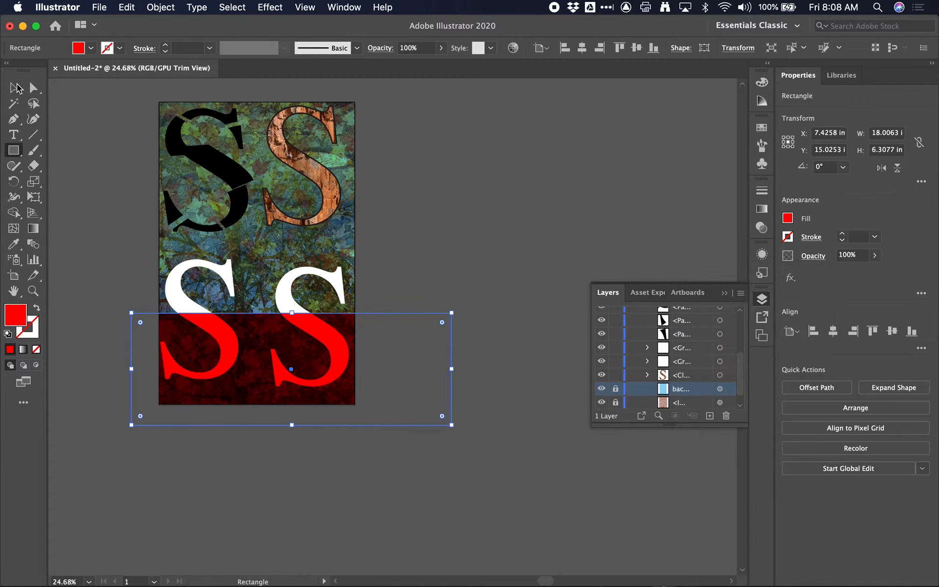
{"action": "key", "text": "v"}
{"action": "left_click", "coordinate": [472, 298]}
{"action": "mouse_move", "coordinate": [377, 366]}
{"action": "left_mouse_down"}
{"action": "mouse_move", "coordinate": [387, 352]}
{"action": "mouse_move", "coordinate": [369, 405]}
{"action": "mouse_move", "coordinate": [379, 373]}
{"action": "left_mouse_up"}
Reduce the red Multiply rectangle's opacity to 30%
{"action": "left_click", "coordinate": [813, 256]}
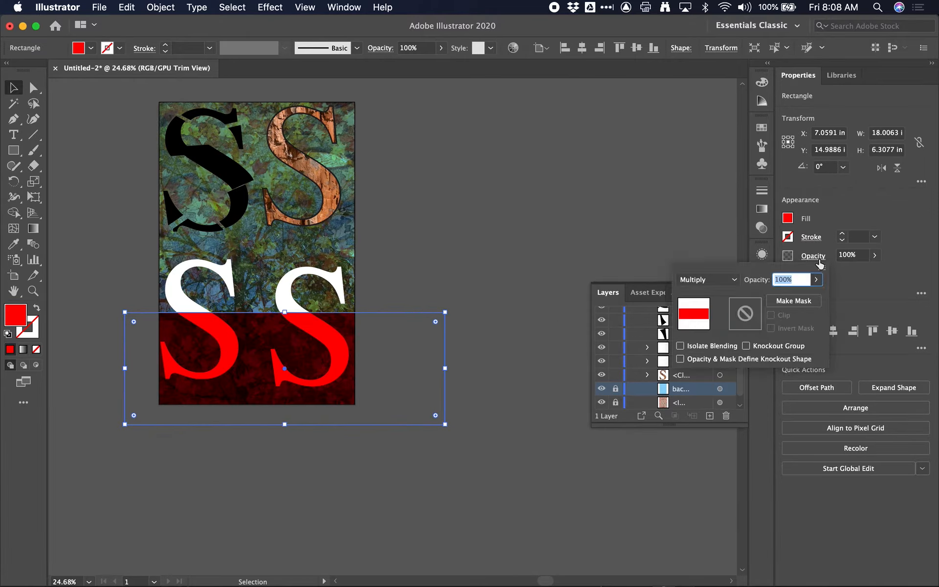
{"action": "left_click", "coordinate": [816, 280]}
{"action": "left_click_drag", "start_coordinate": [812, 295], "coordinate": [782, 299]}
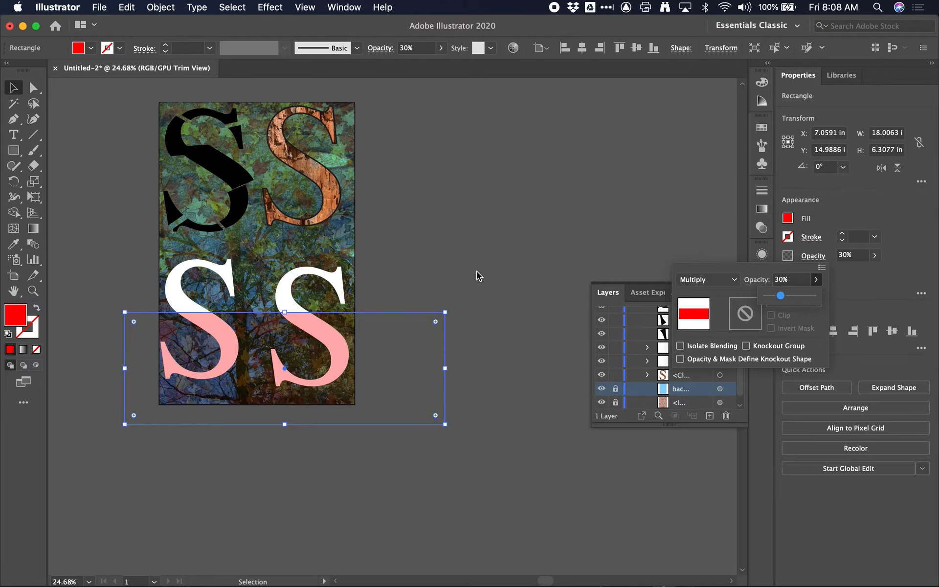
{"action": "left_click", "coordinate": [317, 179]}
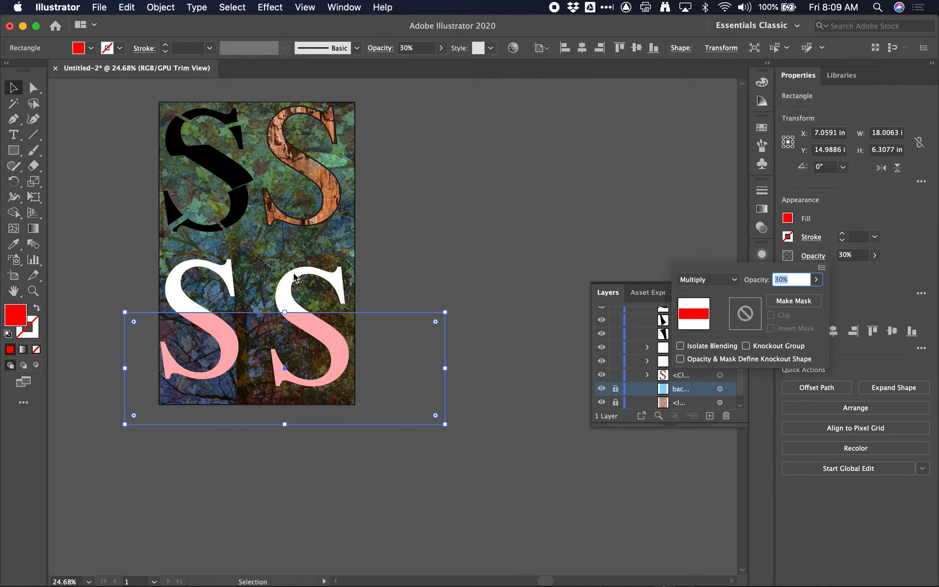
{"action": "left_click", "coordinate": [33, 90]}
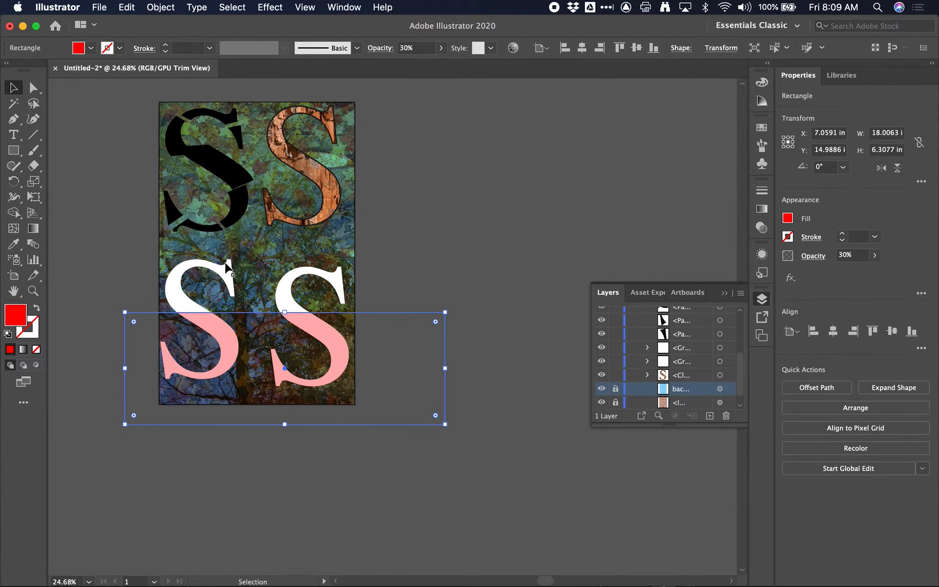
Narrow the lower red rectangle from its right edge to a width of about 14.3 in
{"action": "scroll", "coordinate": [256, 259], "scroll_direction": "up", "scroll_amount": 3}
{"action": "scroll", "coordinate": [256, 259], "scroll_direction": "left", "scroll_amount": 2}
{"action": "scroll", "coordinate": [257, 259], "scroll_direction": "up", "scroll_amount": 2}
{"action": "scroll", "coordinate": [256, 260], "scroll_direction": "left", "scroll_amount": 1}
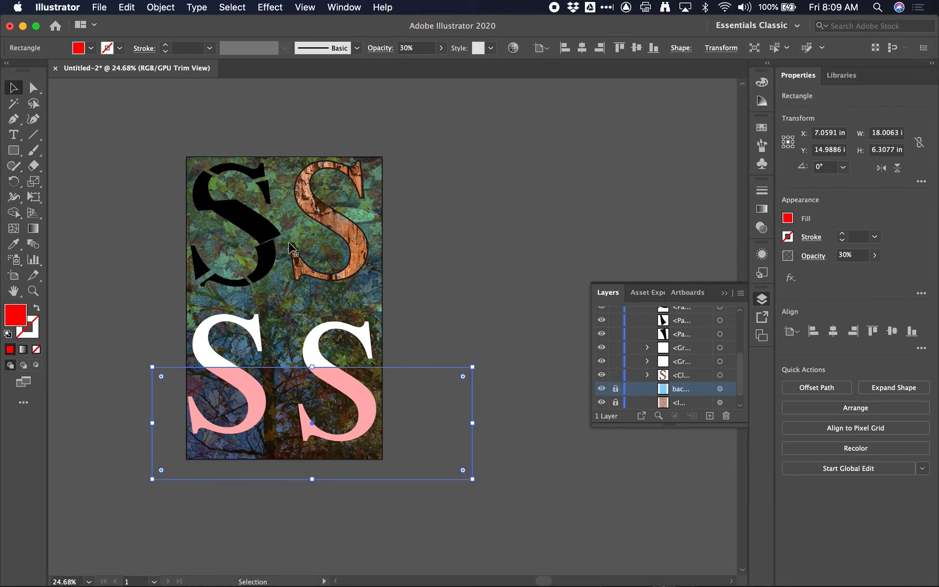
{"action": "scroll", "coordinate": [288, 247], "scroll_direction": "down", "scroll_amount": 2}
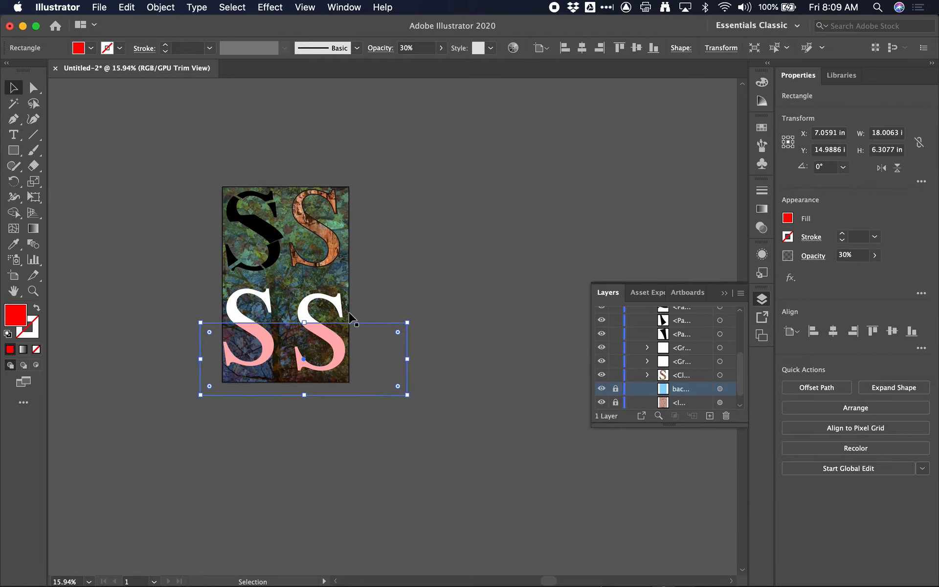
{"action": "left_click_drag", "start_coordinate": [410, 359], "coordinate": [365, 358]}
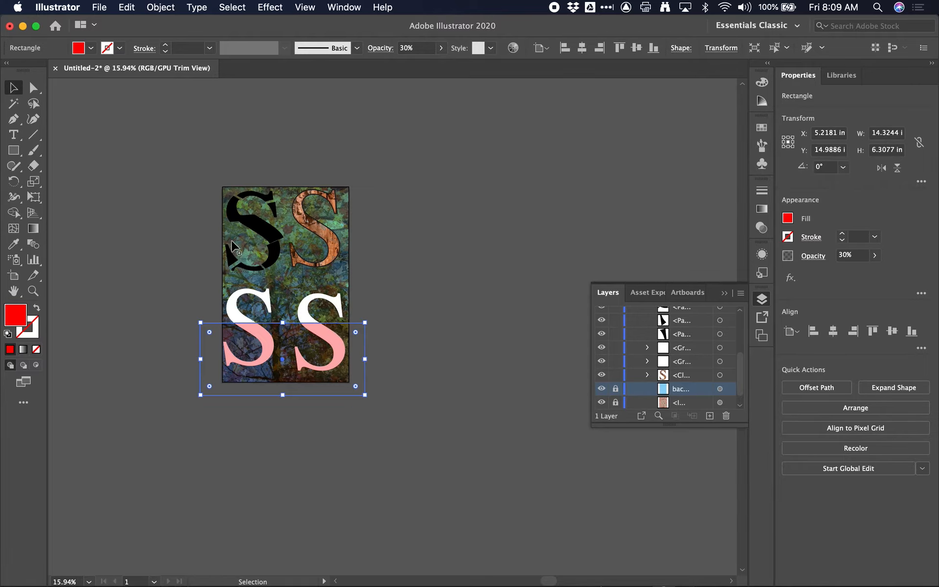
Draw a second red rectangle about 17.4 by 4.9 in over the upper S letters and set its blend mode to Normal
{"action": "left_click", "coordinate": [13, 150]}
{"action": "left_click_drag", "start_coordinate": [211, 173], "coordinate": [411, 229]}
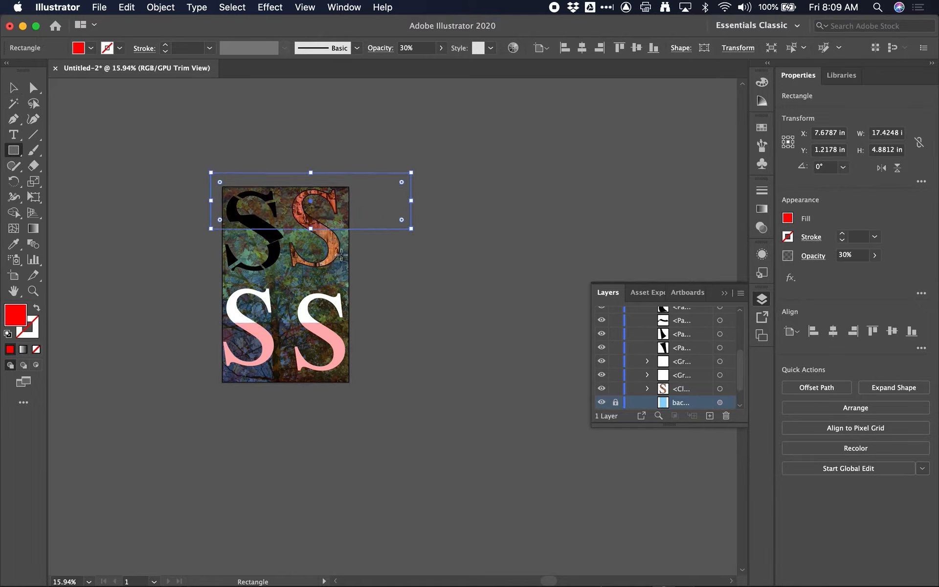
{"action": "left_click", "coordinate": [813, 256]}
{"action": "left_click", "coordinate": [735, 279]}
{"action": "left_click", "coordinate": [720, 291]}
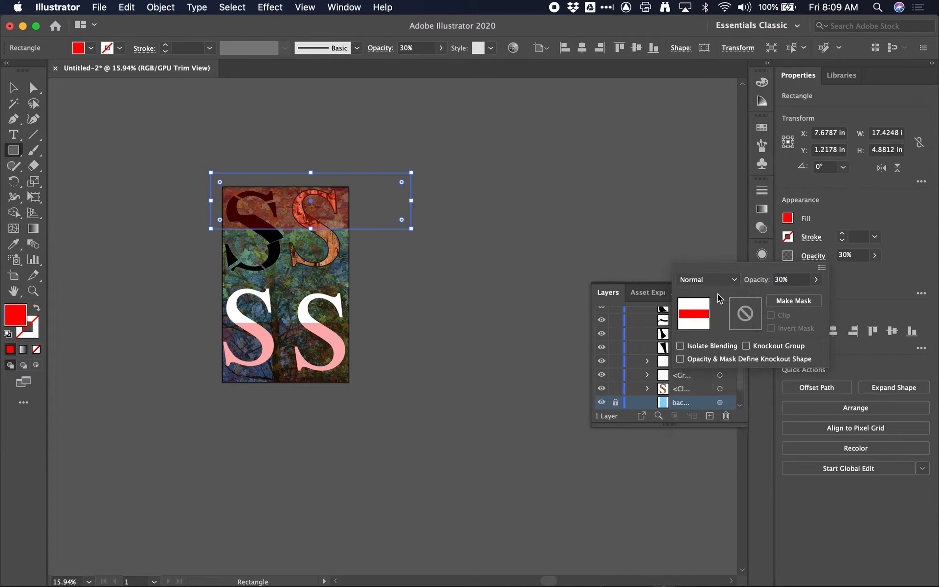
Set the upper rectangle's opacity to 100% and change its fill color to black (000000)
{"action": "left_click", "coordinate": [877, 258]}
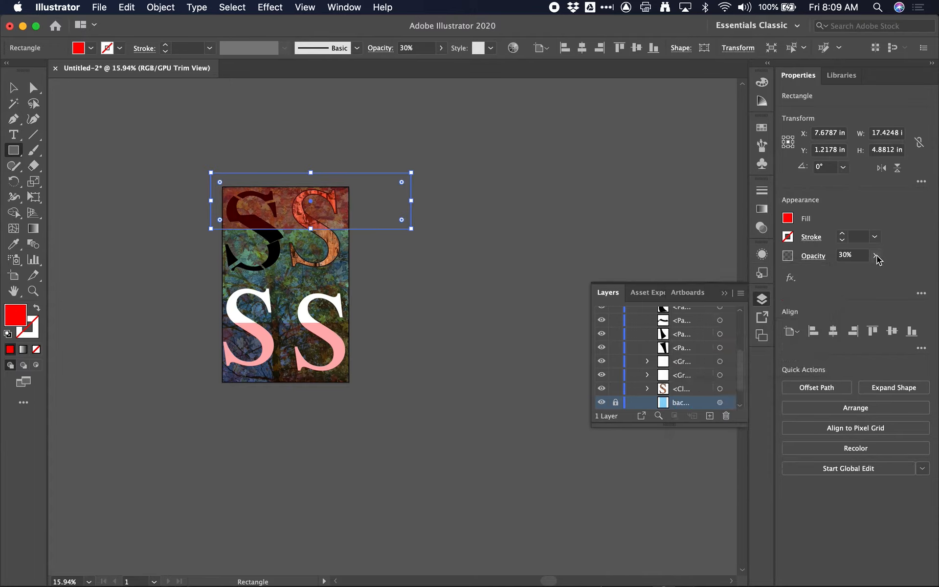
{"action": "left_click", "coordinate": [876, 255]}
{"action": "left_click_drag", "start_coordinate": [838, 271], "coordinate": [907, 269]}
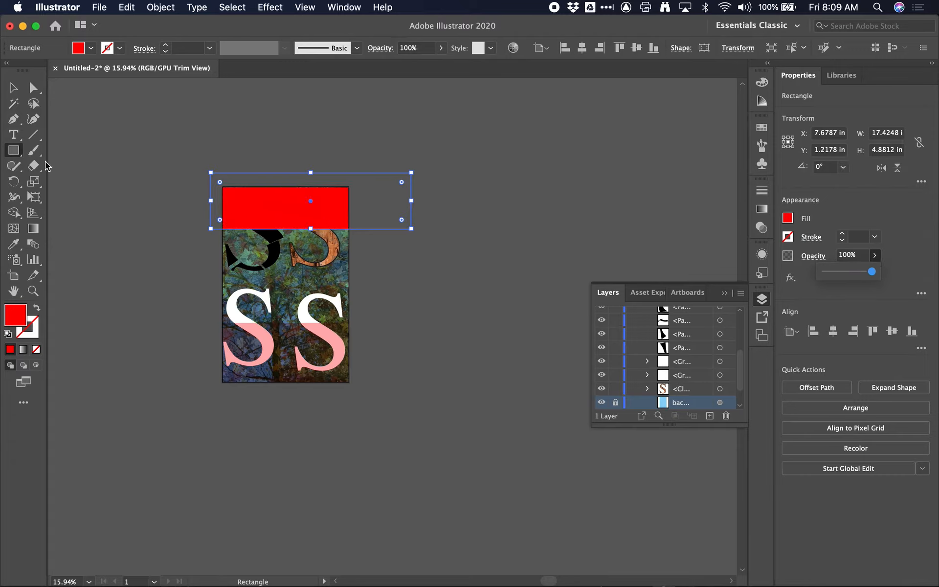
{"action": "double_click", "coordinate": [15, 314]}
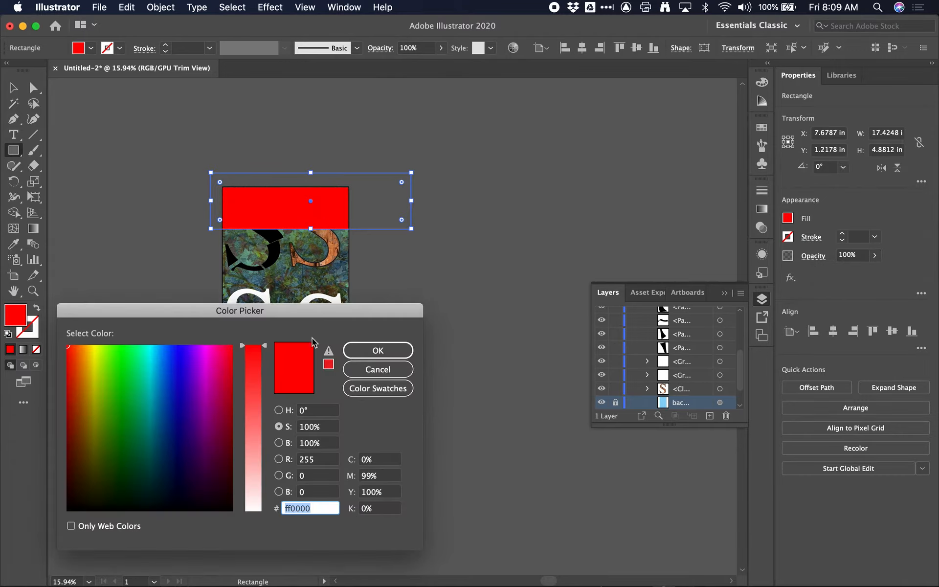
{"action": "type", "text": "ffffff"}
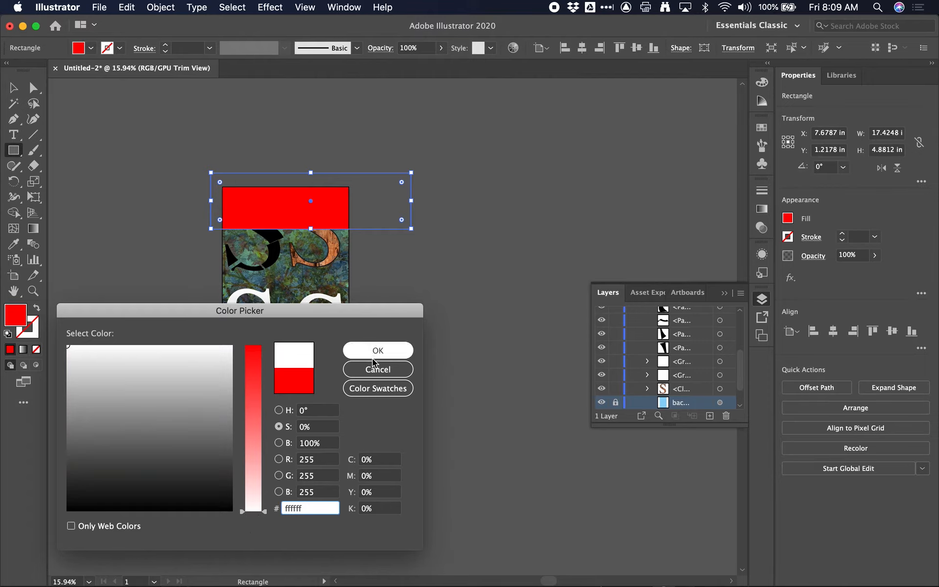
{"action": "left_click_drag", "start_coordinate": [178, 466], "coordinate": [171, 518]}
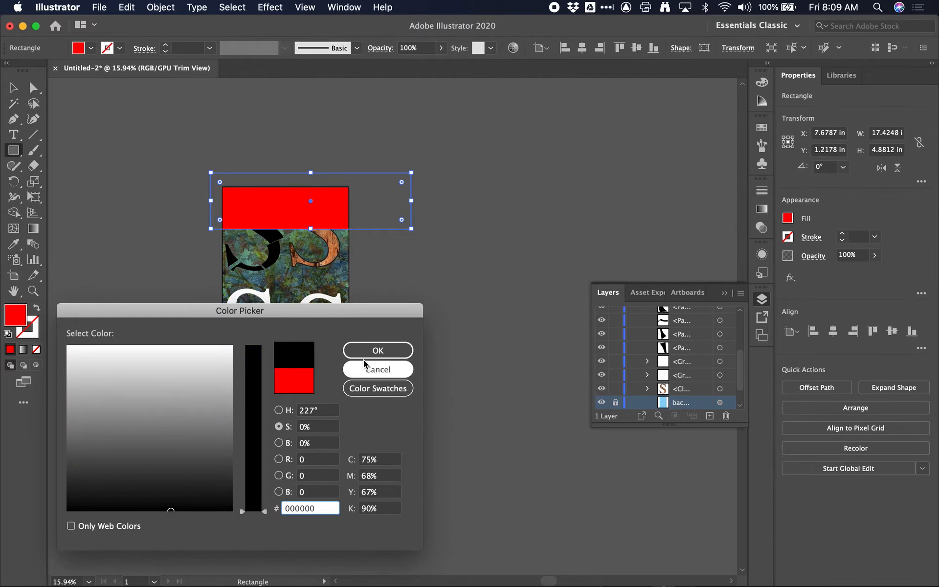
{"action": "left_click", "coordinate": [378, 350]}
Shrink the black rectangle to about 12.9 by 3.9 in and move it to about X 5.58 in, Y -0.05 in
{"action": "left_click_drag", "start_coordinate": [414, 229], "coordinate": [361, 217]}
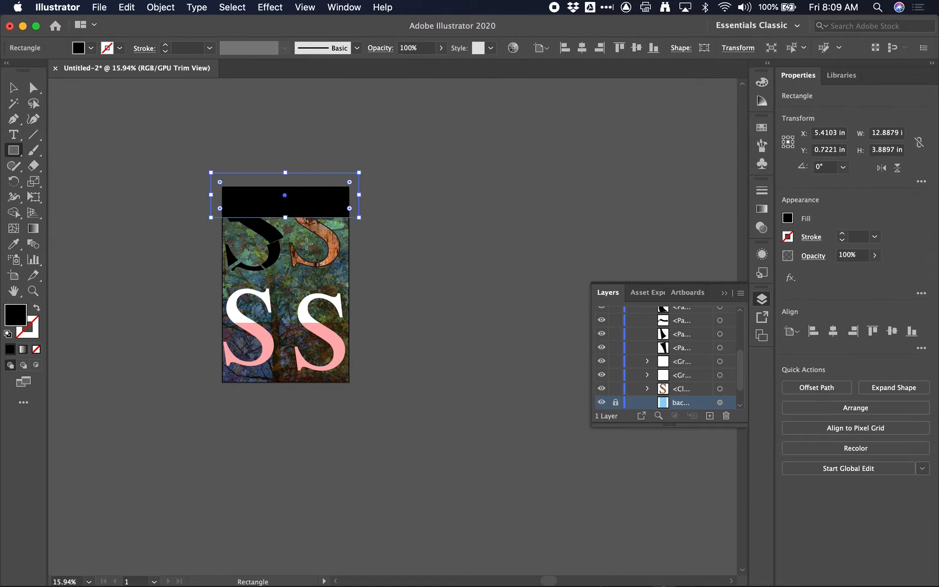
{"action": "left_click", "coordinate": [320, 172]}
{"action": "left_click", "coordinate": [517, 350]}
{"action": "left_click", "coordinate": [13, 88]}
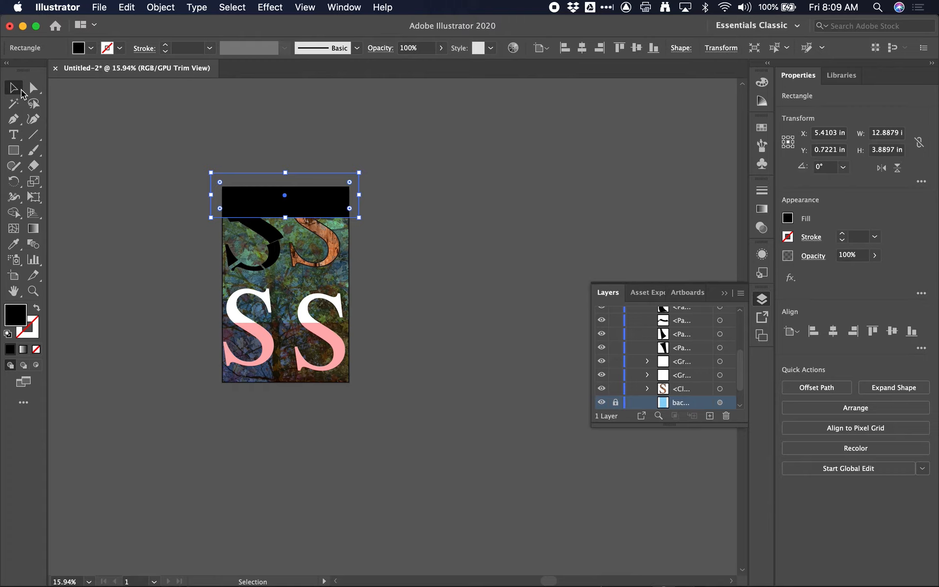
{"action": "left_click", "coordinate": [274, 250]}
{"action": "left_click", "coordinate": [383, 241]}
{"action": "left_click_drag", "start_coordinate": [317, 196], "coordinate": [316, 186]}
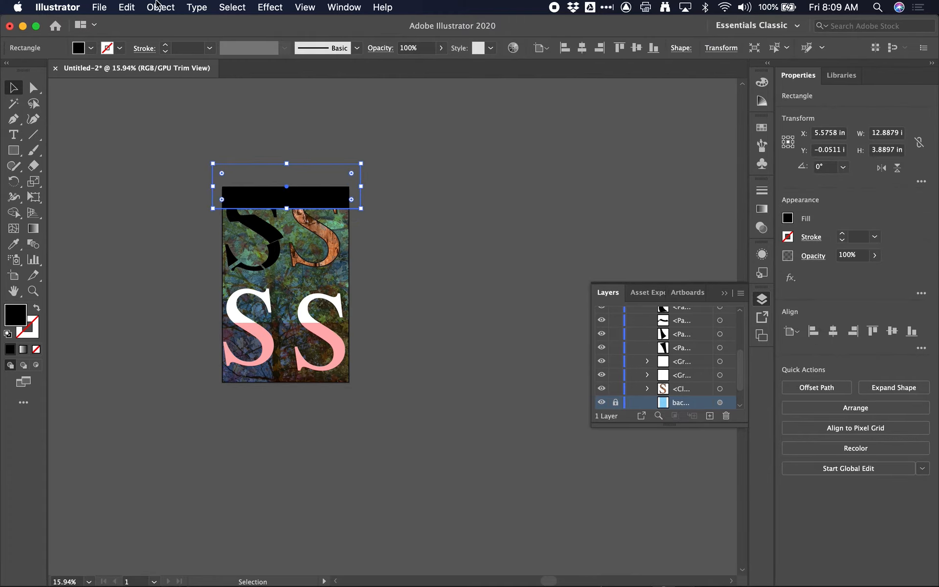
Save the document as an Adobe PDF named poster in the Gill Class folder, continuing to the PDF options
{"action": "left_click", "coordinate": [100, 7]}
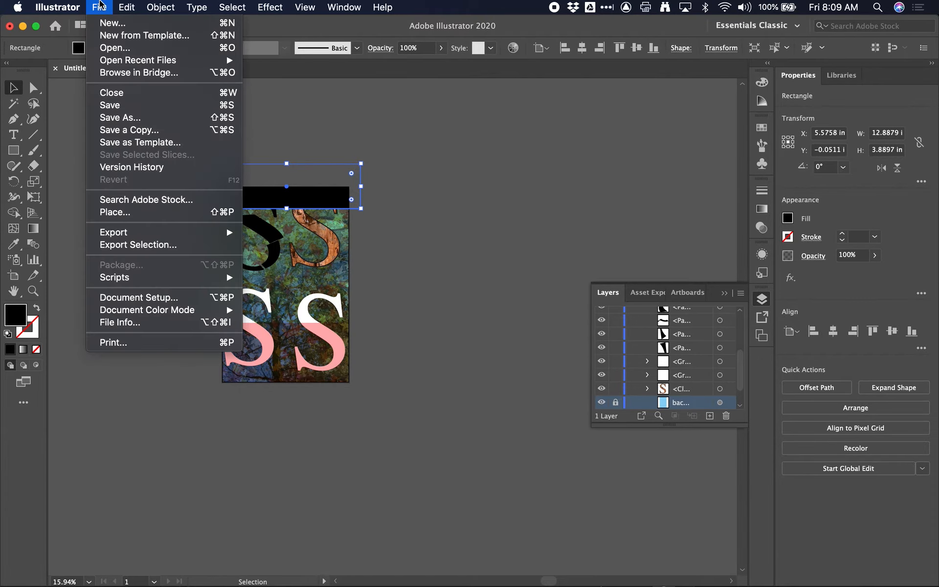
{"action": "left_click", "coordinate": [140, 118]}
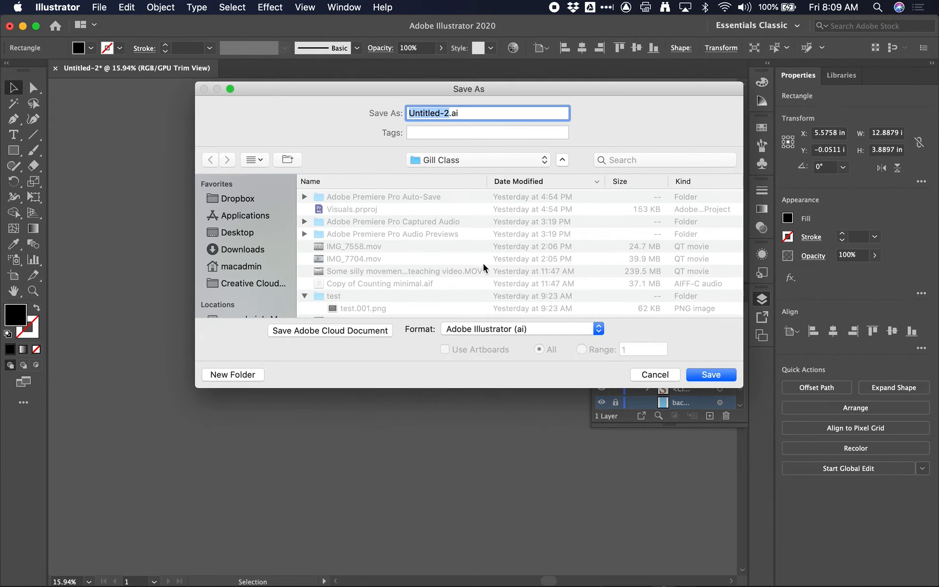
{"action": "left_click", "coordinate": [508, 331]}
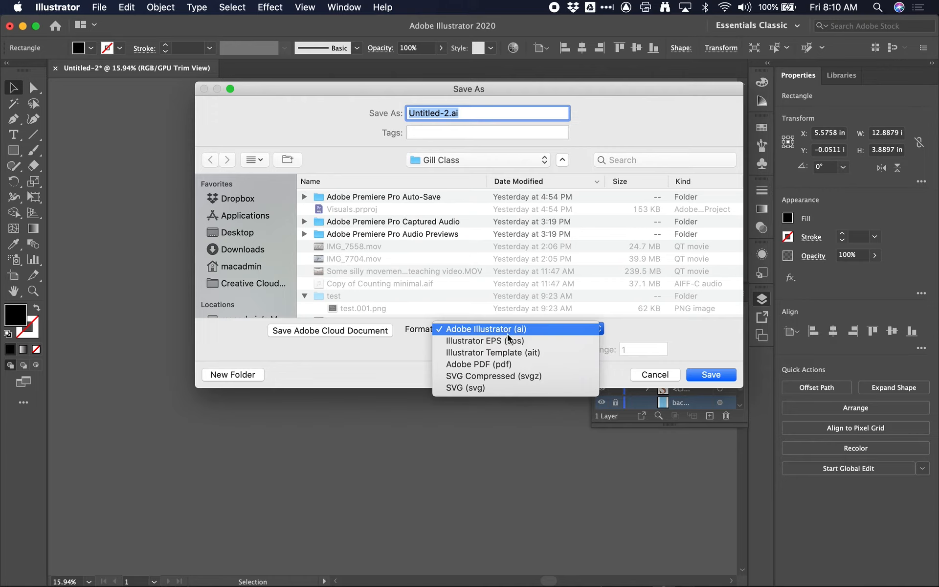
{"action": "left_click", "coordinate": [512, 366]}
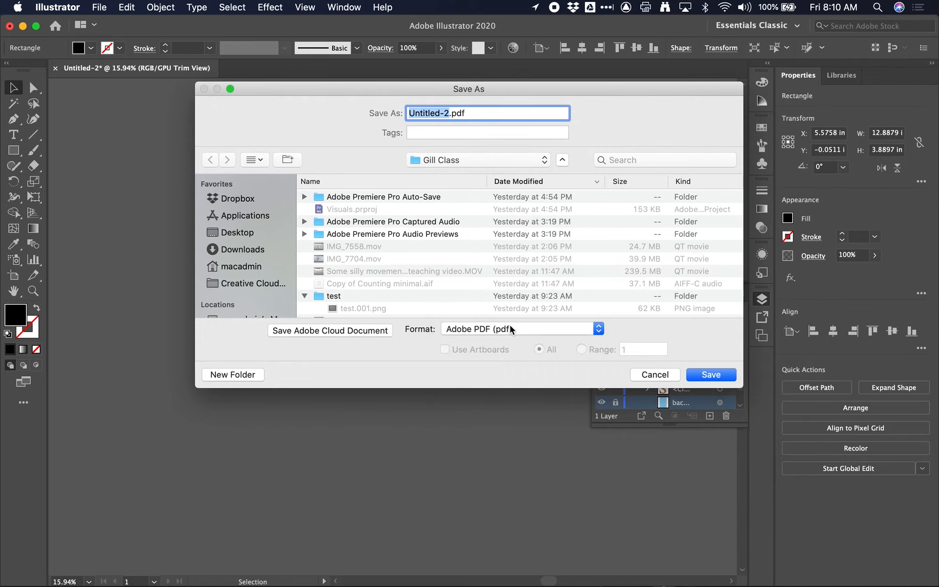
{"action": "double_click", "coordinate": [420, 115]}
{"action": "left_click", "coordinate": [451, 113]}
{"action": "left_click_drag", "start_coordinate": [451, 113], "coordinate": [324, 105]}
{"action": "type", "text": "poster"}
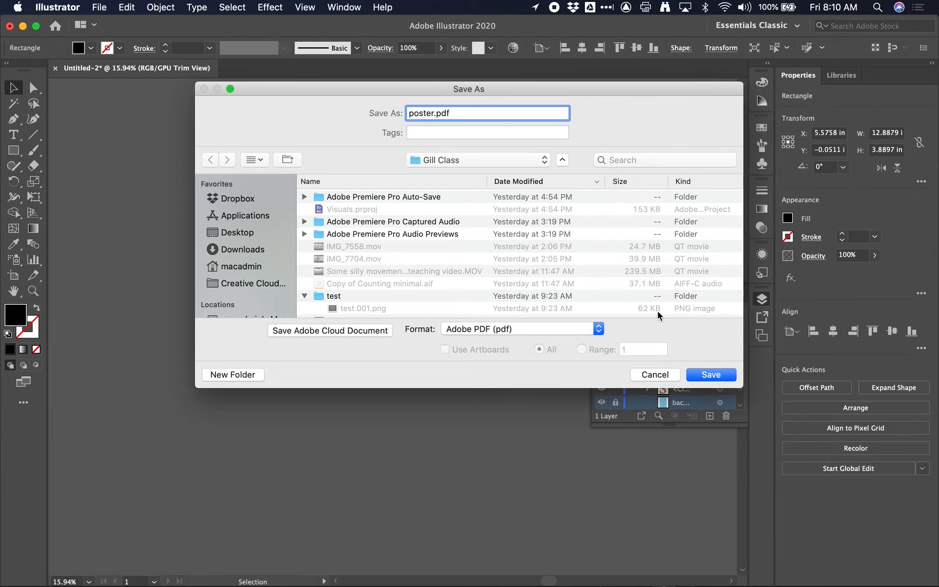
{"action": "left_click", "coordinate": [708, 375]}
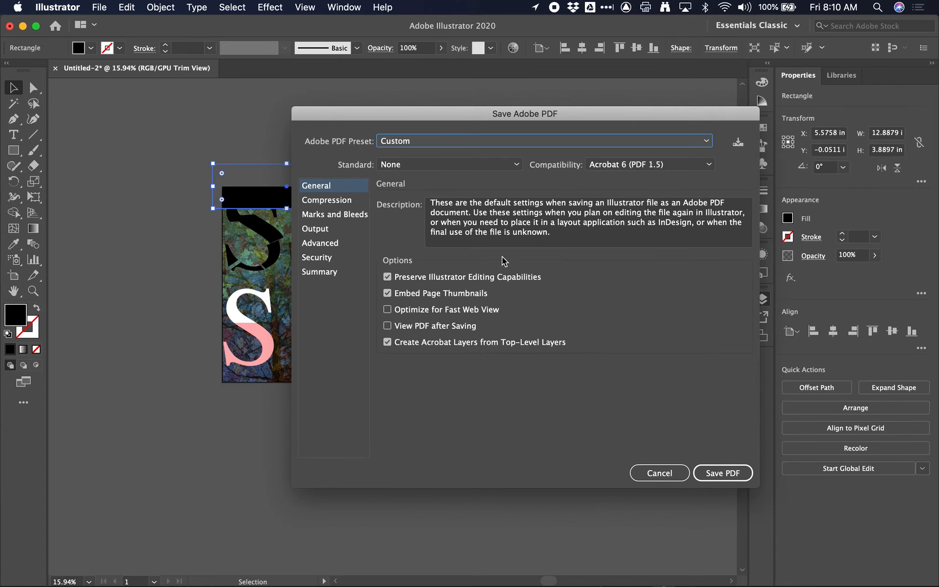
Turn on Trim Marks for the PDF with the document bleed settings in use
{"action": "left_click_drag", "start_coordinate": [479, 114], "coordinate": [376, 98]}
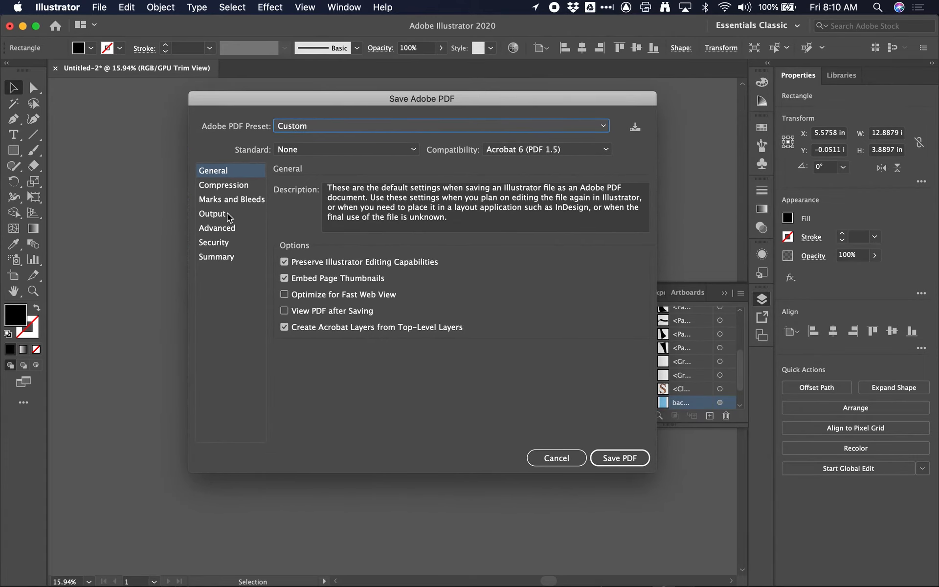
{"action": "left_click", "coordinate": [234, 188]}
{"action": "left_click", "coordinate": [235, 199]}
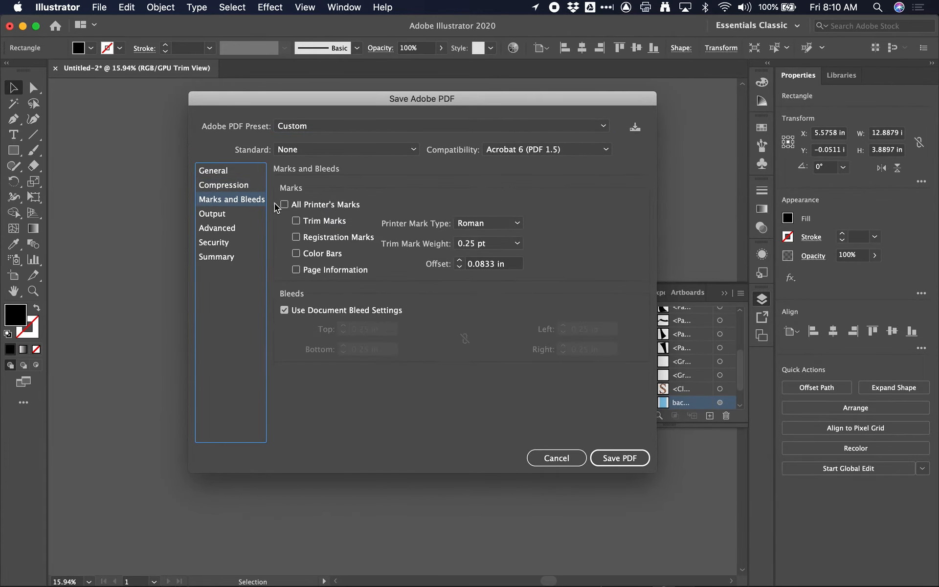
{"action": "left_click", "coordinate": [297, 222]}
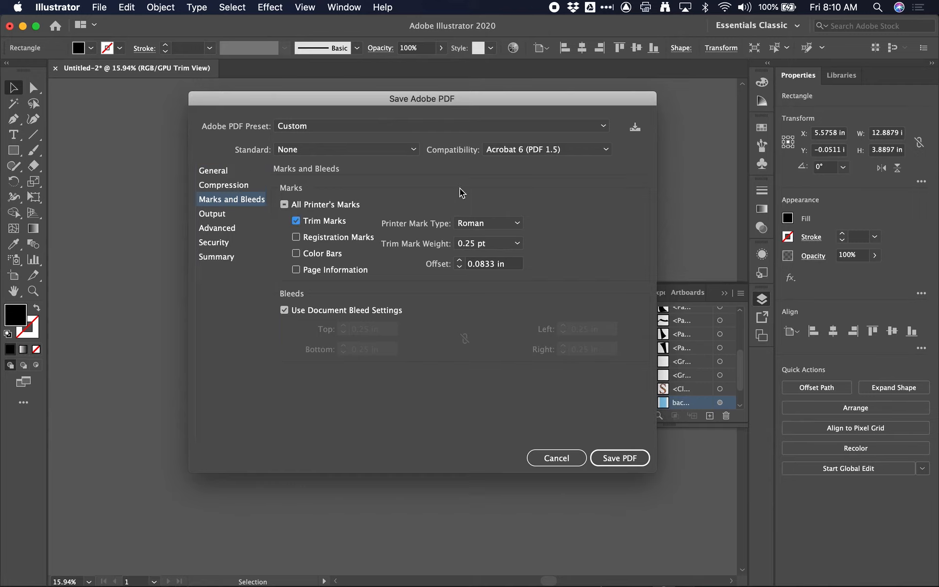
{"action": "left_click", "coordinate": [285, 311]}
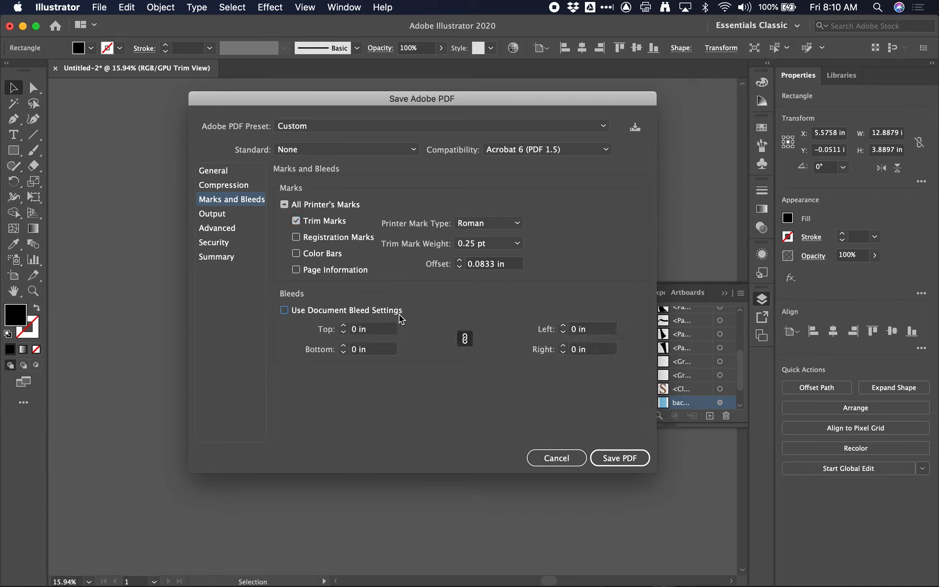
{"action": "left_click", "coordinate": [287, 312]}
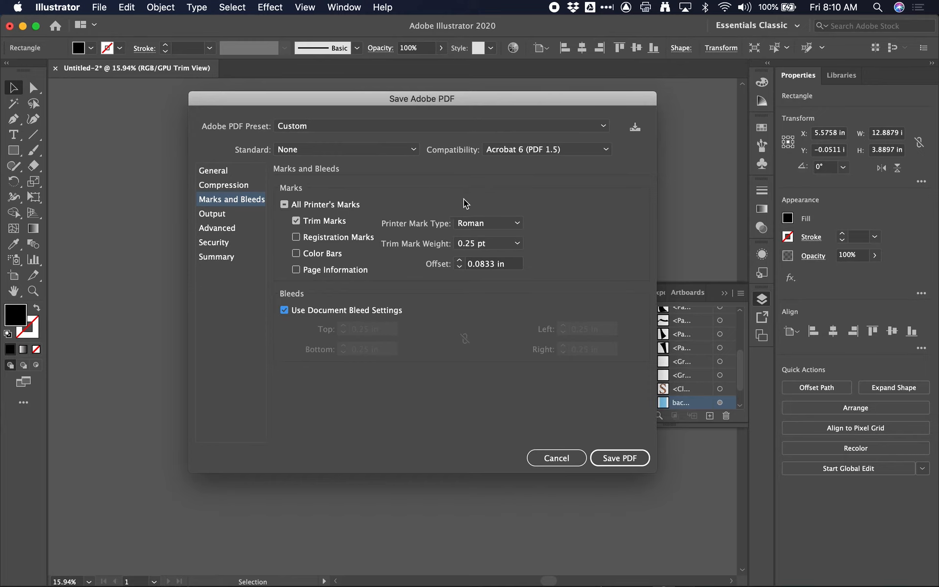
Apply the Press Quality preset to the PDF and enable Trim Marks and Use Document Bleed Settings
{"action": "left_click", "coordinate": [348, 128]}
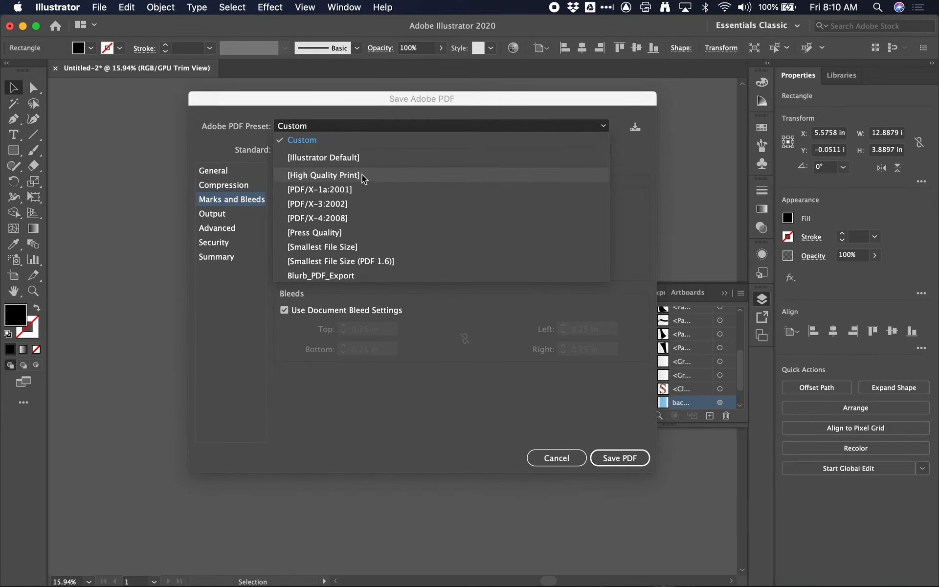
{"action": "left_click", "coordinate": [348, 233]}
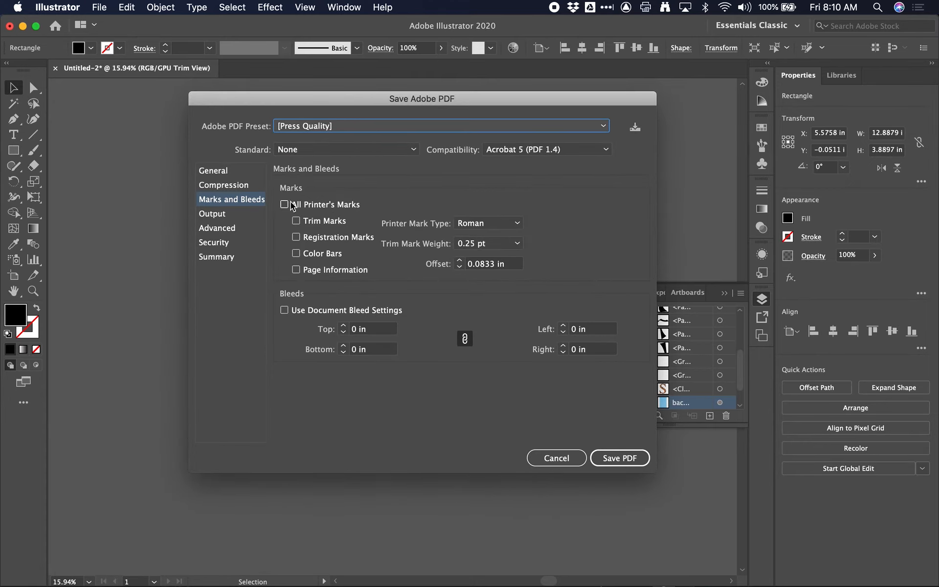
{"action": "left_click", "coordinate": [297, 221]}
{"action": "left_click", "coordinate": [285, 310]}
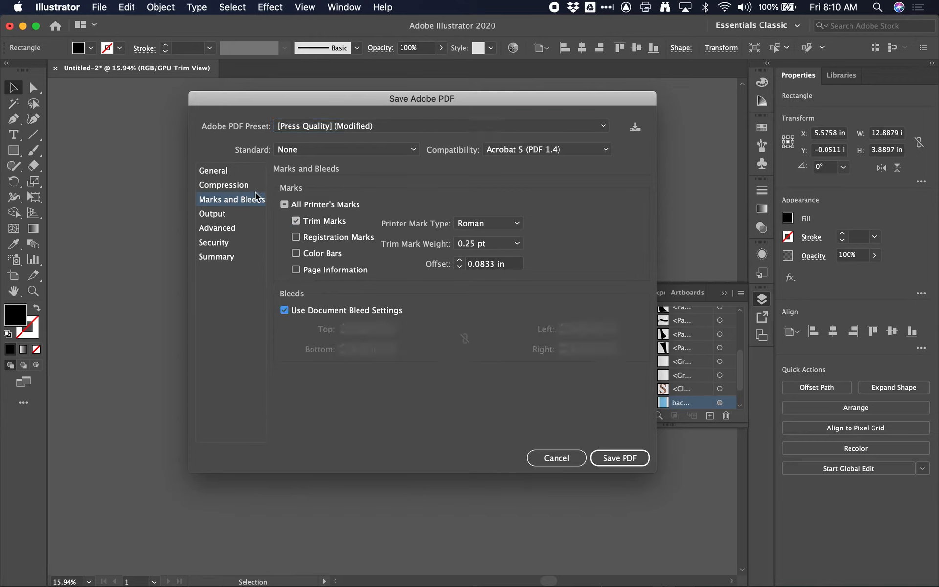
Review the PDF's compression and marks settings and save the PDF
{"action": "left_click", "coordinate": [228, 171]}
{"action": "left_click", "coordinate": [229, 185]}
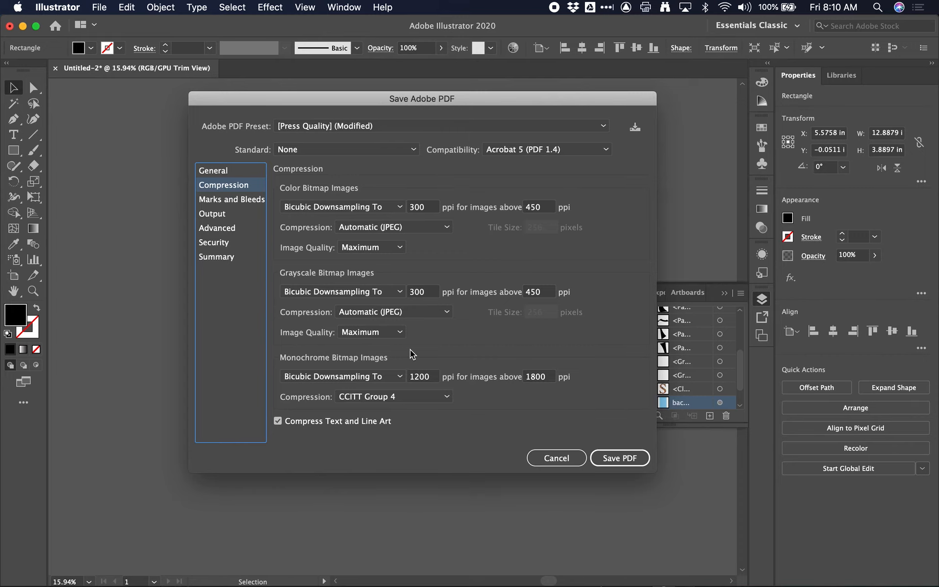
{"action": "left_click", "coordinate": [254, 200]}
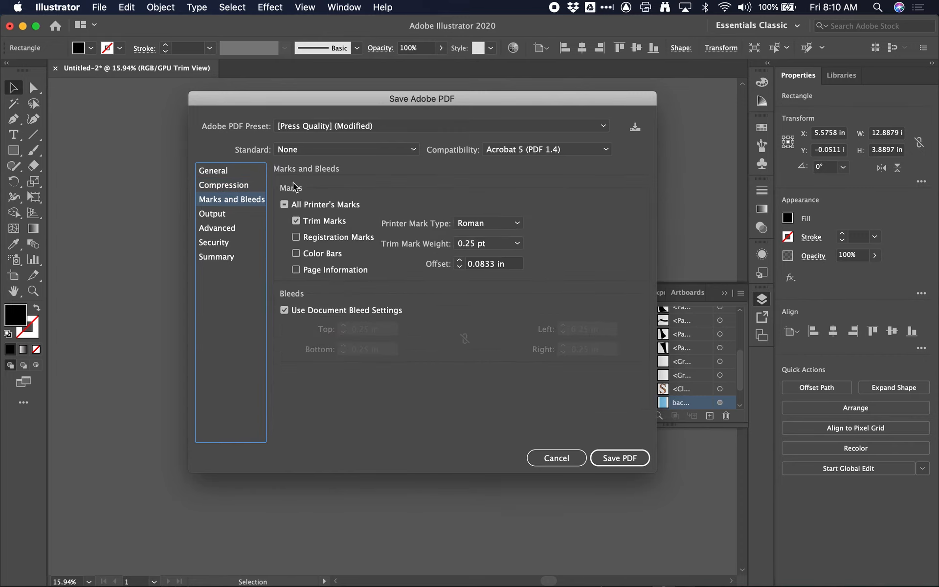
{"action": "left_click", "coordinate": [619, 459]}
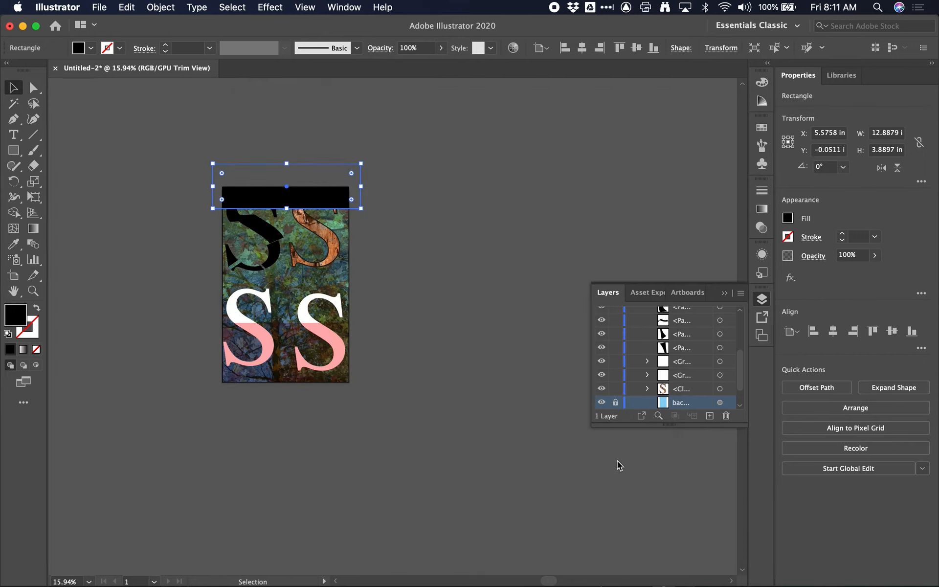
Switch to Finder, open the Gill Class folder on the Desktop, and take a quick look at poster.pdf
{"action": "key", "text": "super+Tab"}
{"action": "key", "text": "super+Tab"}
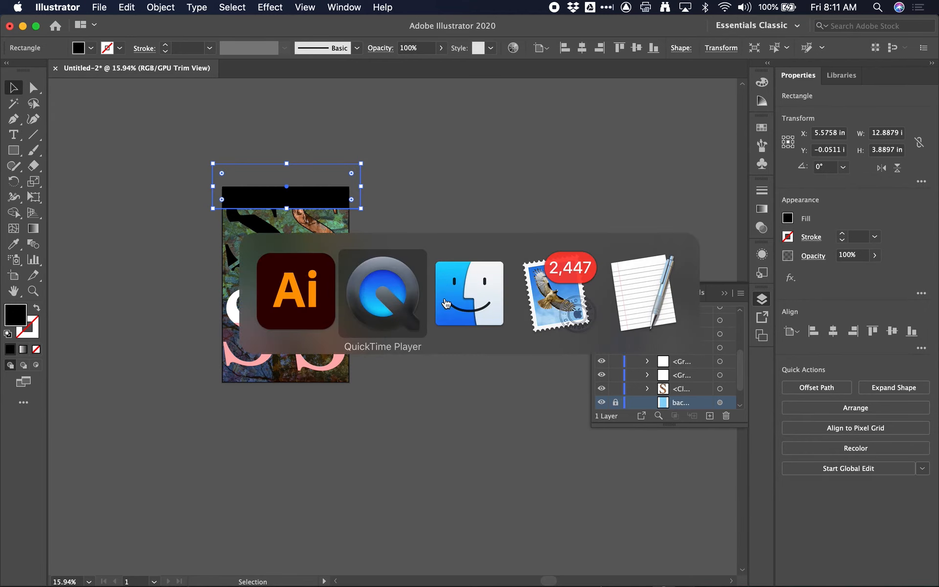
{"action": "key", "text": "super+n"}
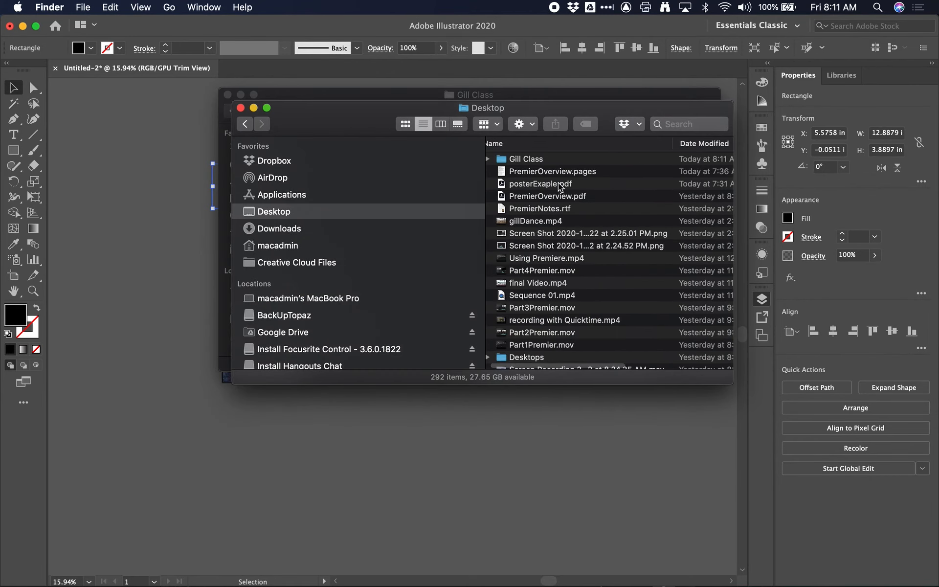
{"action": "left_click_drag", "start_coordinate": [612, 95], "coordinate": [517, 105]}
{"action": "double_click", "coordinate": [465, 157]}
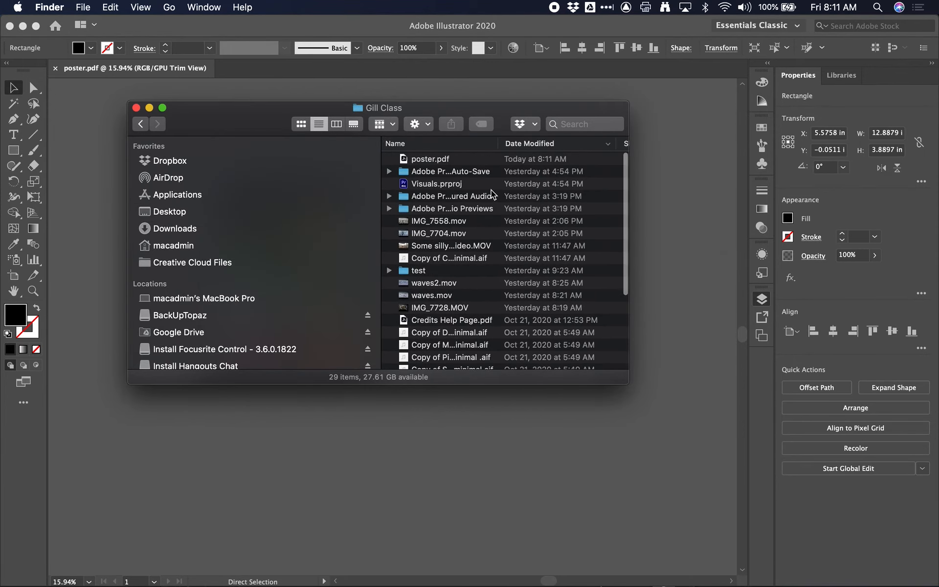
{"action": "left_click", "coordinate": [437, 159]}
{"action": "key", "text": "space"}
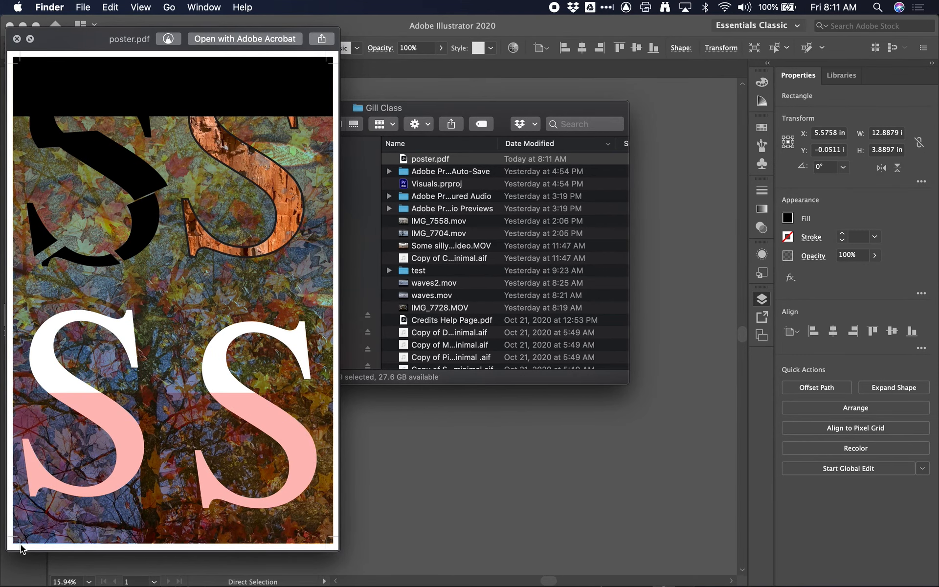
{"action": "key", "text": "space"}
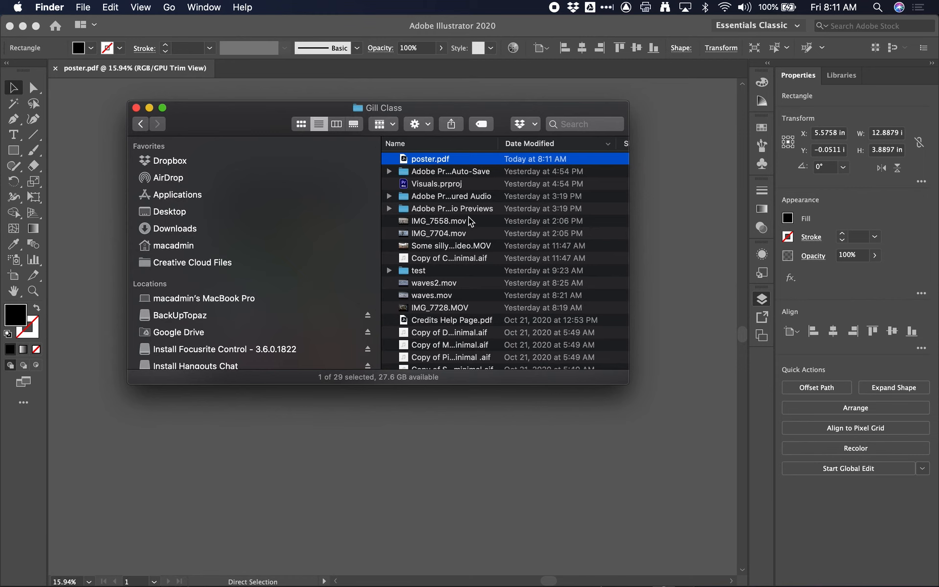
Open poster.pdf in Preview and examine the trim marks and bleed at the page corners
{"action": "right_click", "coordinate": [428, 159]}
{"action": "mouse_move", "coordinate": [504, 176]}
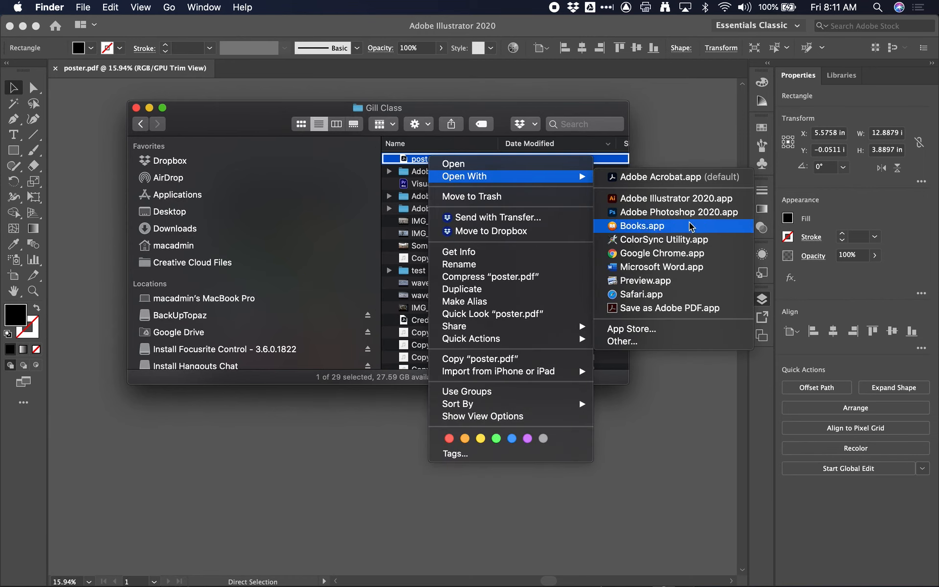
{"action": "left_click", "coordinate": [679, 281]}
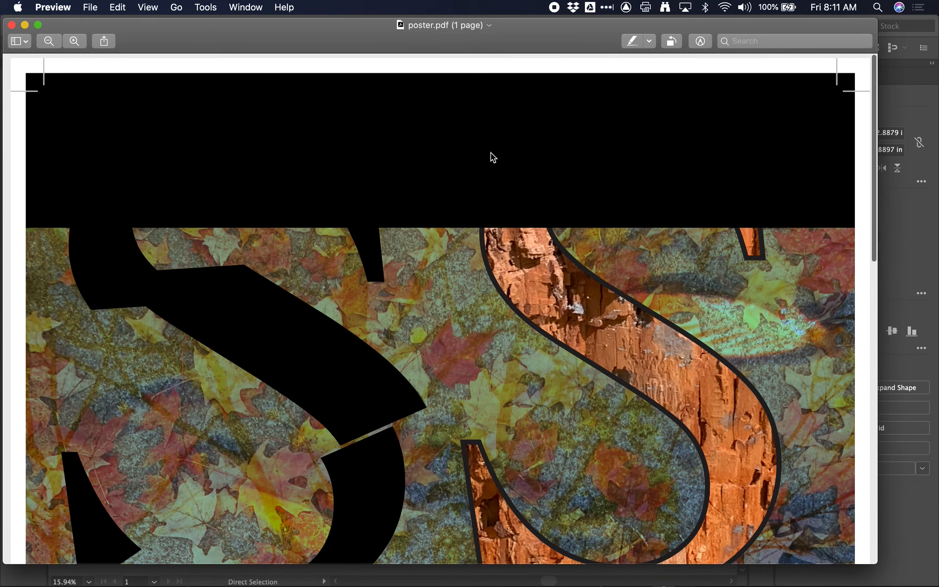
{"action": "scroll", "coordinate": [51, 260], "scroll_direction": "down", "scroll_amount": 10}
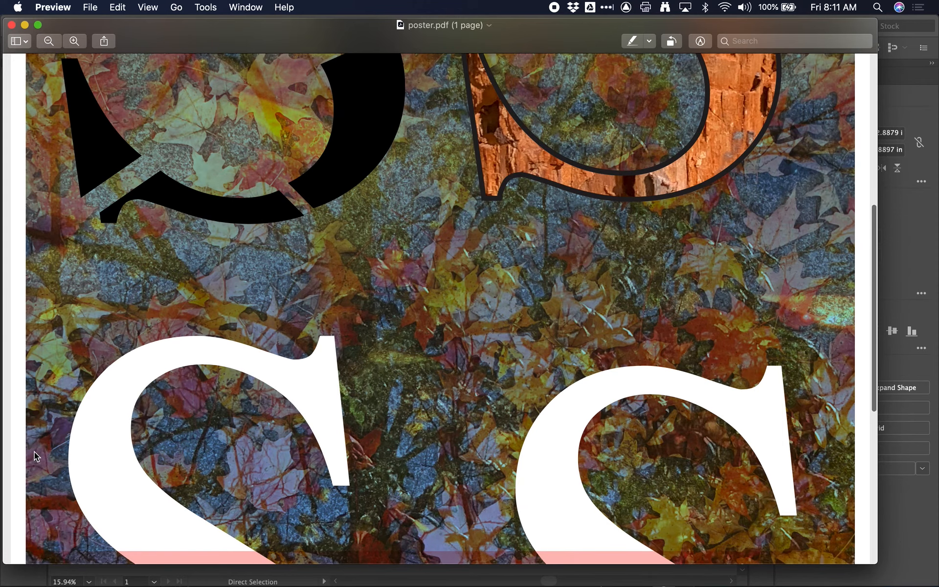
{"action": "scroll", "coordinate": [53, 480], "scroll_direction": "down", "scroll_amount": 10}
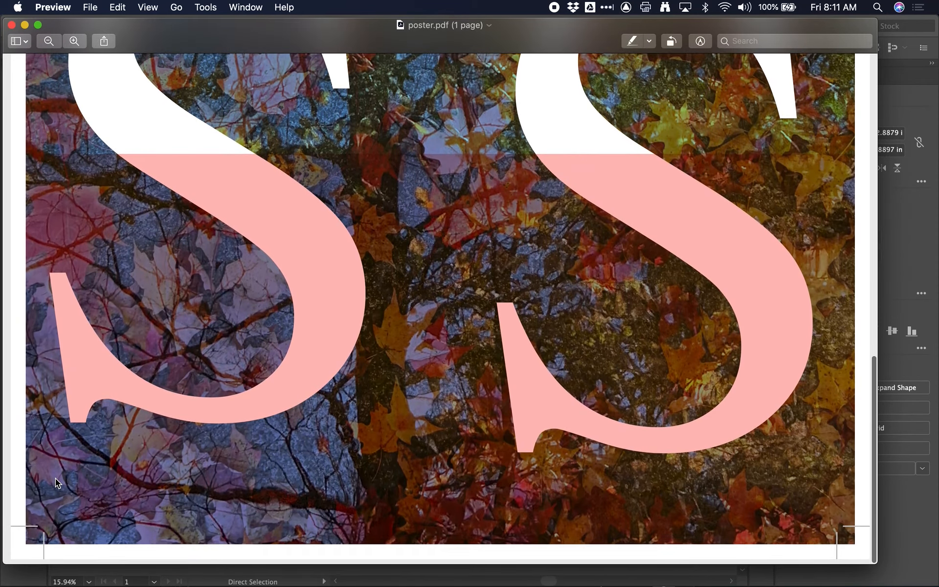
{"action": "scroll", "coordinate": [121, 477], "scroll_direction": "up", "scroll_amount": 18}
{"action": "scroll", "coordinate": [121, 477], "scroll_direction": "down", "scroll_amount": 5}
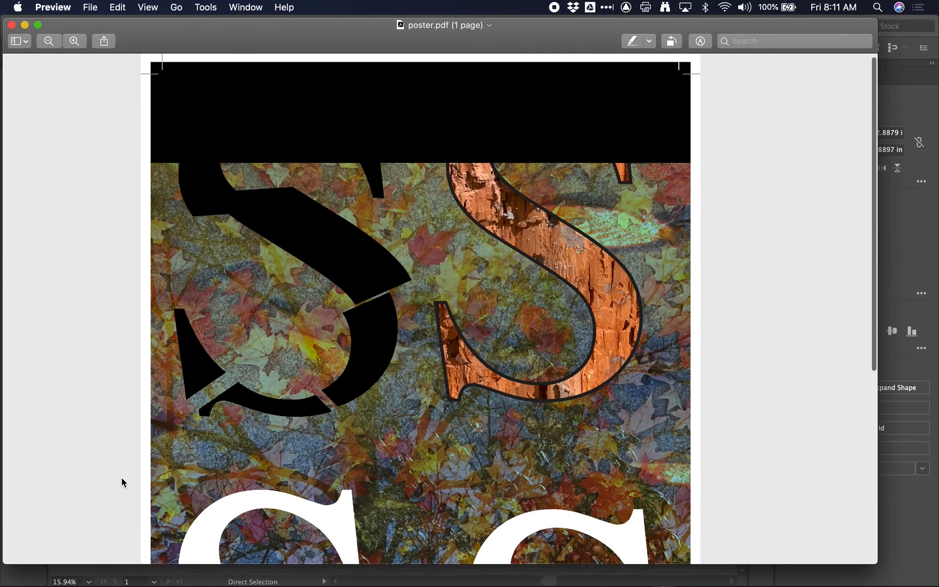
Examine the whole poster page in the PDF, including the trim marks at its upper and lower edges
{"action": "scroll", "coordinate": [177, 430], "scroll_direction": "down", "scroll_amount": 8}
{"action": "scroll", "coordinate": [495, 396], "scroll_direction": "up", "scroll_amount": 4}
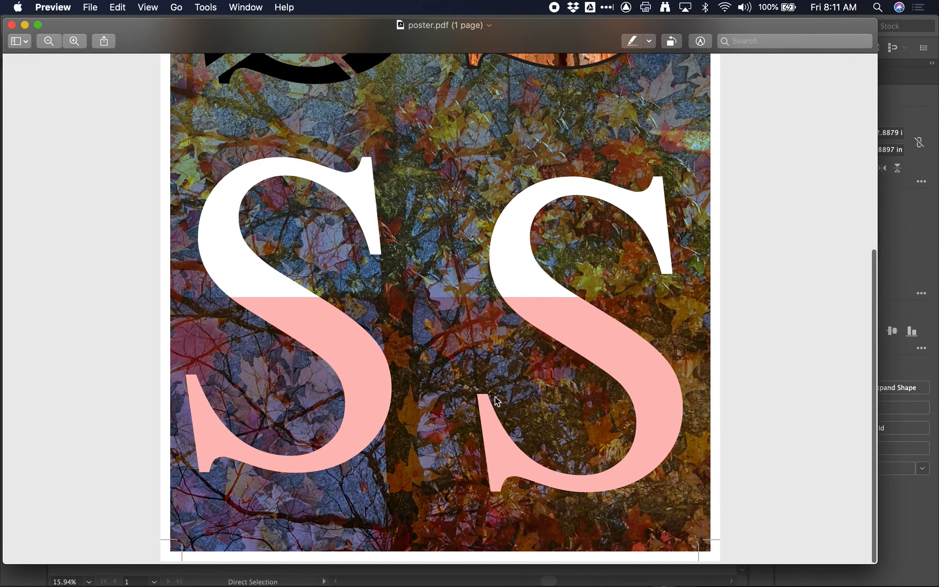
{"action": "scroll", "coordinate": [447, 423], "scroll_direction": "up", "scroll_amount": 4}
{"action": "scroll", "coordinate": [447, 424], "scroll_direction": "down", "scroll_amount": 8}
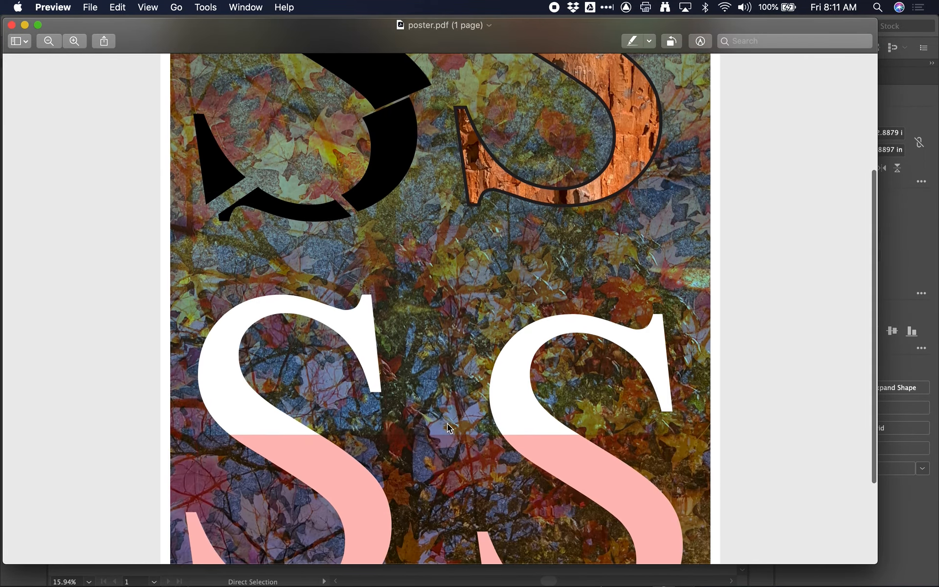
{"action": "scroll", "coordinate": [447, 424], "scroll_direction": "up", "scroll_amount": 8}
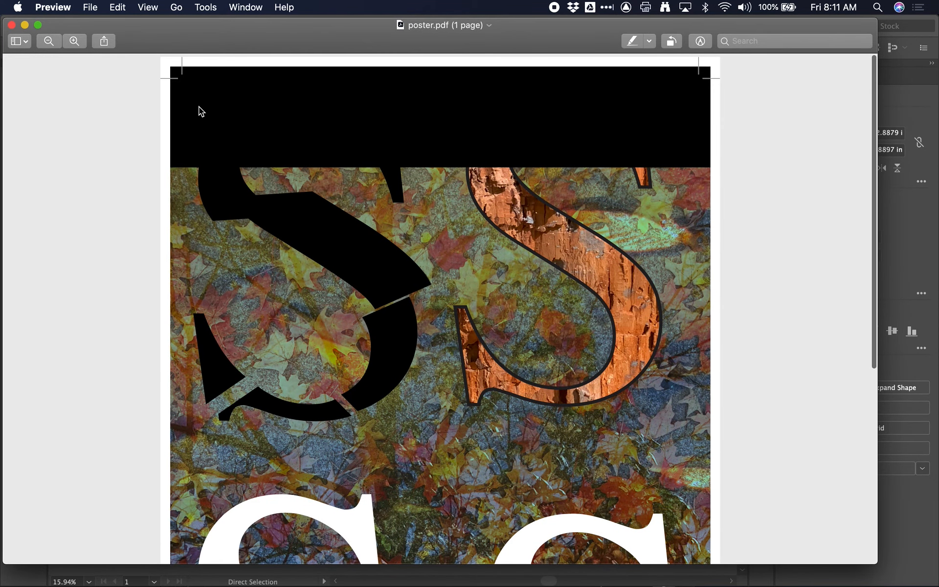
Show the PDF's general information to check its file and page size, and view the full poster page zoomed out
{"action": "key", "text": "super+i"}
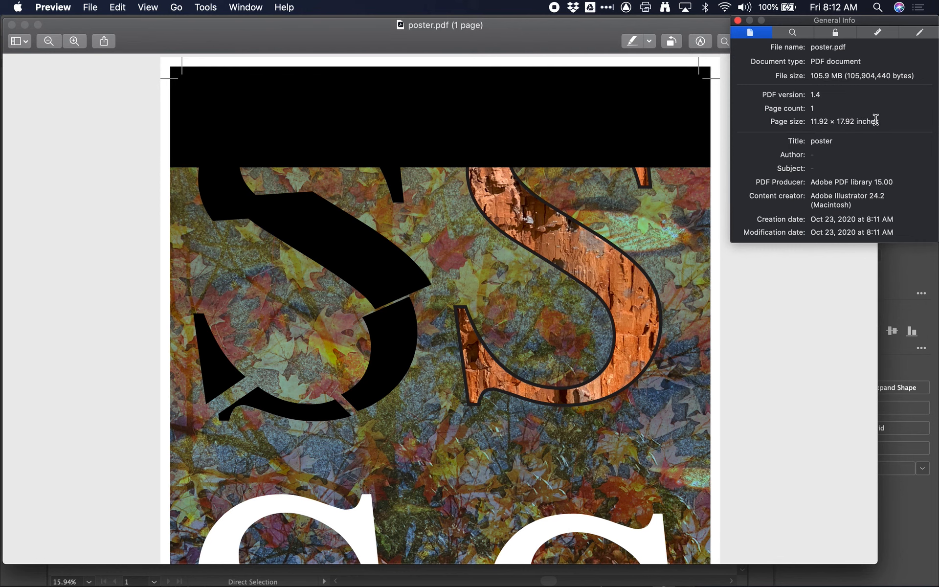
{"action": "scroll", "coordinate": [656, 230], "scroll_direction": "down", "scroll_amount": 5}
{"action": "scroll", "coordinate": [655, 230], "scroll_direction": "down", "scroll_amount": 2}
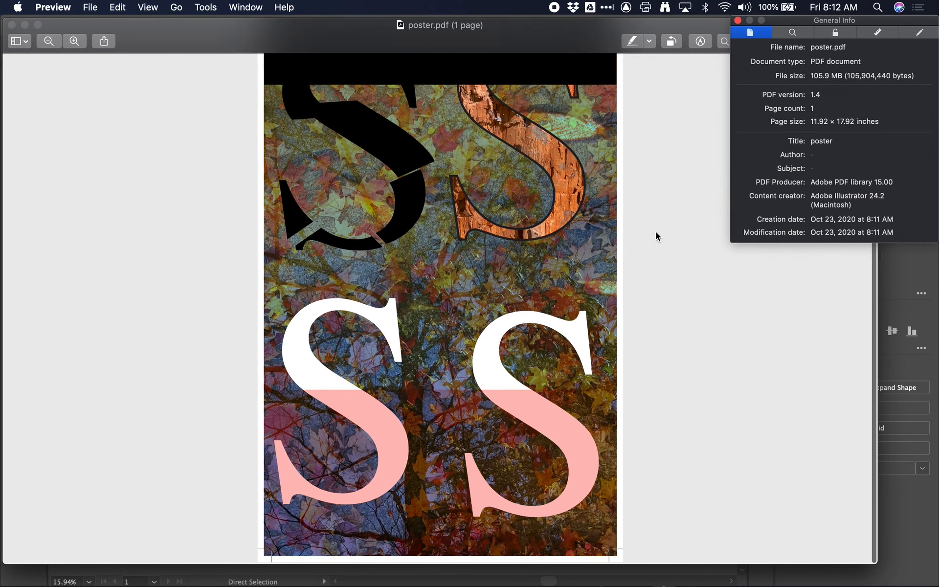
{"action": "scroll", "coordinate": [655, 231], "scroll_direction": "up", "scroll_amount": 2}
{"action": "scroll", "coordinate": [655, 231], "scroll_direction": "down", "scroll_amount": 3}
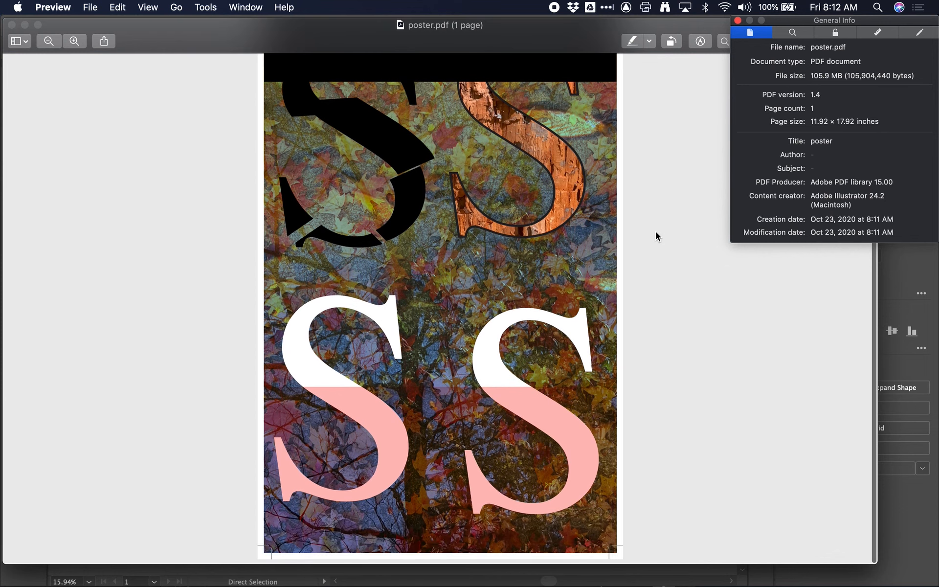
{"action": "scroll", "coordinate": [653, 230], "scroll_direction": "up", "scroll_amount": 2}
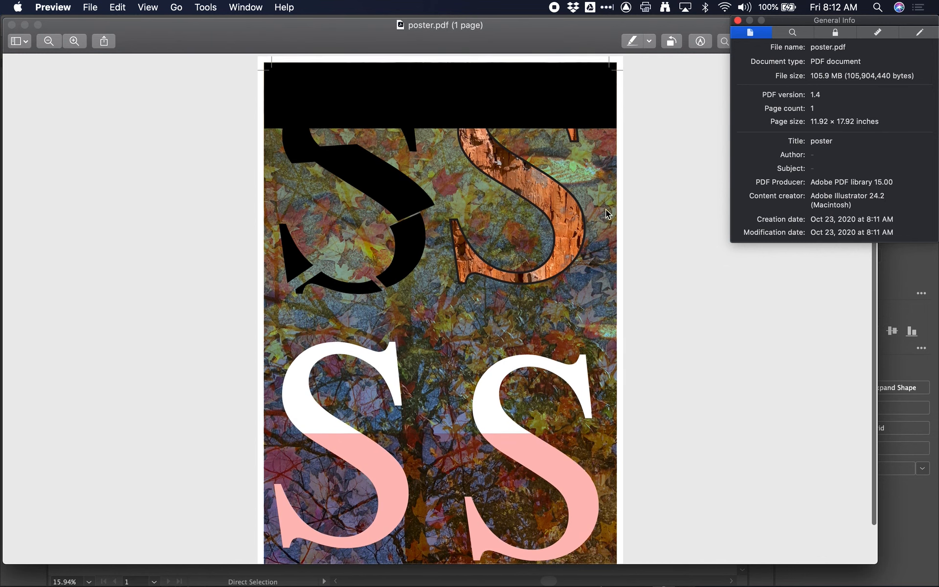
Close poster.pdf and its information window, close the front Finder window, and move the remaining Gill Class window lower to uncover the artwork
{"action": "left_click", "coordinate": [11, 25]}
{"action": "left_click", "coordinate": [737, 20]}
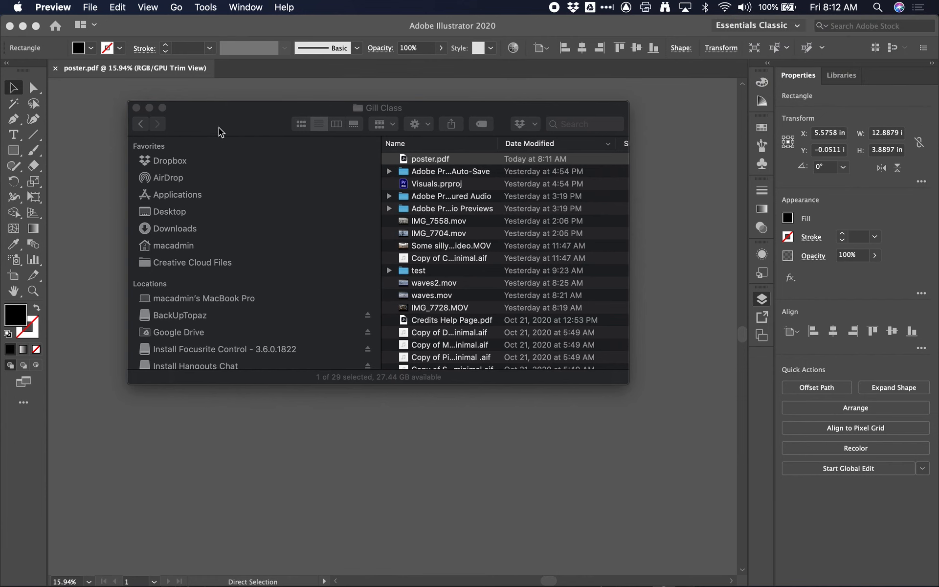
{"action": "left_click_drag", "start_coordinate": [223, 127], "coordinate": [211, 222]}
{"action": "key", "text": "super+w"}
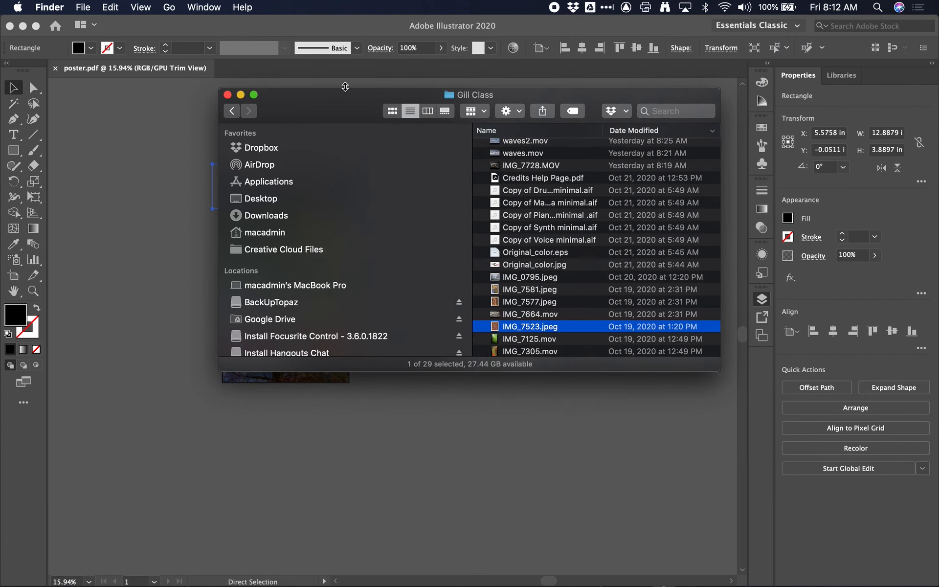
{"action": "left_click_drag", "start_coordinate": [345, 87], "coordinate": [274, 270]}
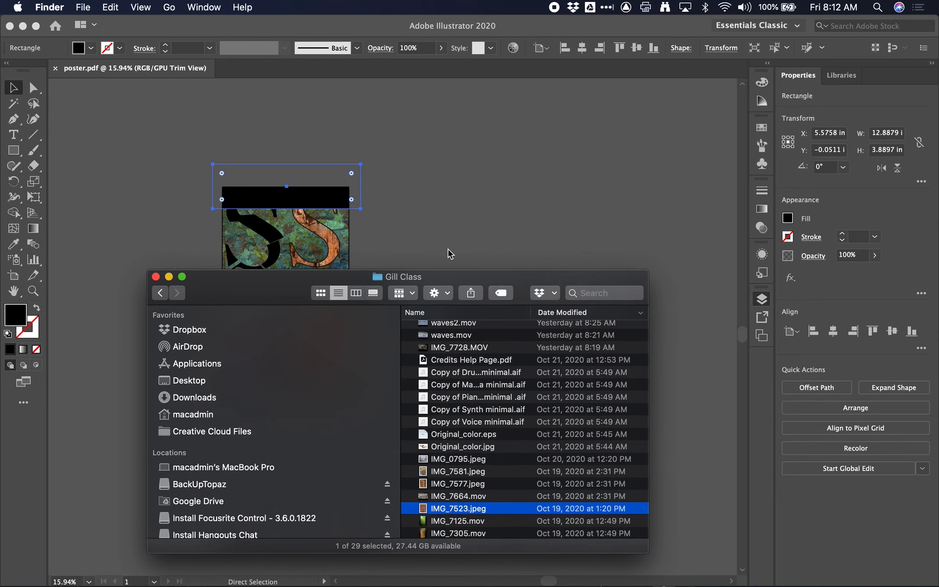
Switch to QuickTime Player
{"action": "mouse_move", "coordinate": [276, 583]}
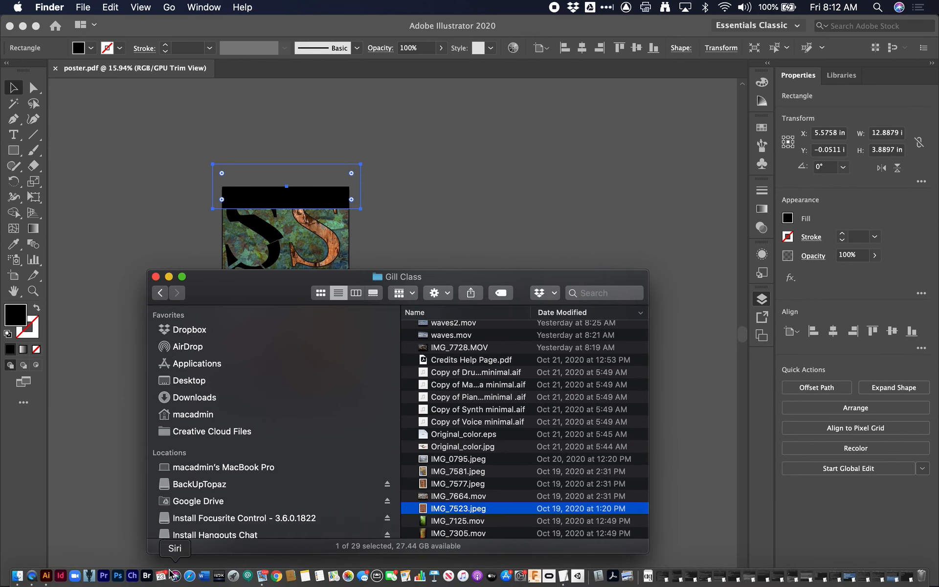
{"action": "left_click", "coordinate": [32, 577]}
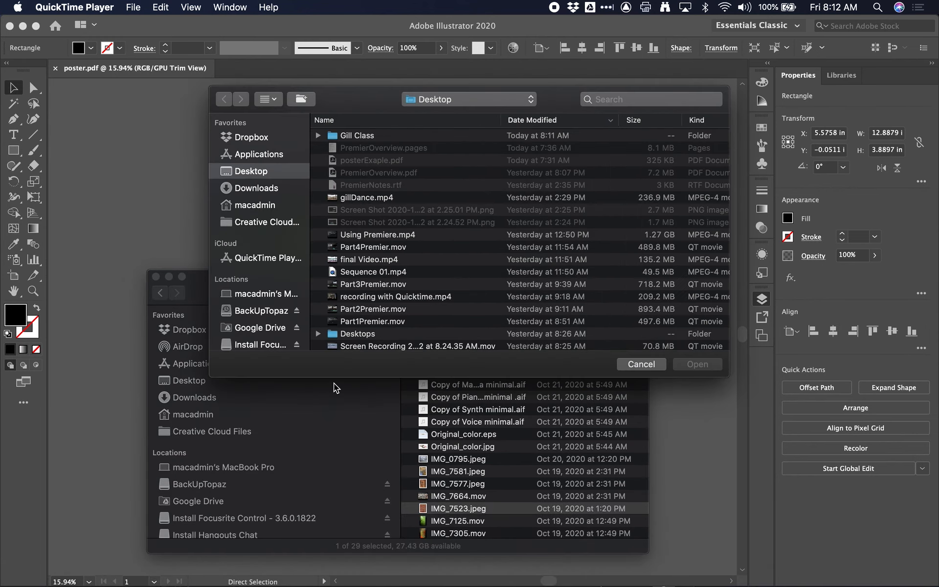